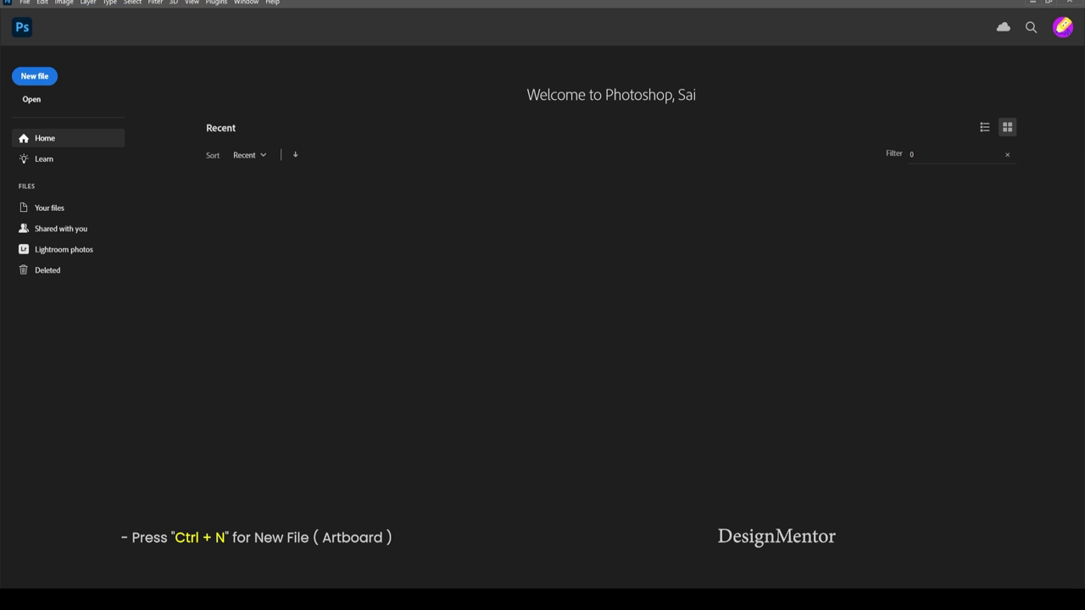
# Create a blank white 1920 × 1080 px document.
pyautogui.hotkey('ctrl', 'n')
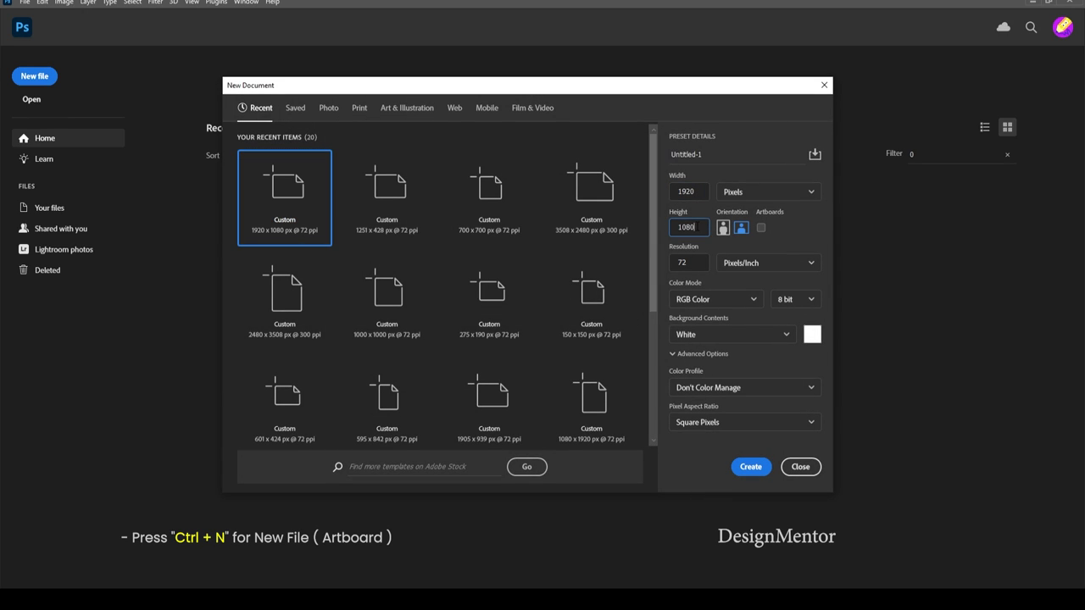
pyautogui.click(757, 468)
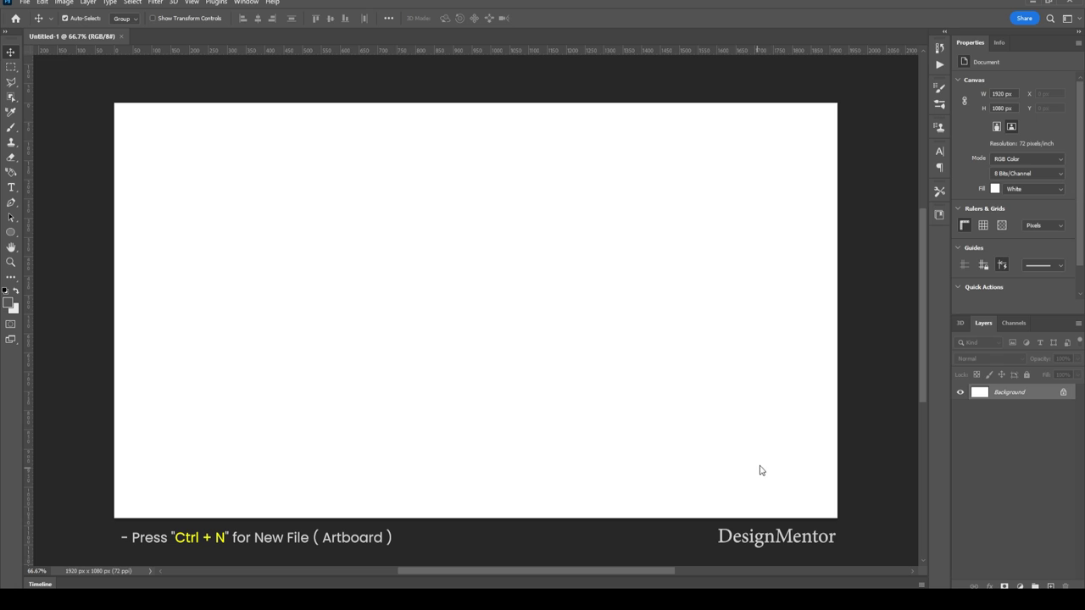
# Fill the canvas with dark grey #303030.
pyautogui.click(10, 304)
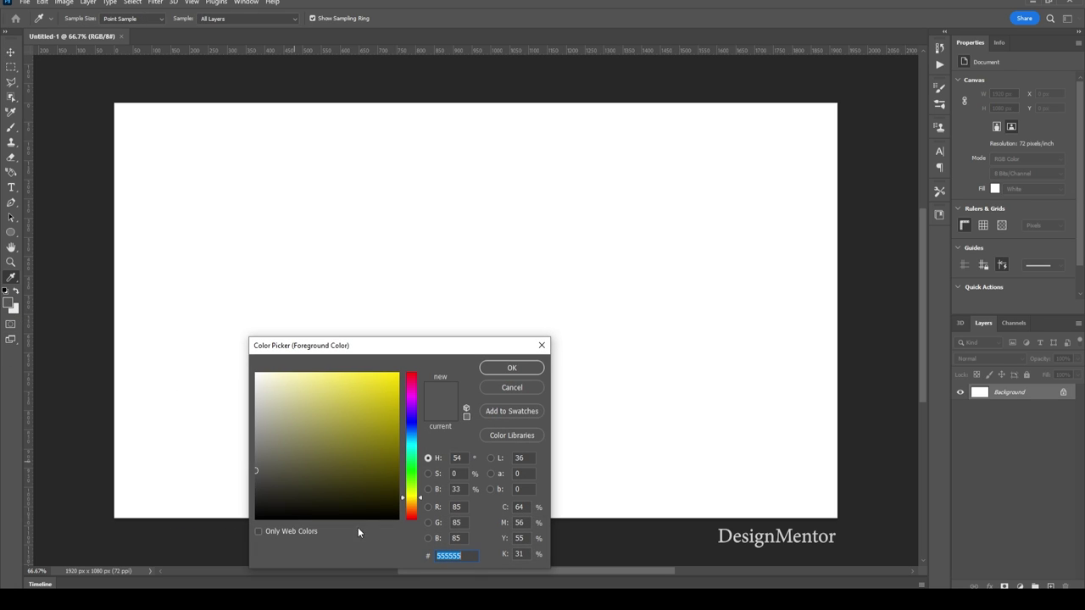
pyautogui.write('303')
pyautogui.write('030')
pyautogui.press('Return')
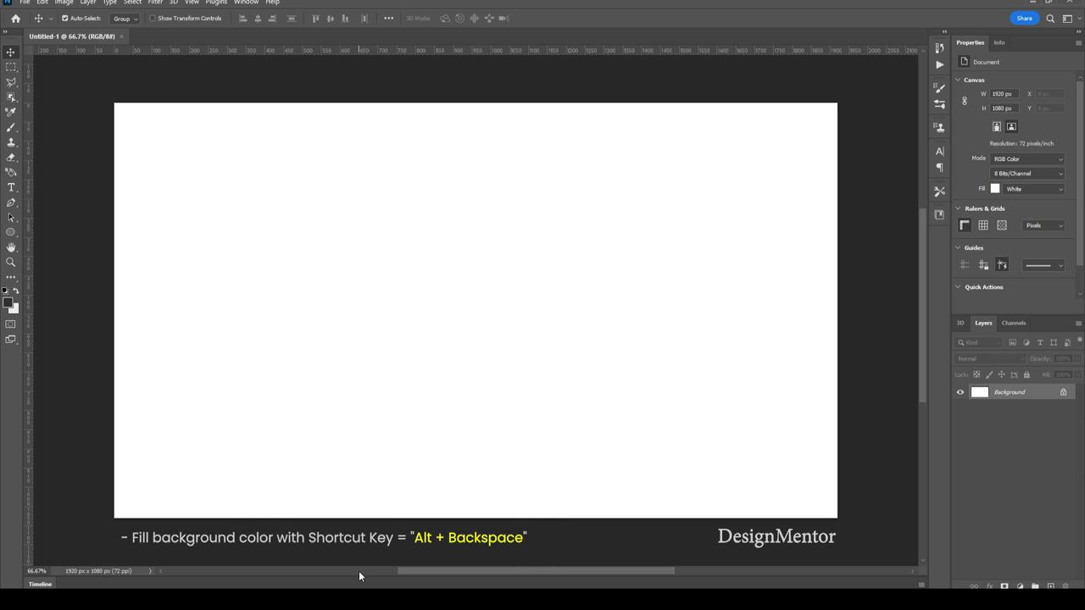
pyautogui.hotkey('alt', 'BackSpace')
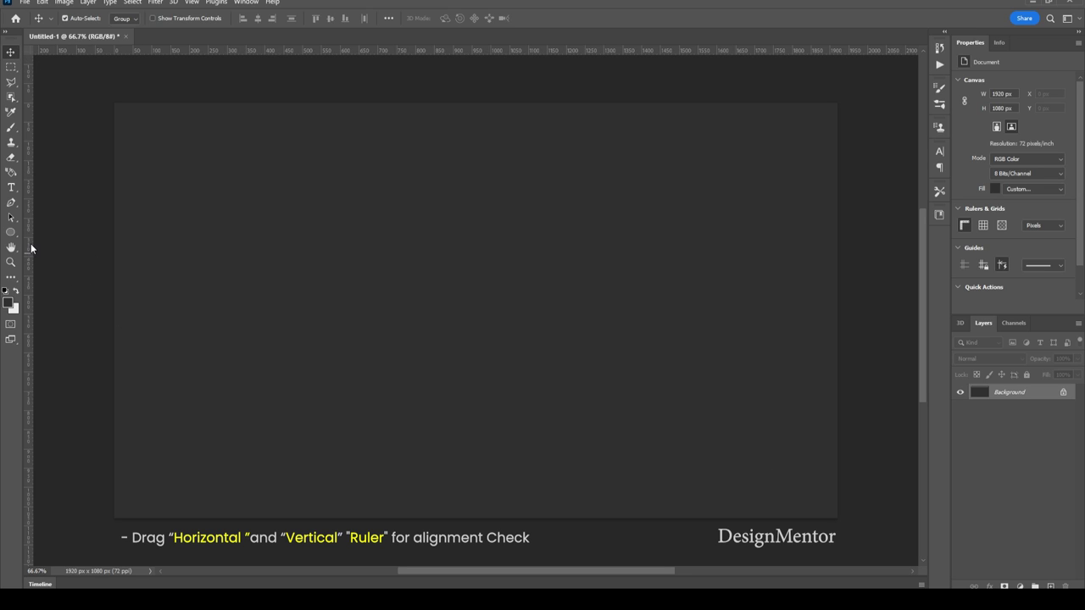
# Add vertical and horizontal guides crossing at the canvas centre.
pyautogui.moveTo(29, 254); pyautogui.dragTo(475, 260)
pyautogui.moveTo(563, 49); pyautogui.dragTo(568, 297)
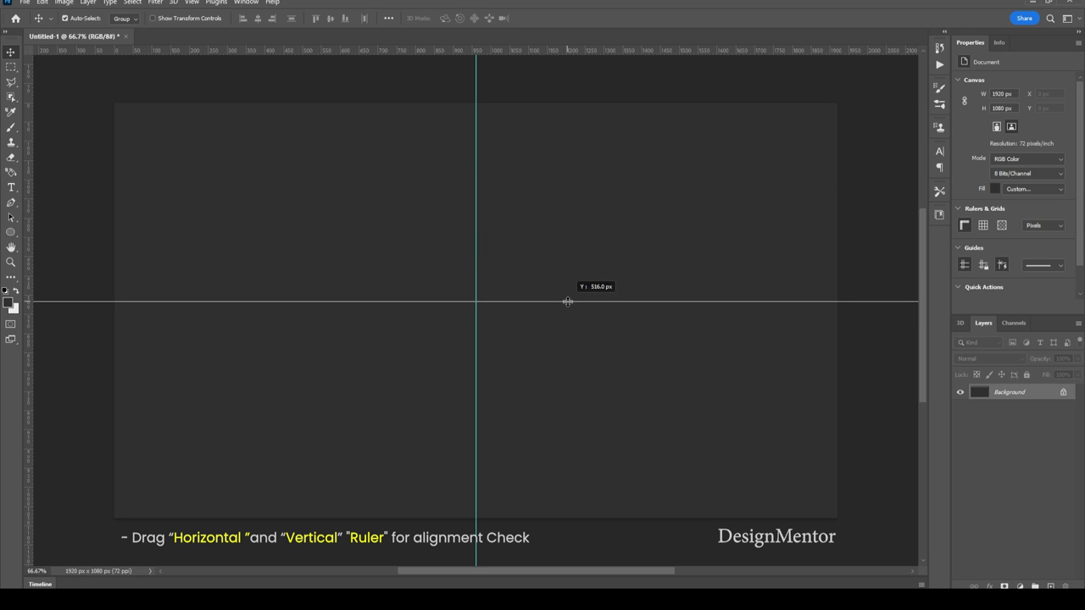
pyautogui.moveTo(568, 297); pyautogui.dragTo(572, 310)
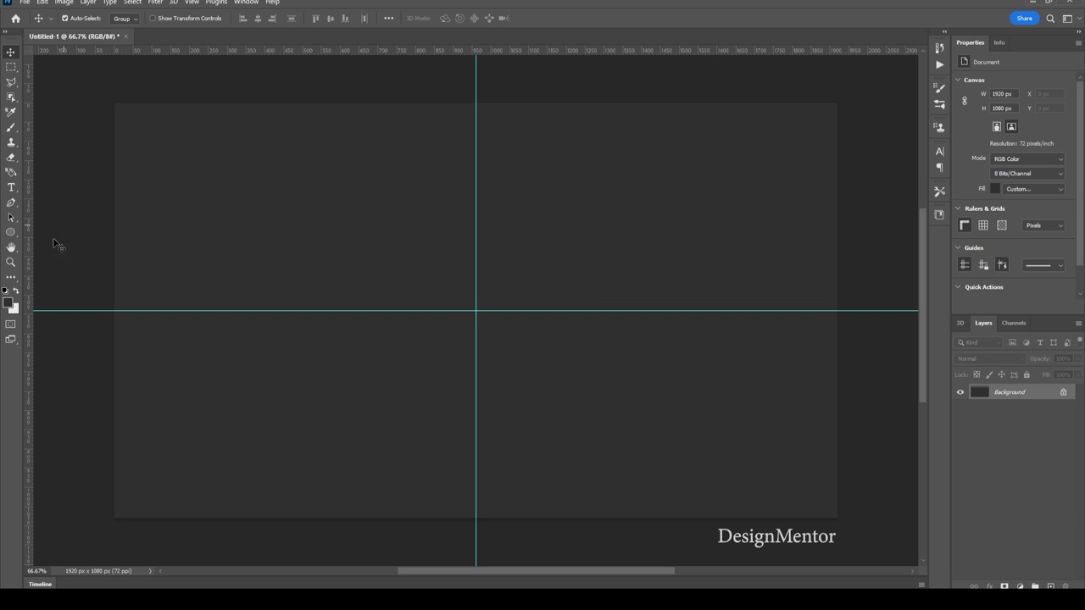
# Set the foreground colour to #062626 for a new ellipse shape.
pyautogui.click(10, 232)
pyautogui.click(41, 243)
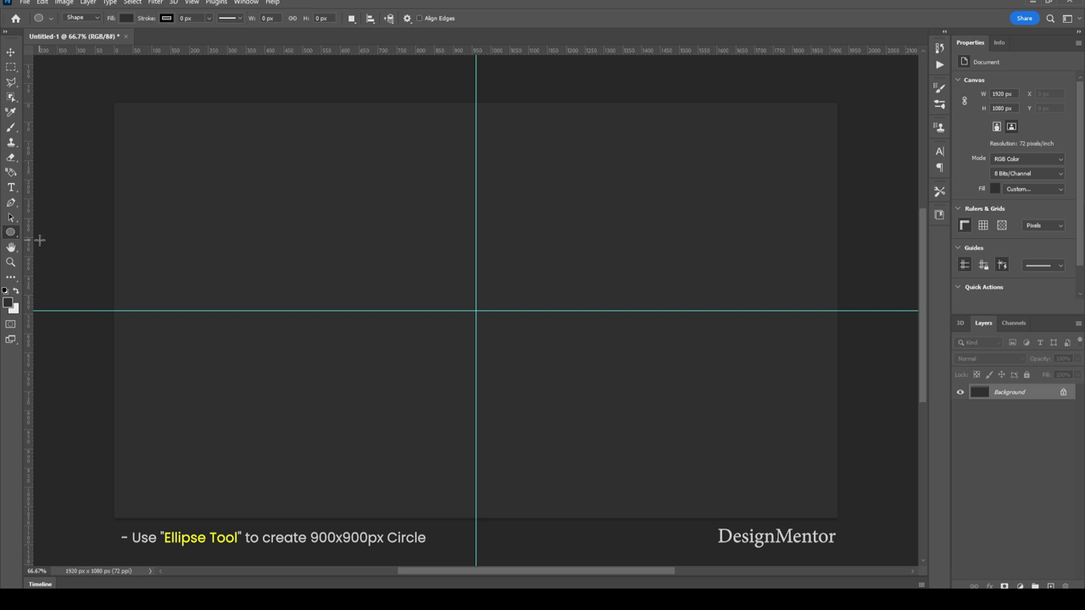
pyautogui.click(9, 303)
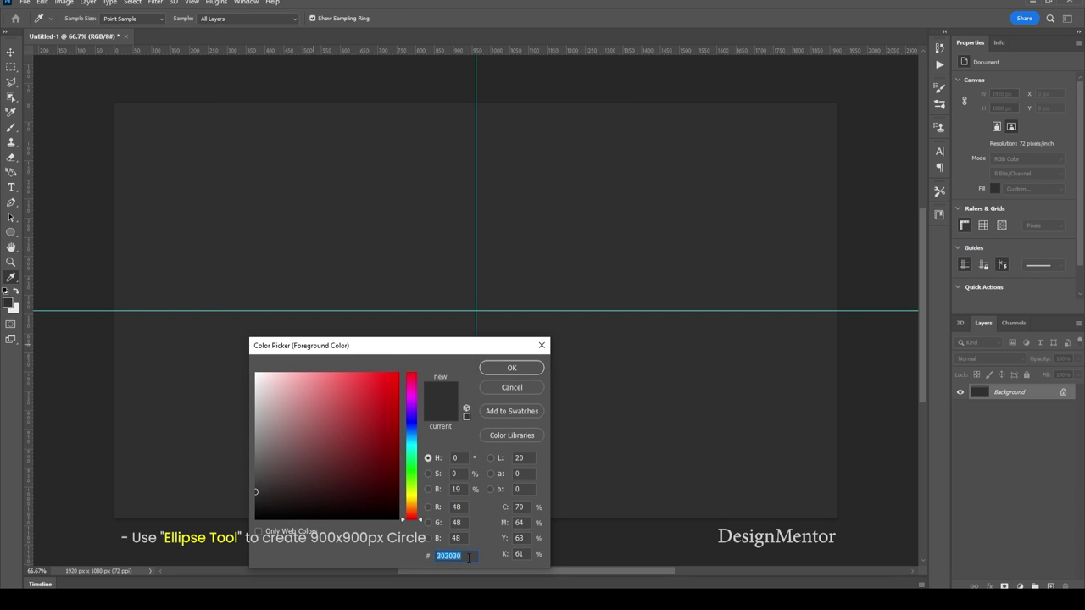
pyautogui.write('0626262')
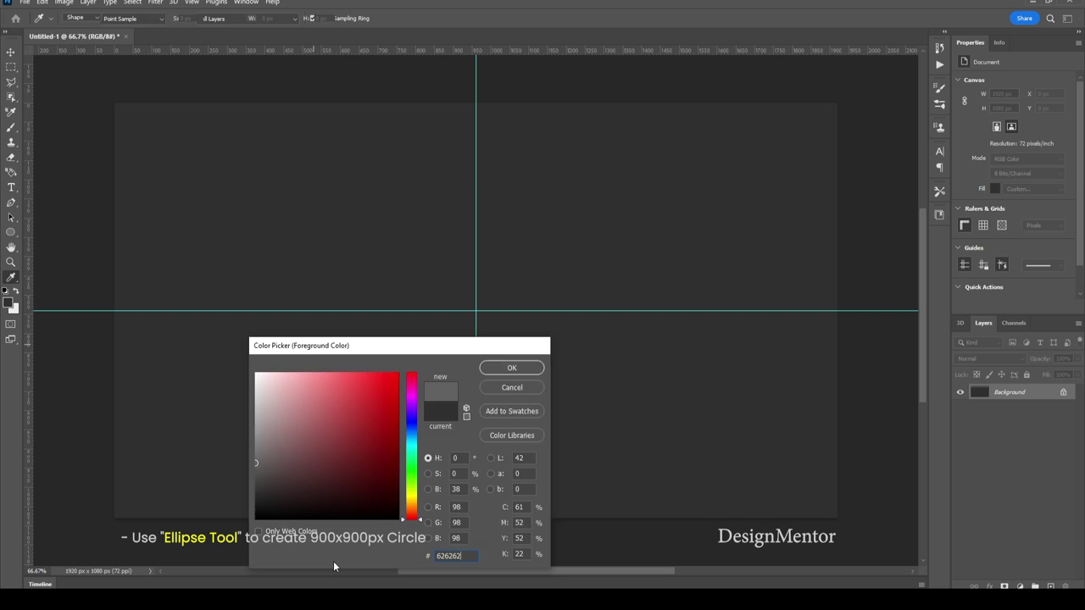
pyautogui.press('Return')
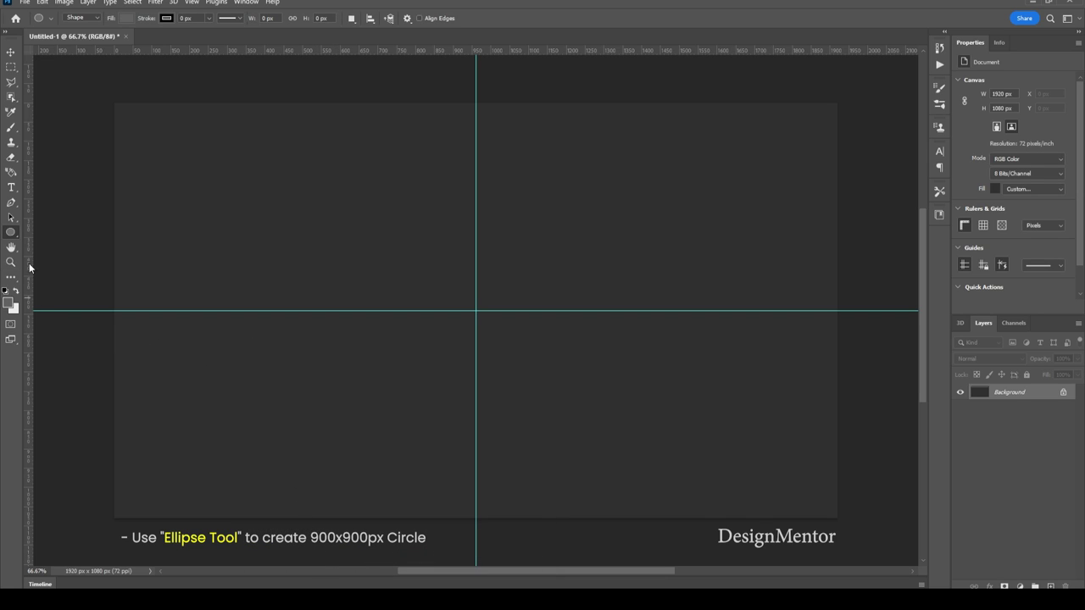
# Draw a 900 × 900 px circle at the guides' crossing point.
pyautogui.click(454, 293)
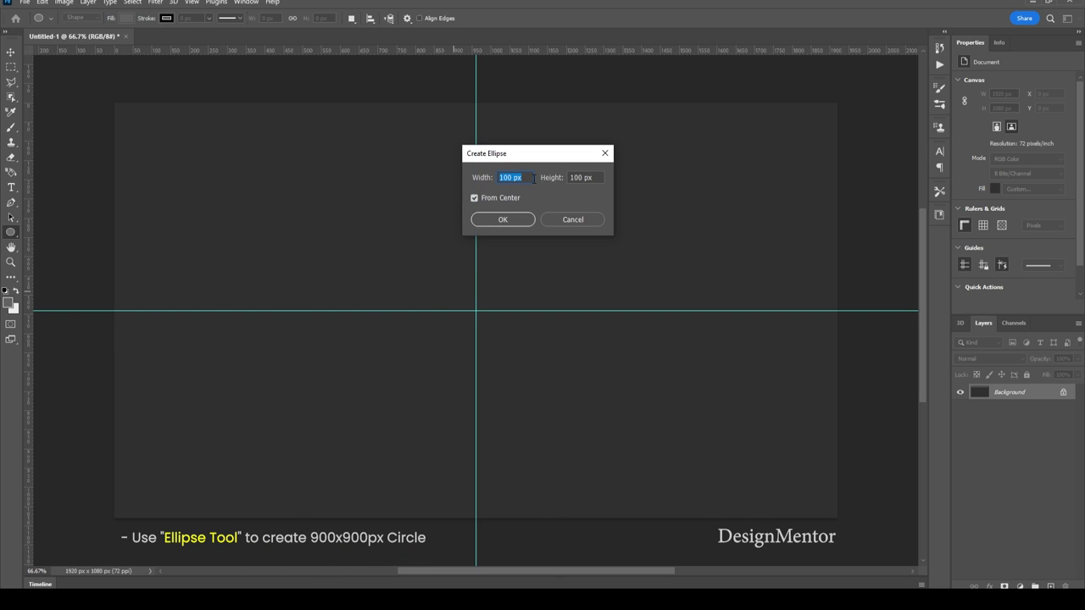
pyautogui.write('900')
pyautogui.press('Tab')
pyautogui.write('9')
pyautogui.press('Return')
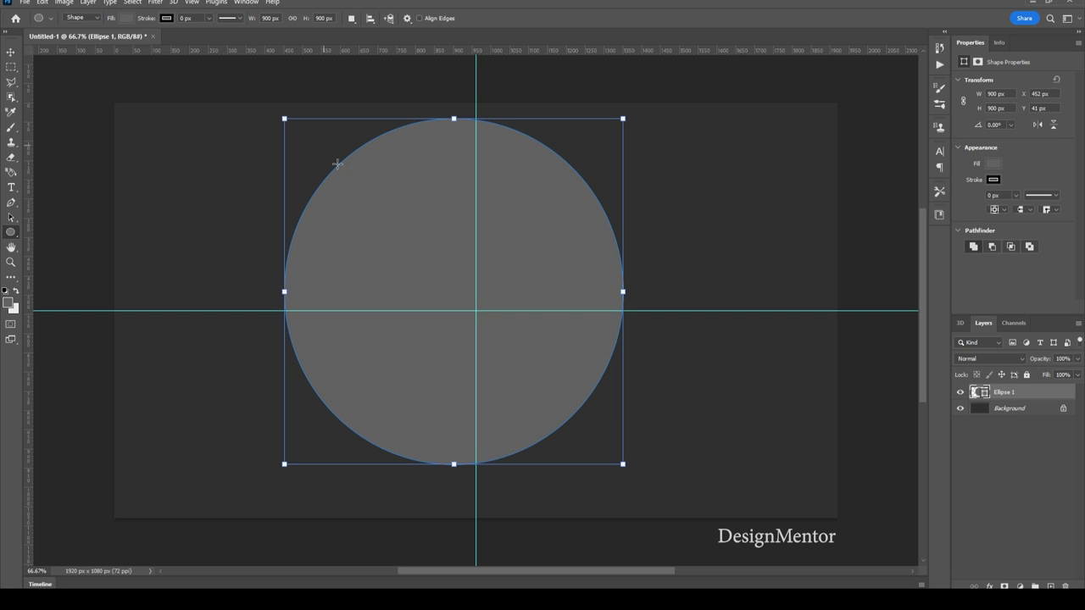
# Centre the circle horizontally and vertically on the canvas.
pyautogui.hotkey('ctrl', 'a')
pyautogui.click(11, 52)
pyautogui.click(257, 18)
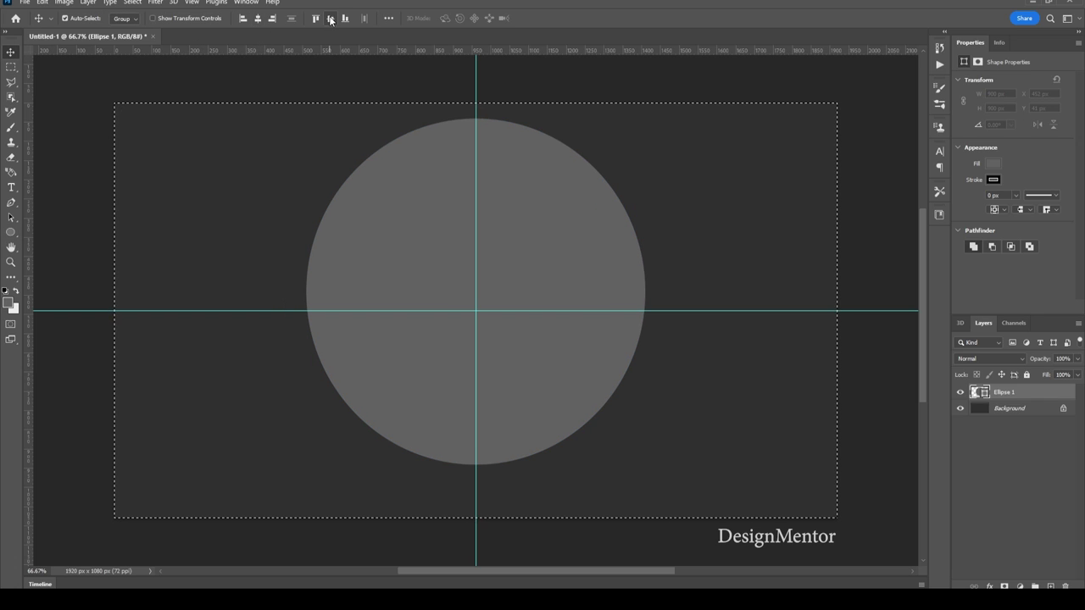
pyautogui.click(330, 18)
pyautogui.hotkey('ctrl', 'd')
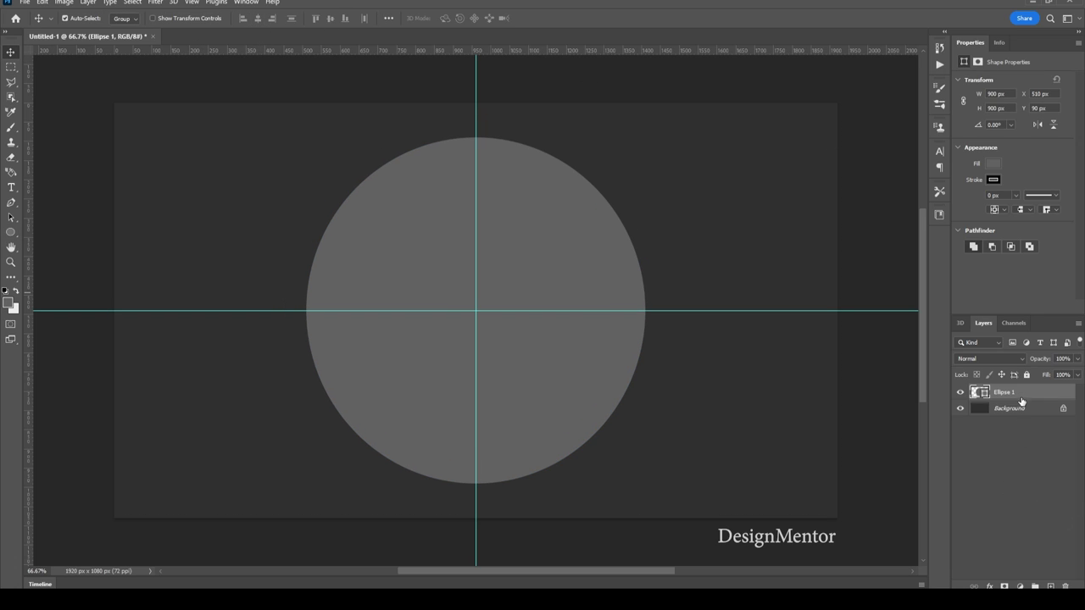
# Enable a reversed Gradient Overlay on the Ellipse 1 layer.
pyautogui.rightClick(1021, 399)
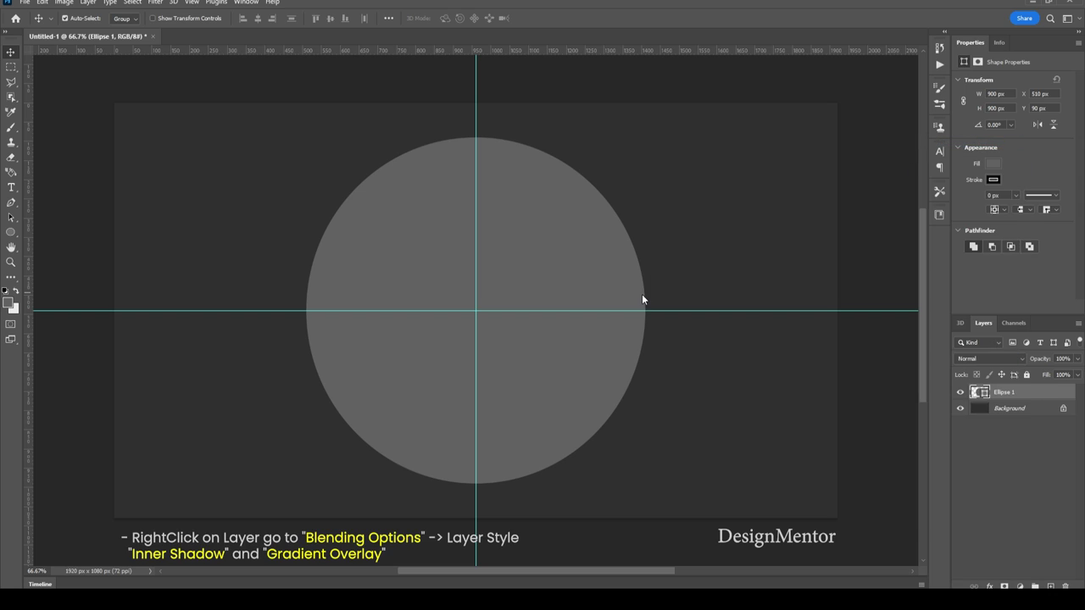
pyautogui.click(684, 409)
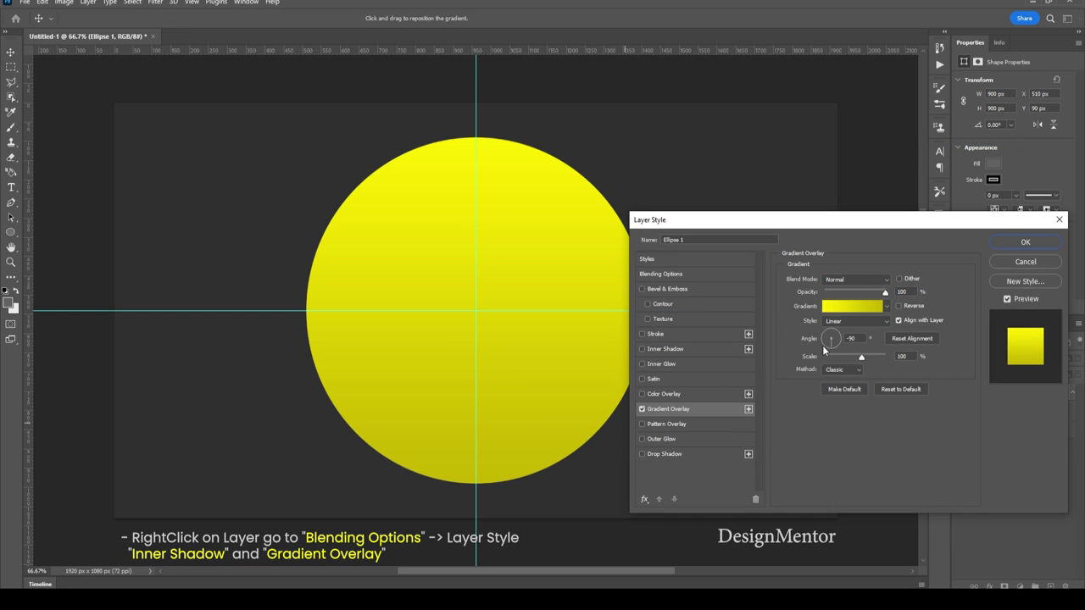
pyautogui.click(839, 306)
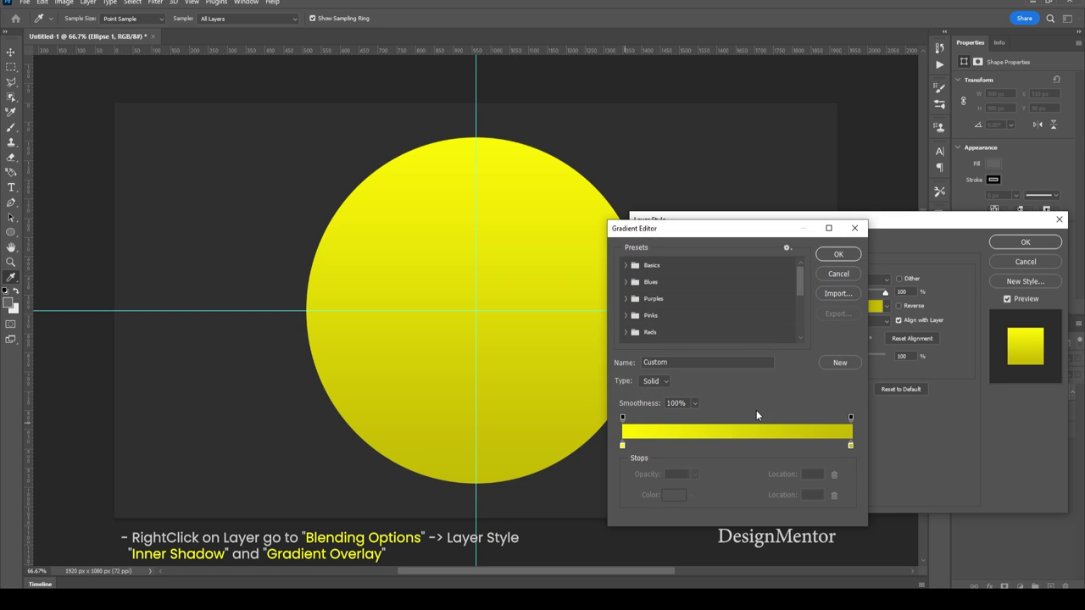
pyautogui.press('Return')
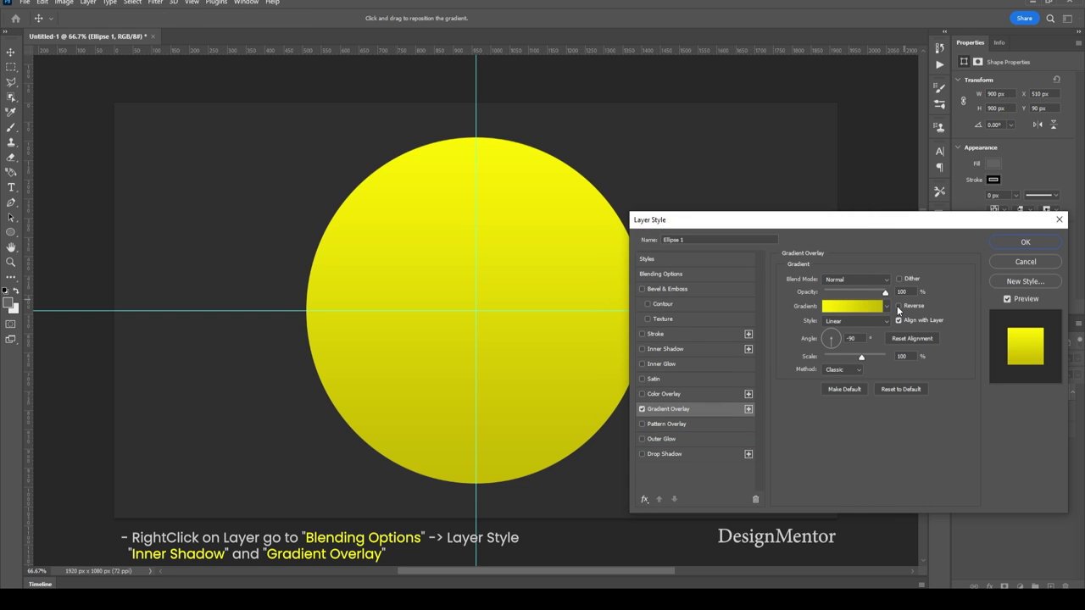
pyautogui.click(899, 306)
pyautogui.click(833, 310)
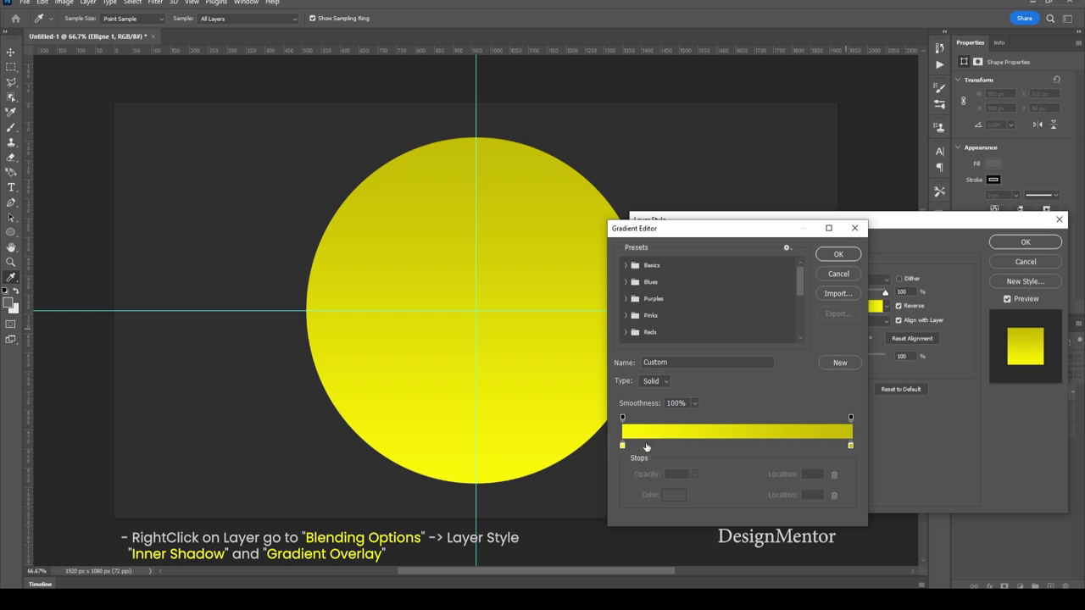
# Set the gradient stops to #1f1f1f on the left and #555555 on the right.
pyautogui.click(621, 444)
pyautogui.click(671, 496)
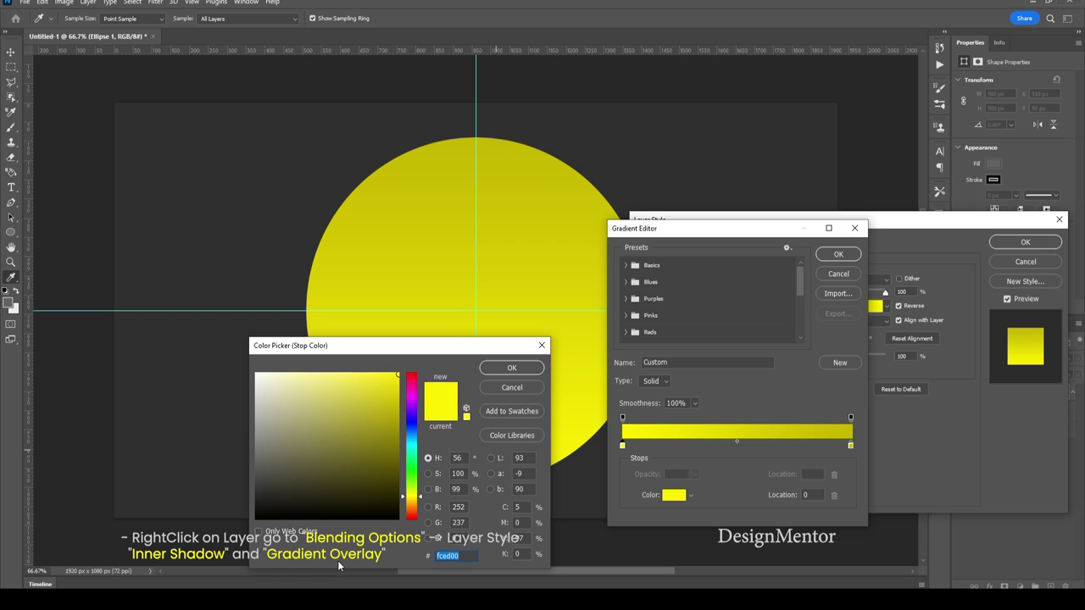
pyautogui.write('1f1f1f')
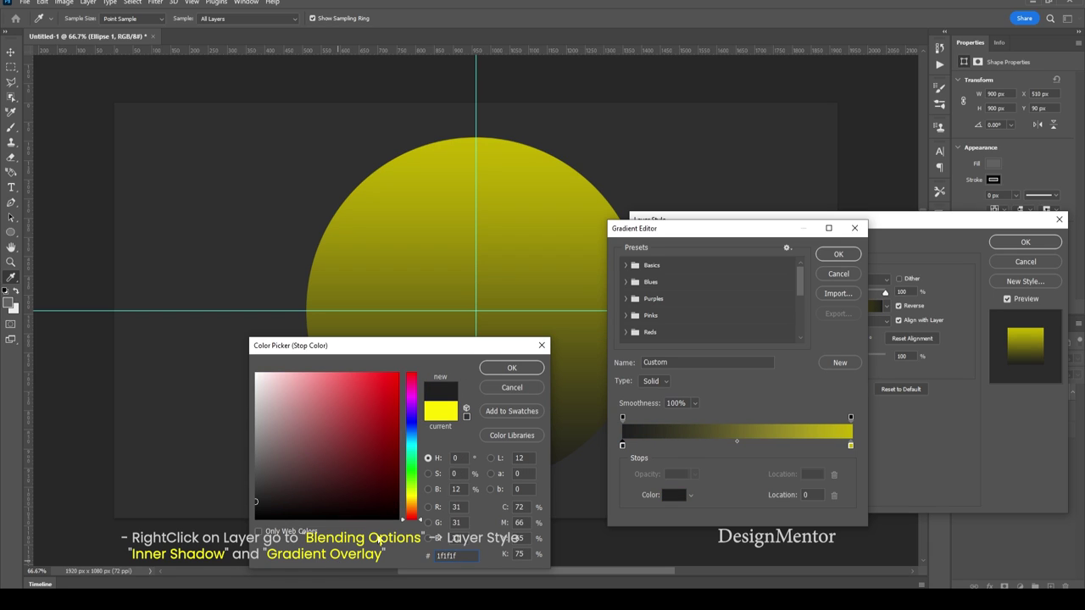
pyautogui.click(511, 368)
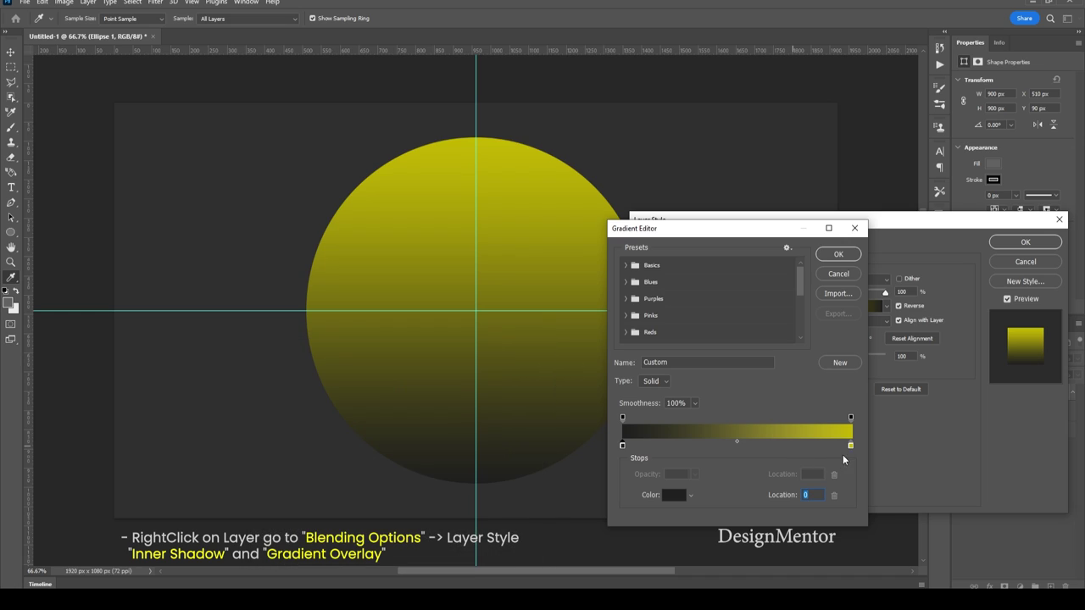
pyautogui.click(851, 445)
pyautogui.click(674, 495)
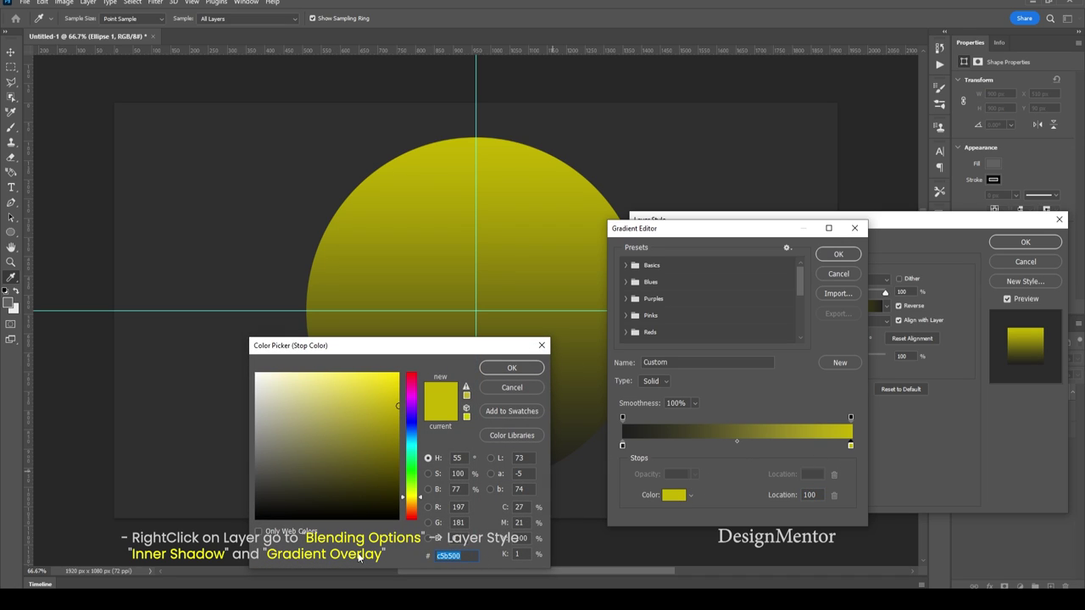
pyautogui.write('5555')
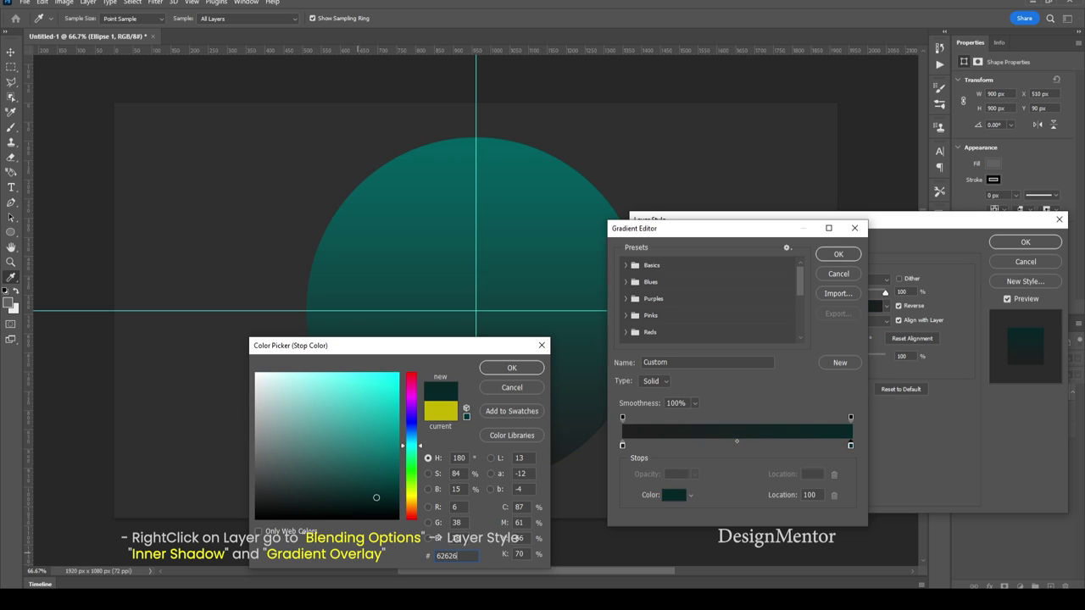
pyautogui.write('55')
pyautogui.press('Return')
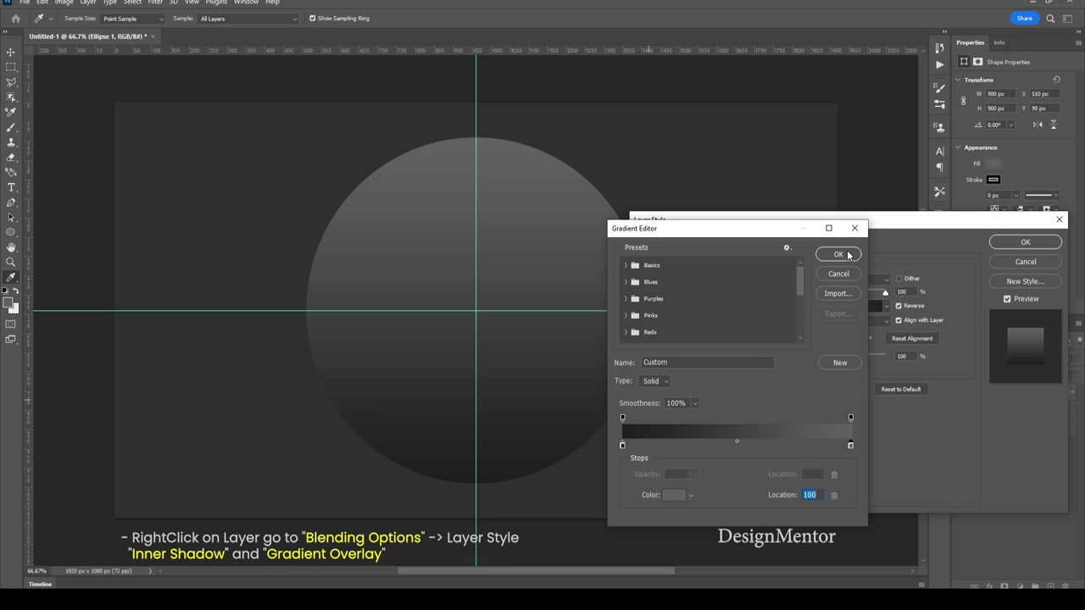
pyautogui.click(838, 255)
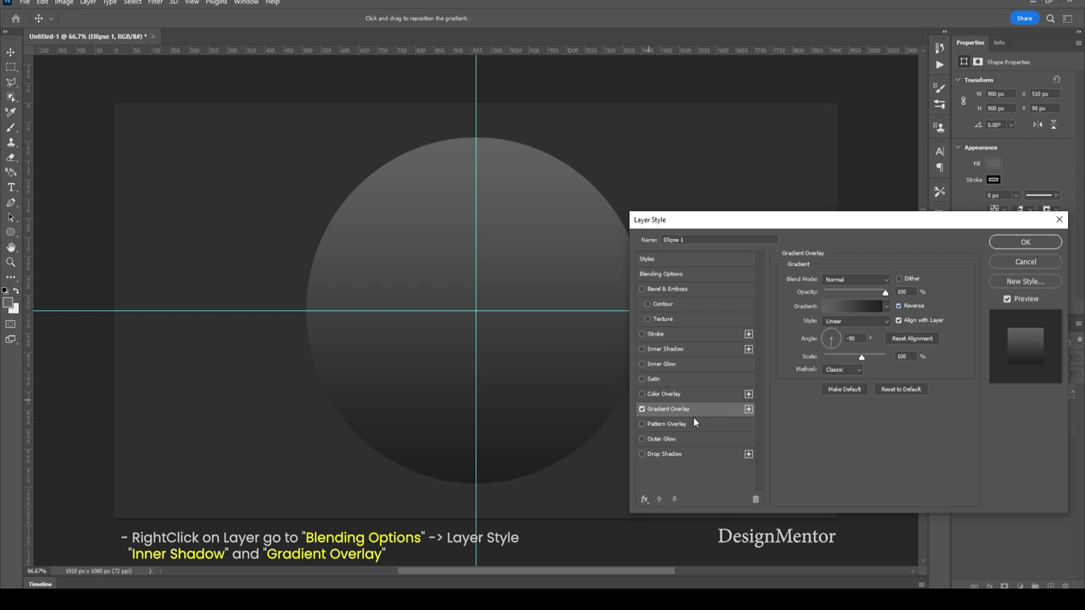
# Keep the gradient reversed and edit its left colour stop.
pyautogui.click(851, 308)
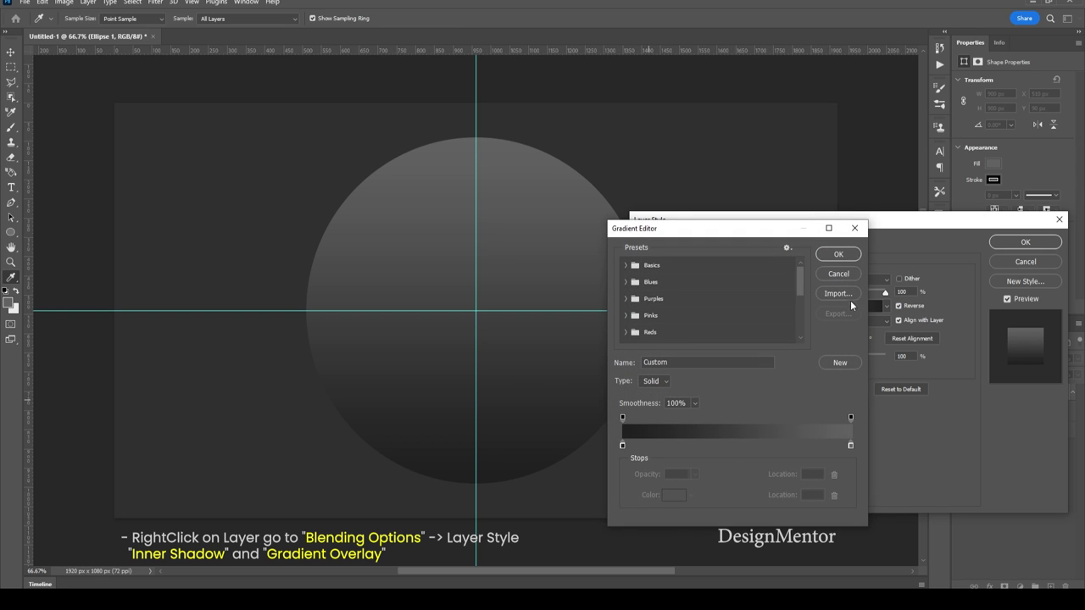
pyautogui.click(838, 253)
pyautogui.click(898, 306)
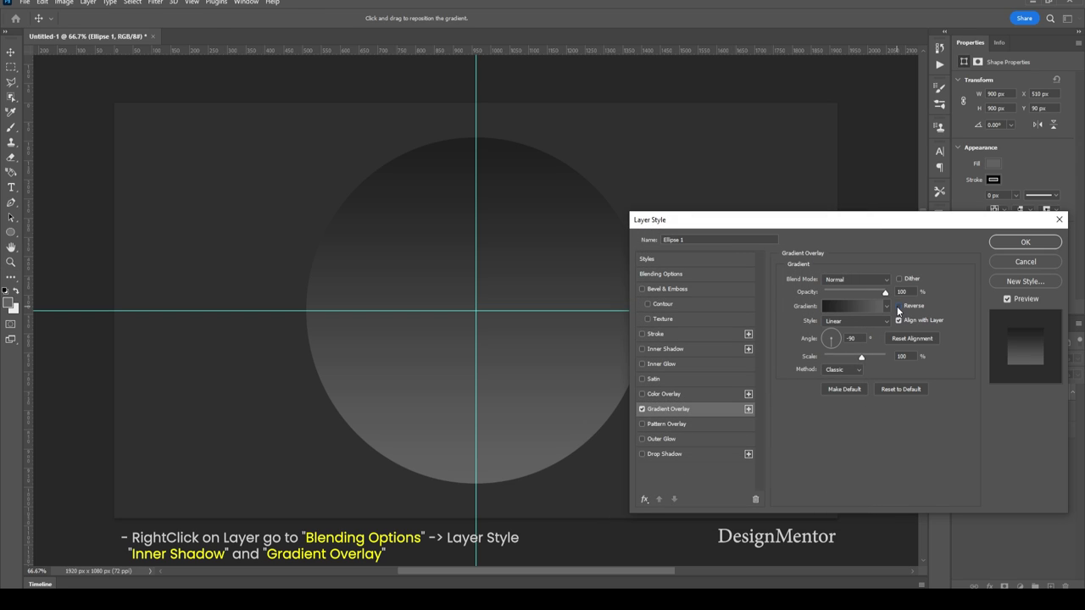
pyautogui.click(897, 306)
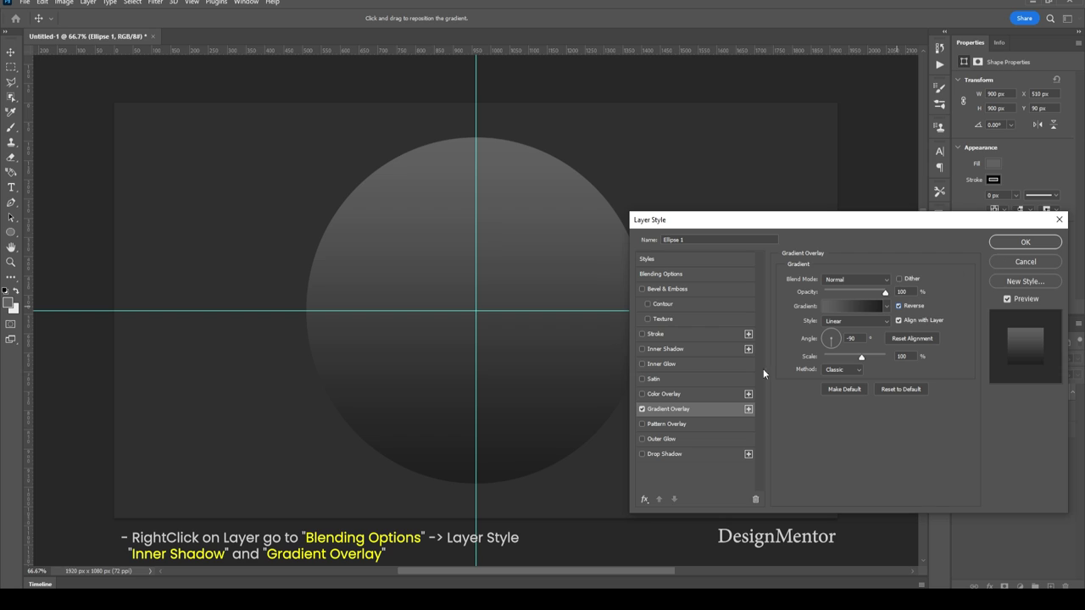
pyautogui.click(855, 307)
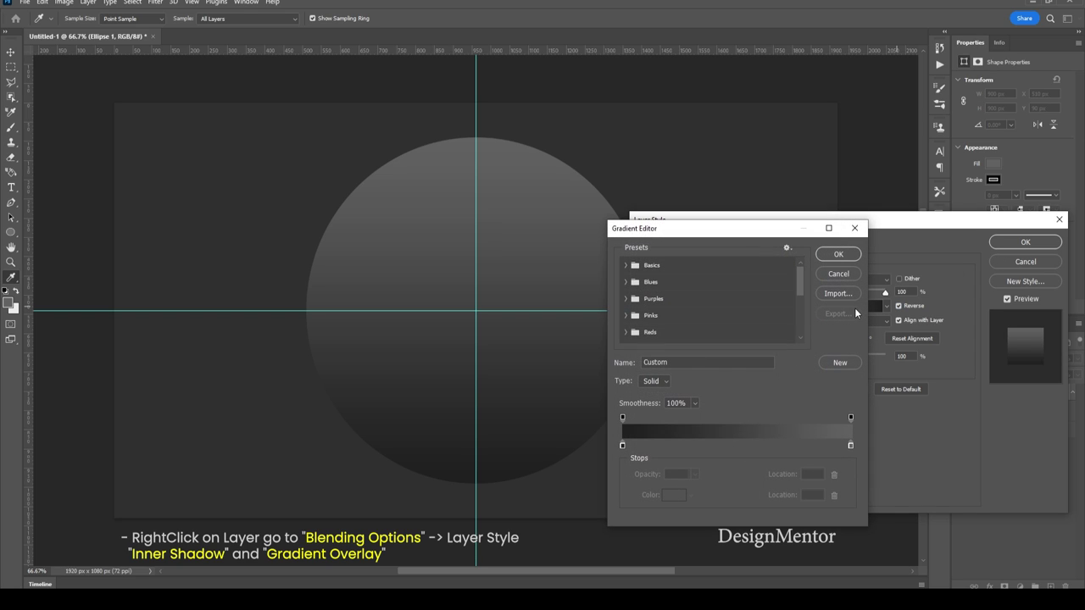
pyautogui.click(622, 444)
pyautogui.click(672, 495)
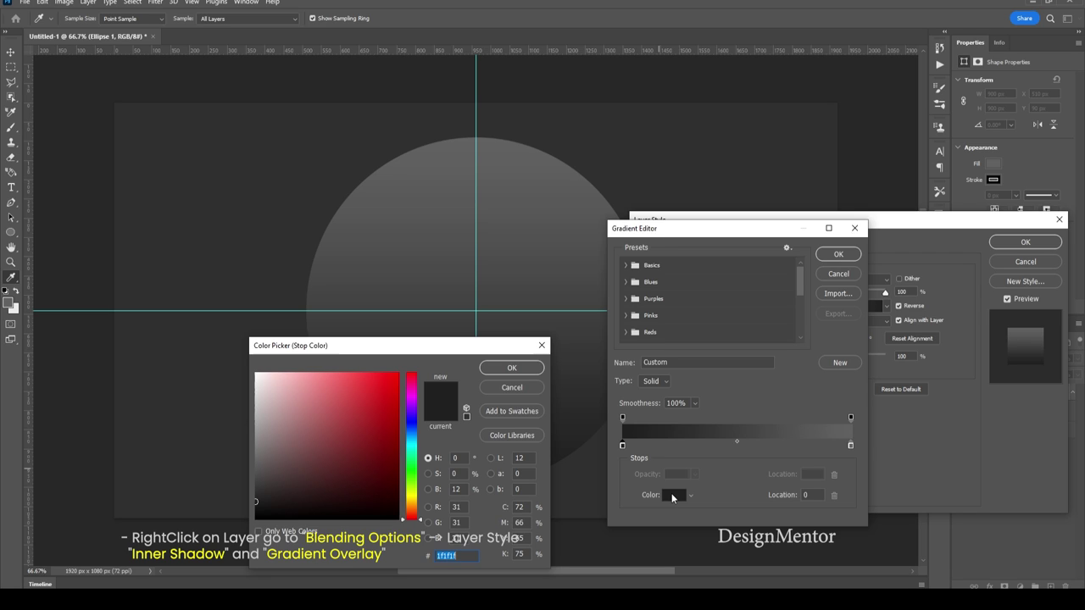
# Commit the near-black left stop and gradient overlay, then hide the guides.
pyautogui.click(512, 371)
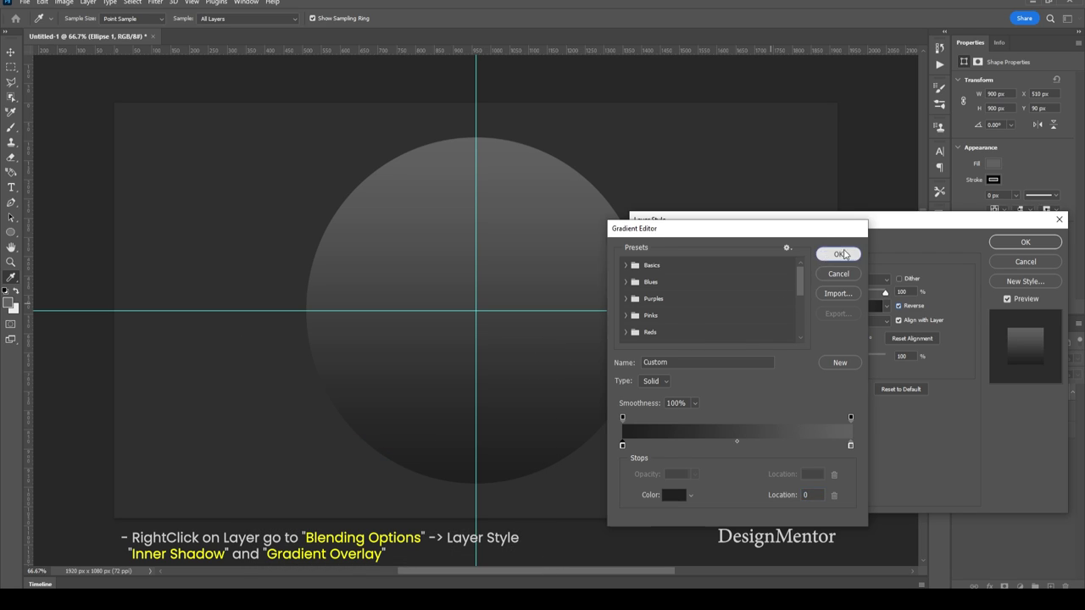
pyautogui.click(838, 254)
pyautogui.click(1024, 244)
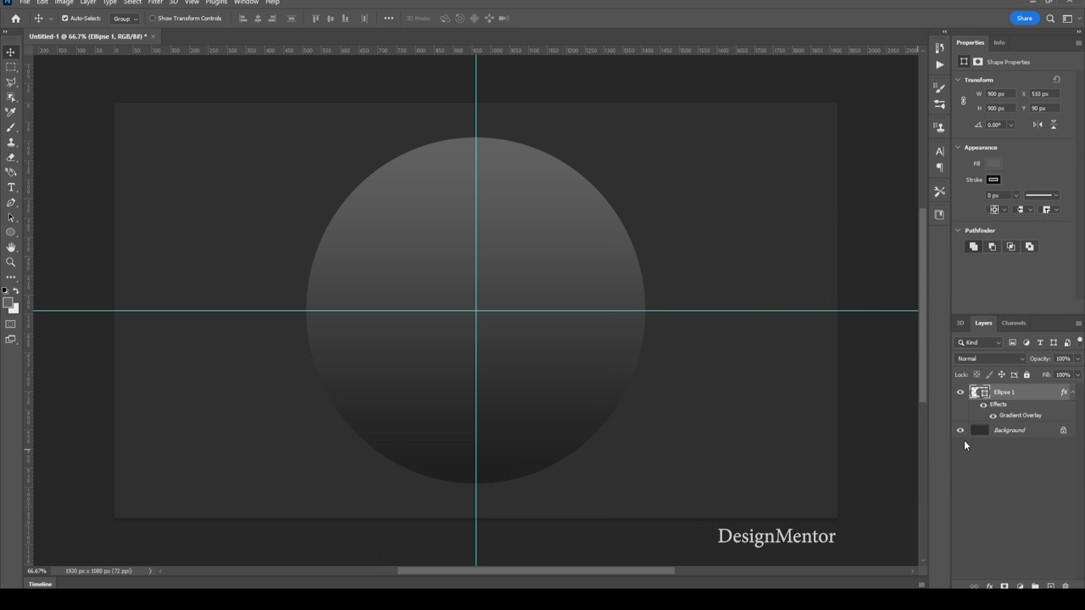
pyautogui.click(1072, 393)
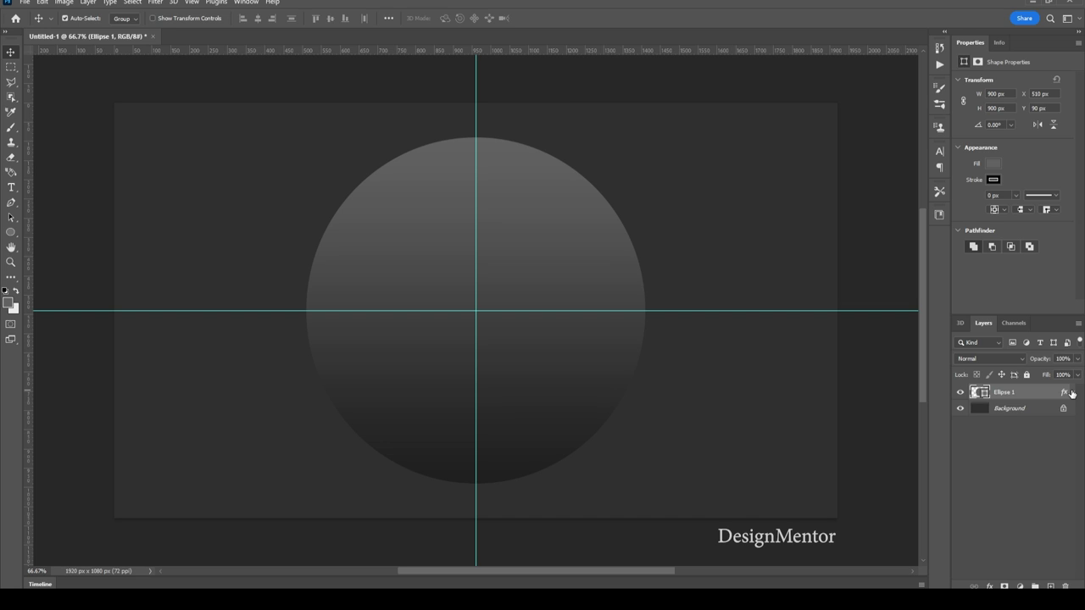
pyautogui.hotkey('ctrl', ';')
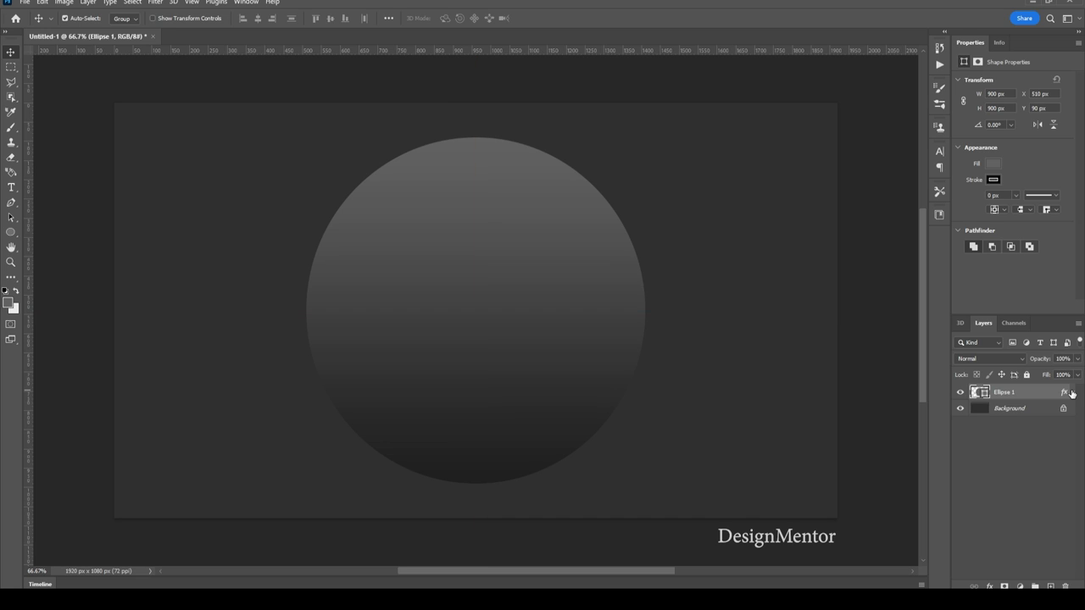
# Rasterize Ellipse 1 and draw a 500 × 500 px inner circle.
pyautogui.rightClick(1027, 391)
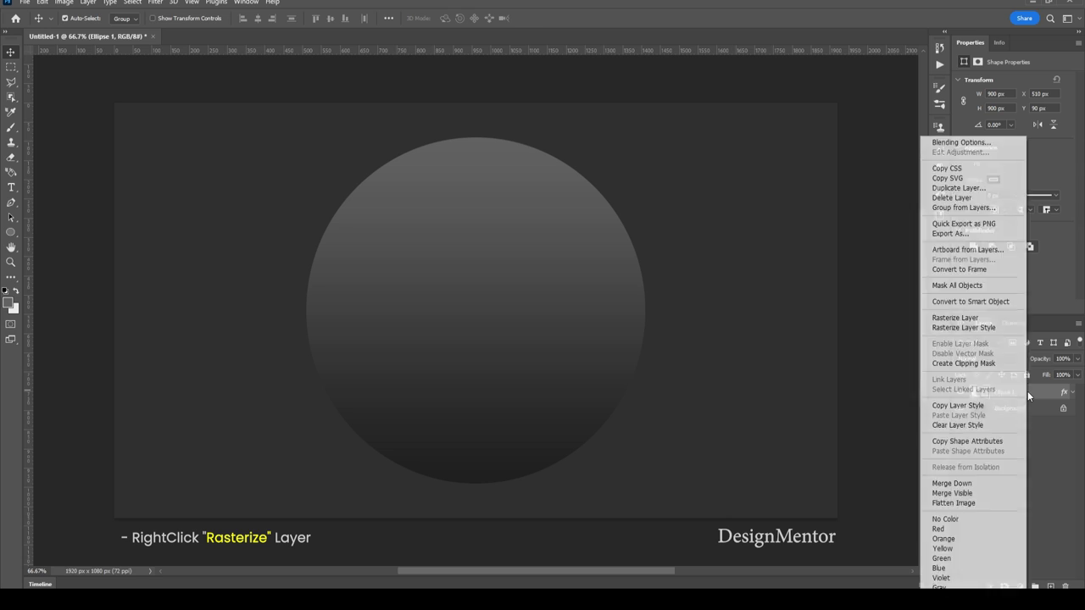
pyautogui.click(958, 318)
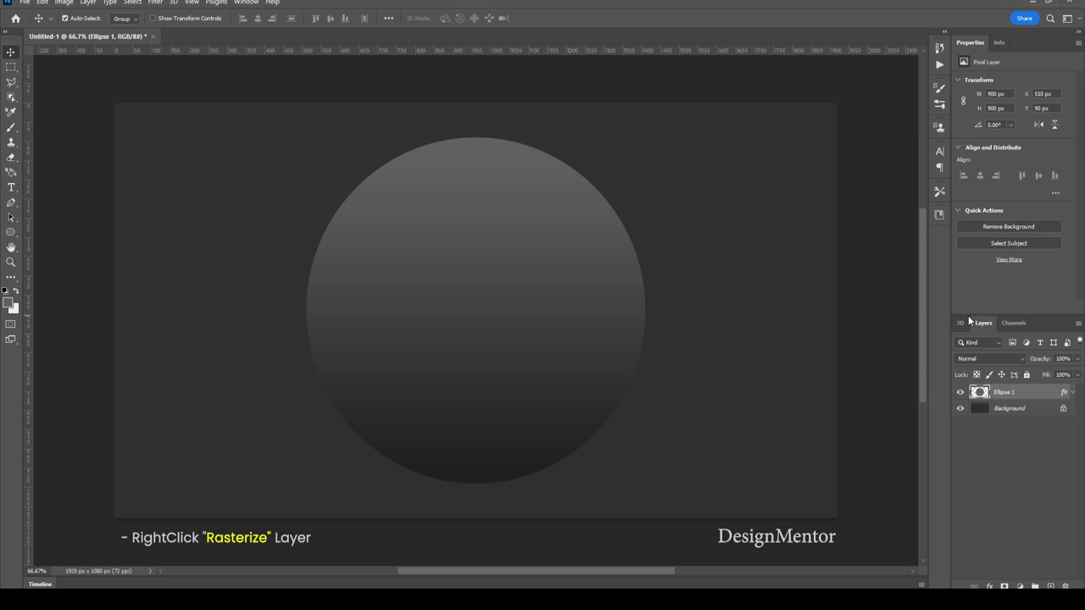
pyautogui.click(10, 232)
pyautogui.click(51, 244)
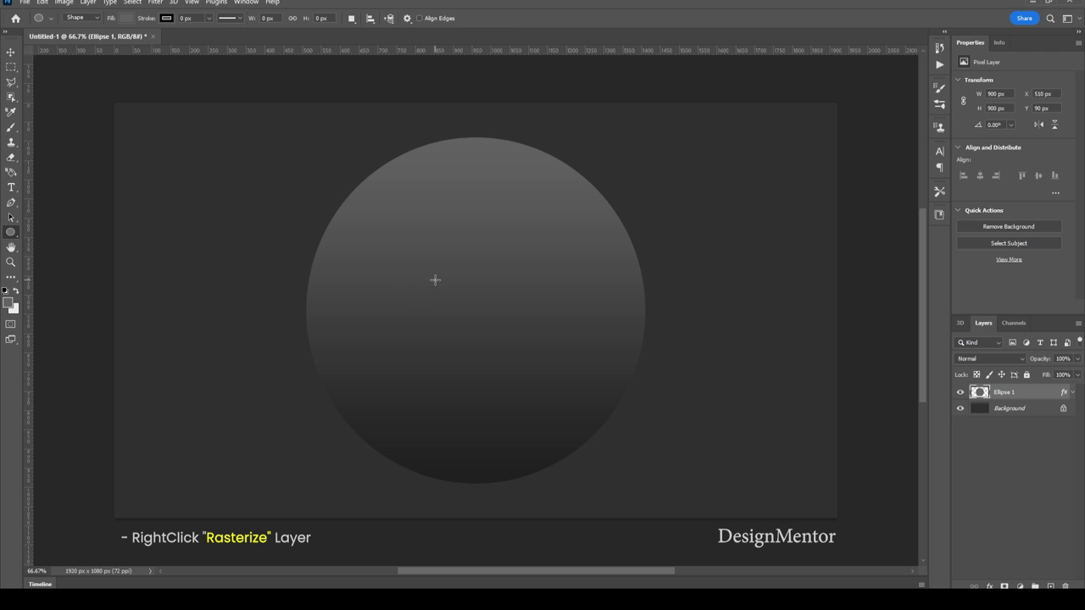
pyautogui.click(435, 280)
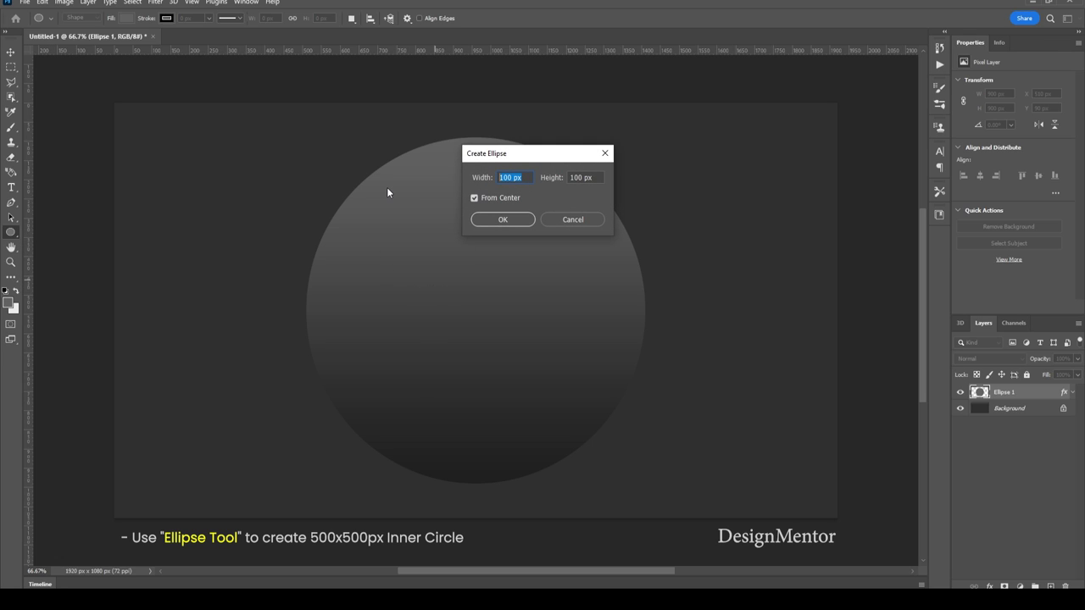
pyautogui.write('500')
pyautogui.press('Tab')
pyautogui.write('500')
pyautogui.press('Return')
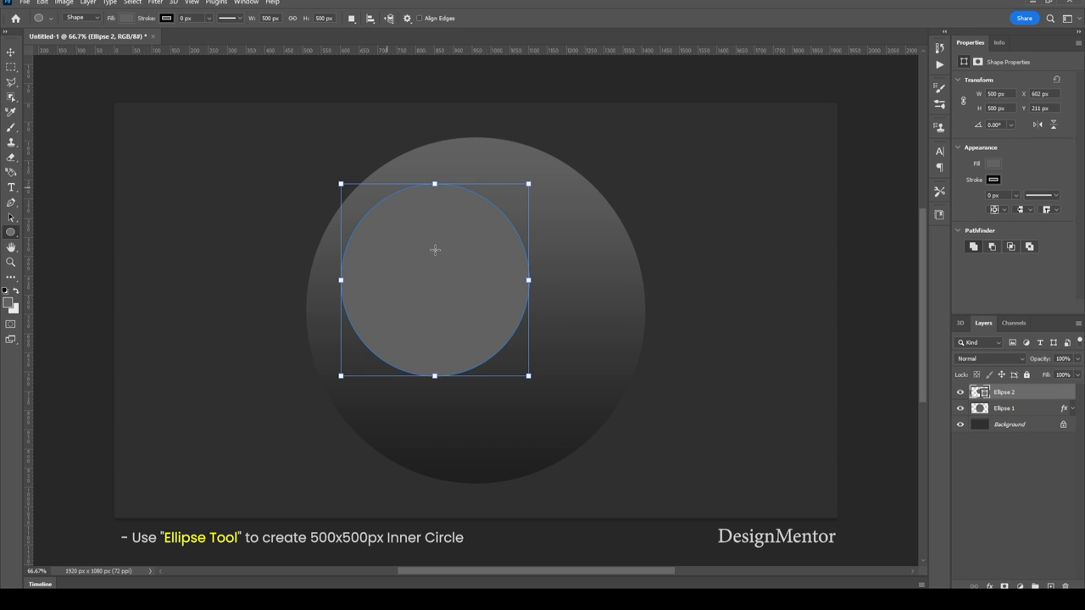
# Centre the inner circle horizontally and vertically on the canvas.
pyautogui.hotkey('ctrl', 'a')
pyautogui.press('v')
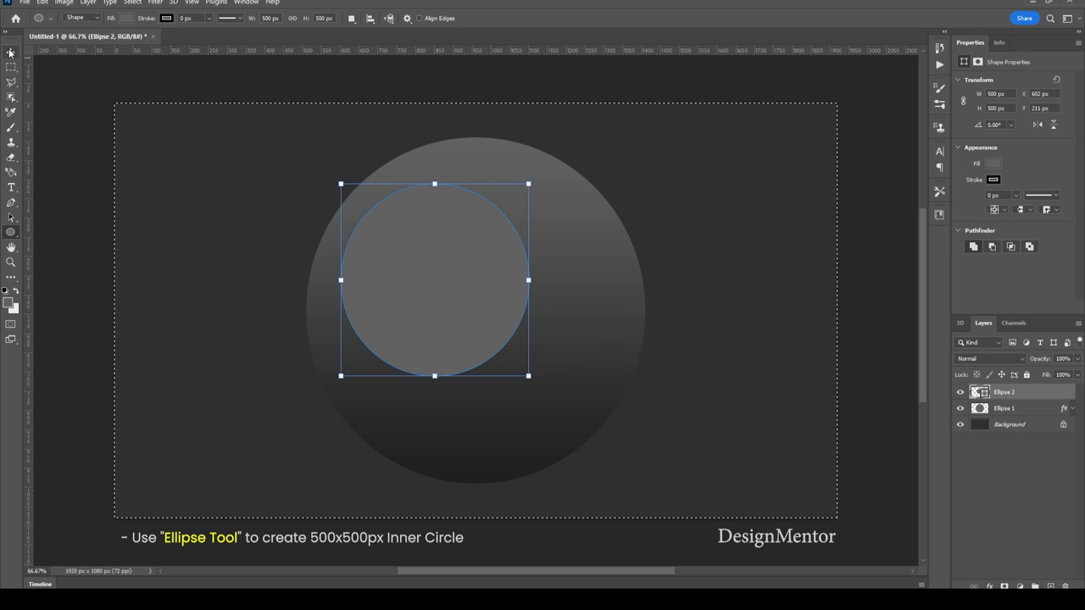
pyautogui.click(257, 19)
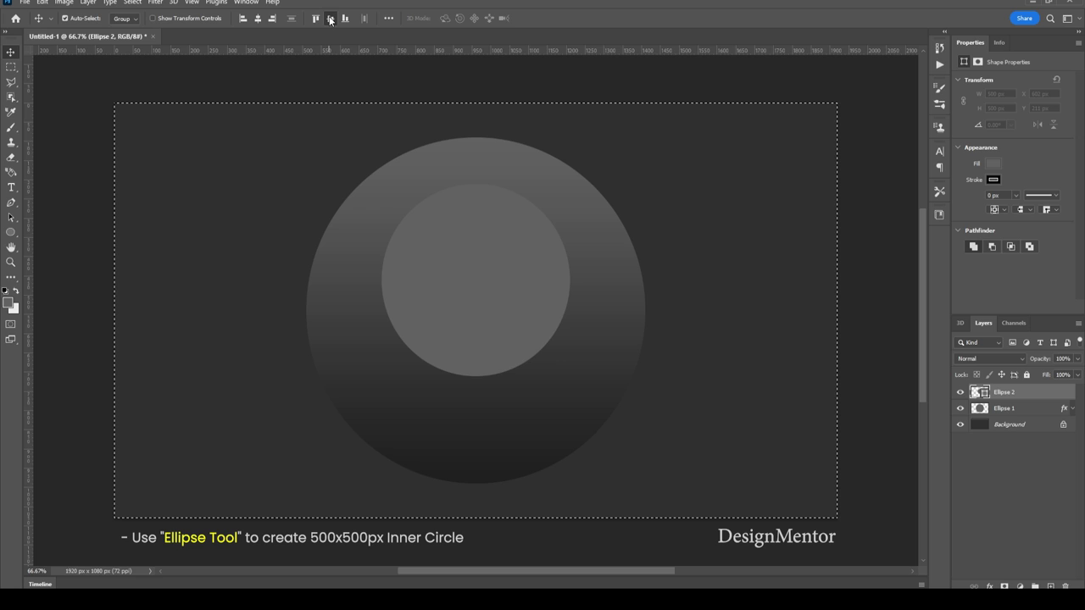
pyautogui.click(330, 19)
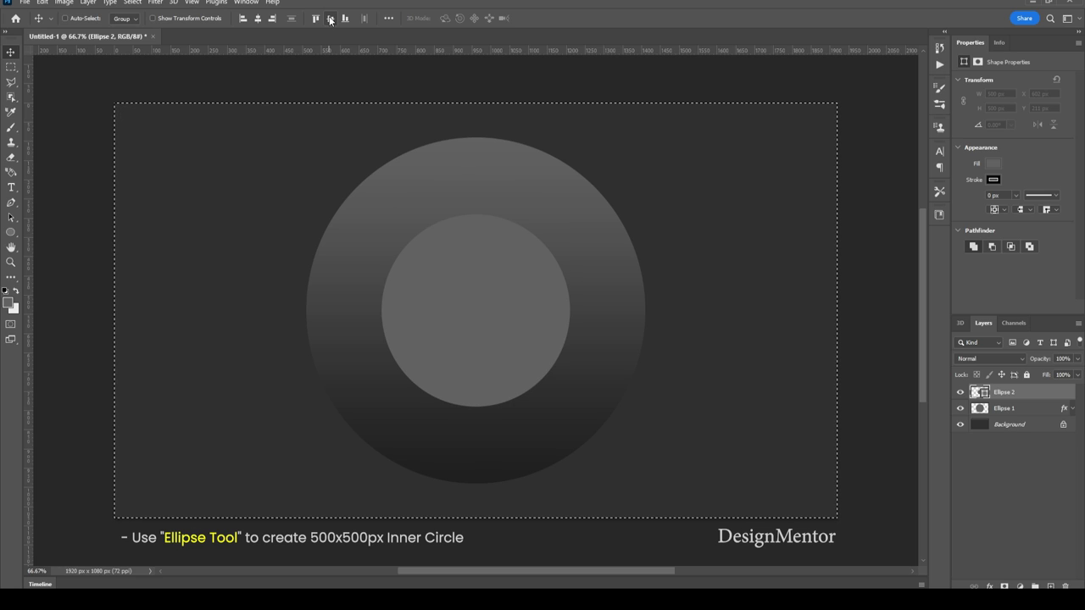
pyautogui.hotkey('ctrl', 'd')
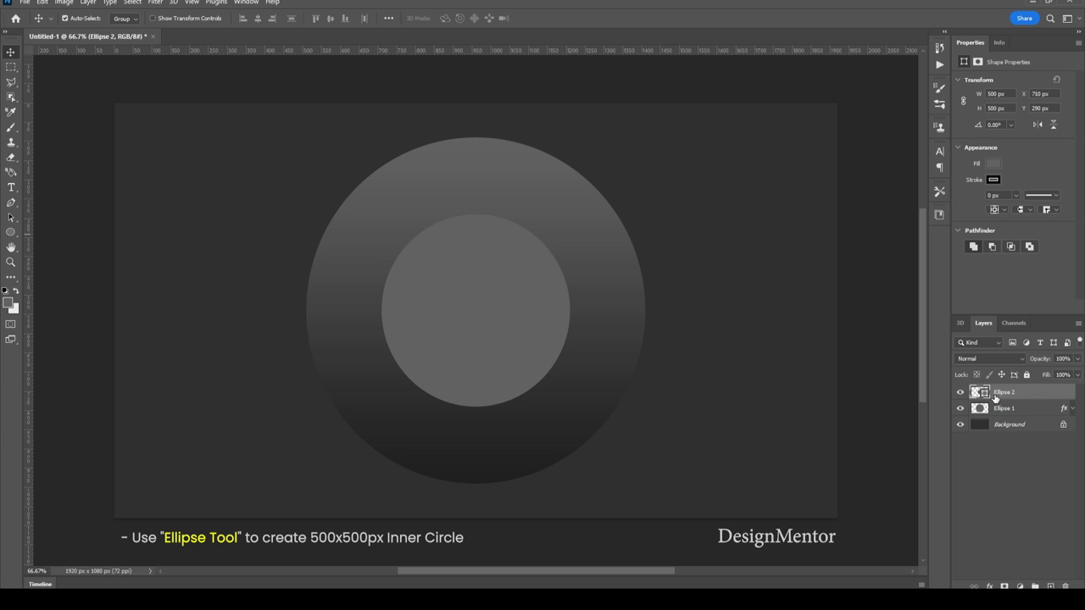
# Delete the hidden inner circle's area from Ellipse 1, leaving a gradient ring.
pyautogui.keyDown('ctrl'); pyautogui.click(980, 395); pyautogui.keyUp('ctrl')
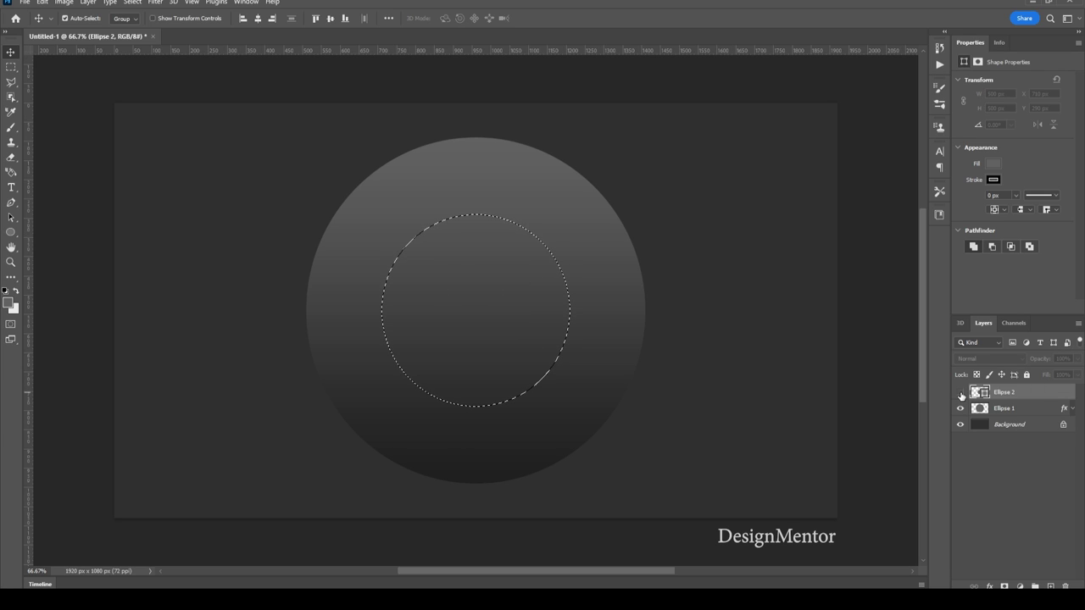
pyautogui.click(1013, 411)
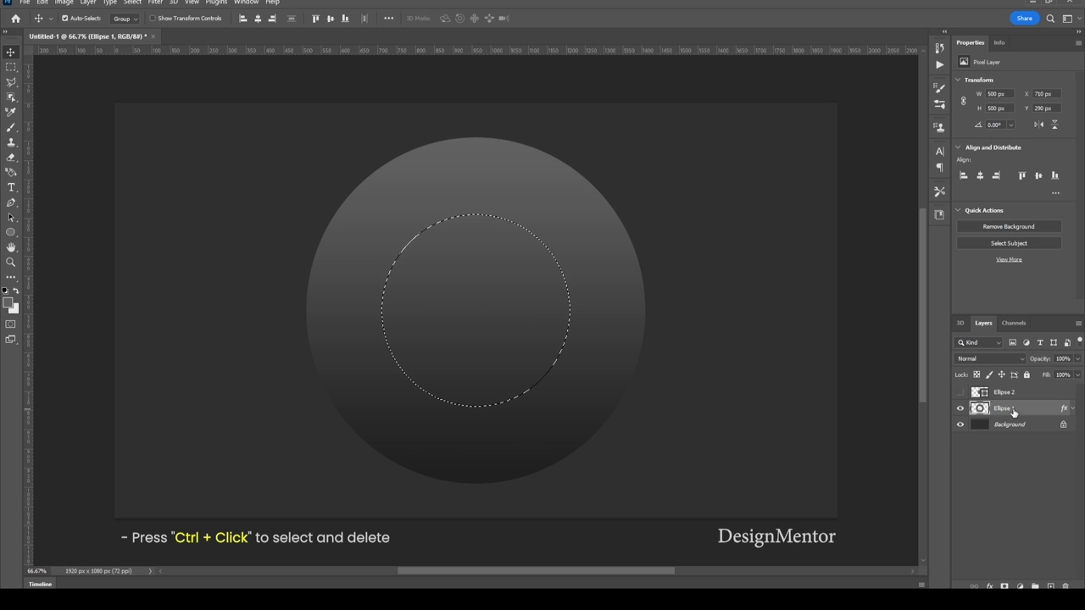
pyautogui.press('Delete')
pyautogui.hotkey('ctrl', 'd')
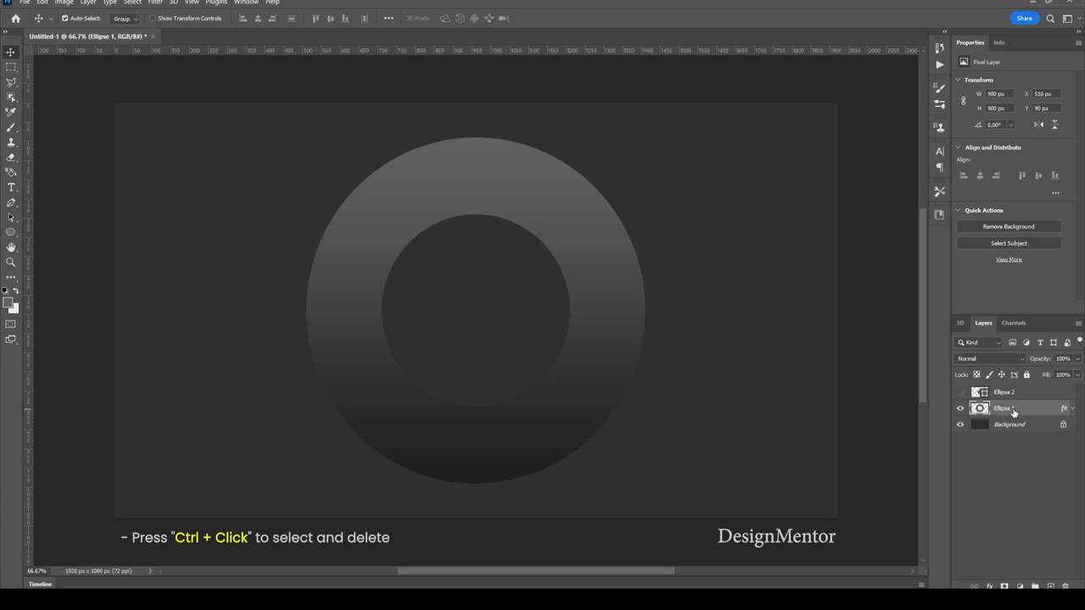
pyautogui.rightClick(1012, 410)
pyautogui.press('Escape')
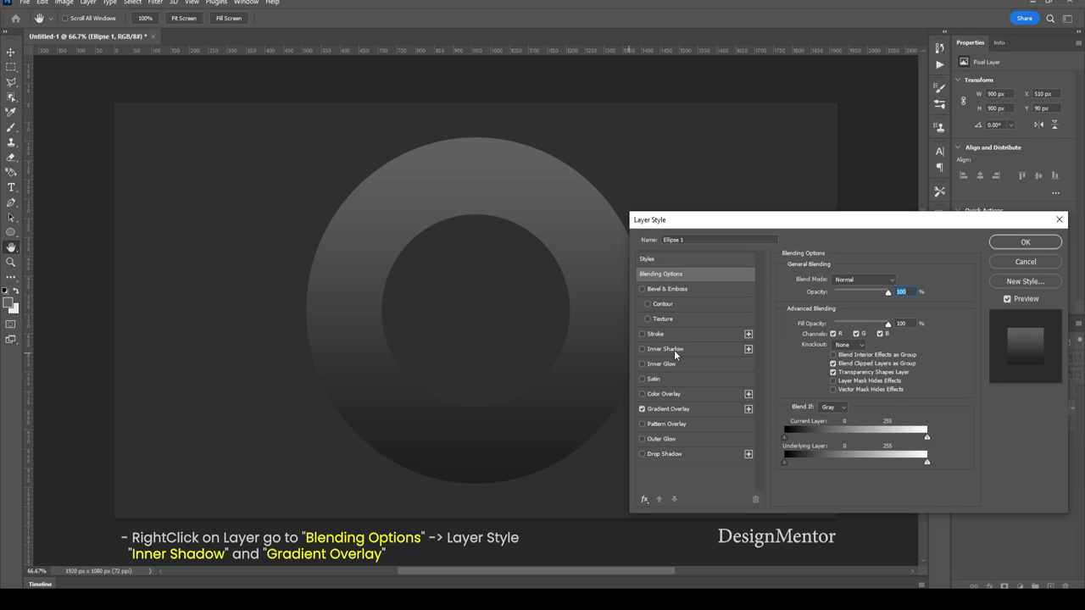
# Add a dark grey Multiply inner shadow, 35% opacity and size 20, to the ring.
pyautogui.click(667, 349)
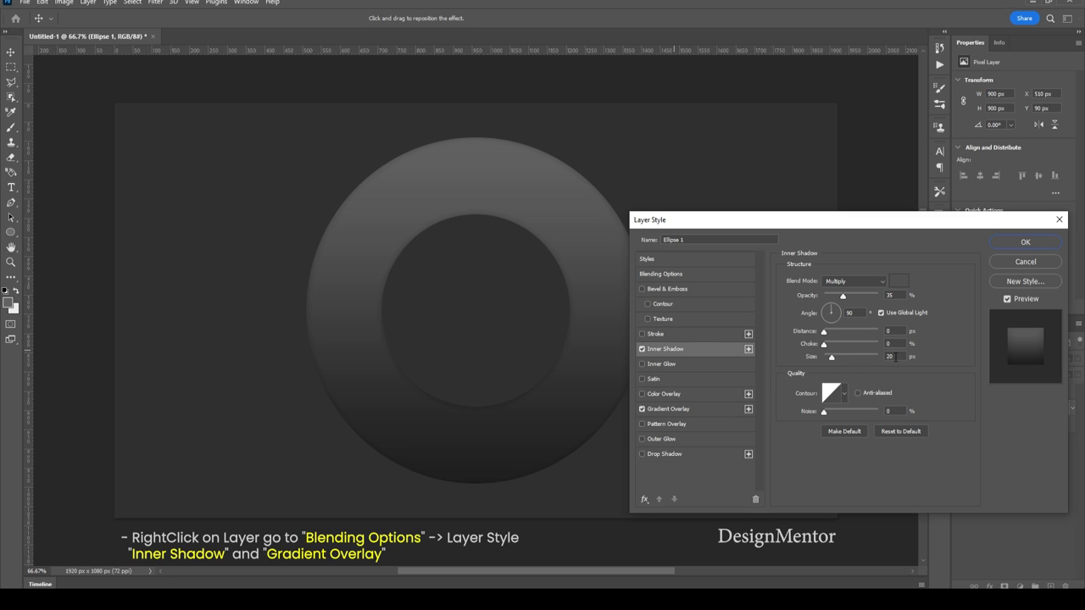
pyautogui.click(889, 357)
pyautogui.click(899, 284)
pyautogui.moveTo(256, 473); pyautogui.dragTo(245, 481)
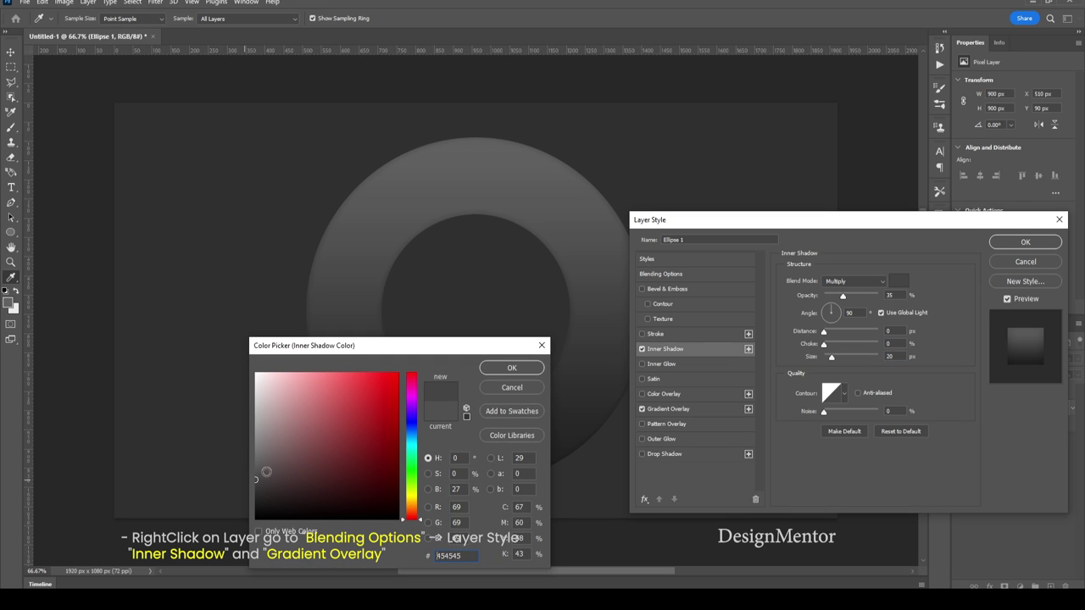
pyautogui.moveTo(246, 480)
pyautogui.mouseDown()
pyautogui.moveTo(231, 461)
pyautogui.moveTo(250, 467)
pyautogui.moveTo(255, 495)
pyautogui.mouseUp()
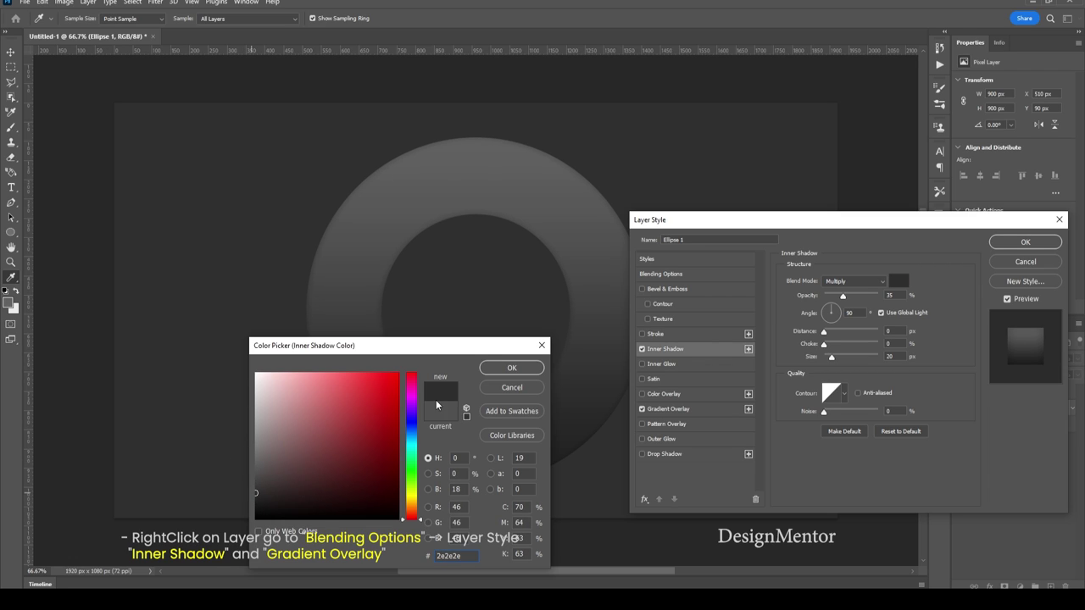
pyautogui.click(511, 367)
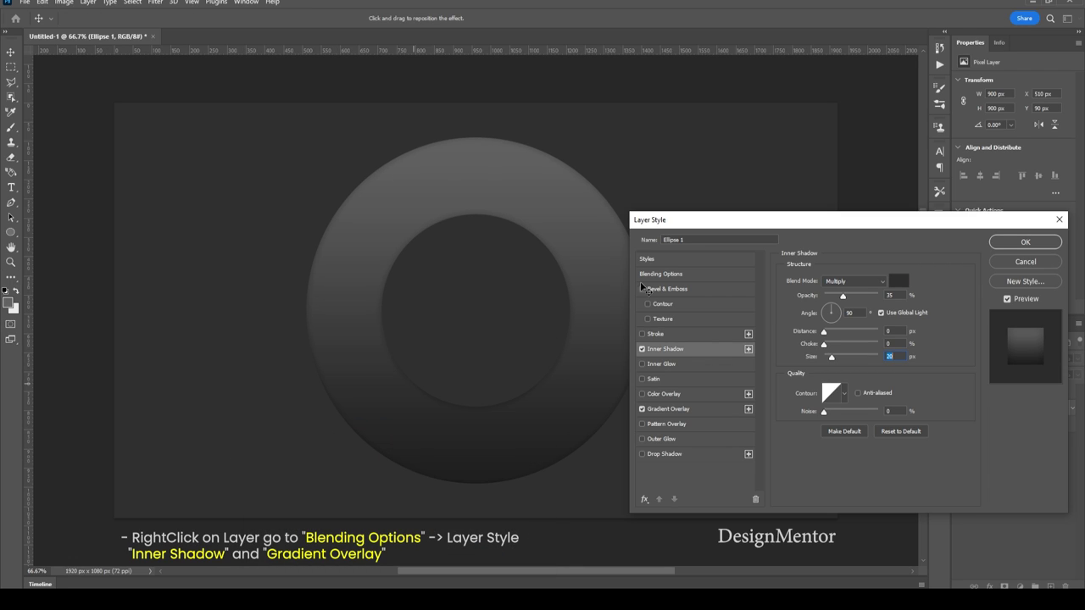
pyautogui.click(1009, 244)
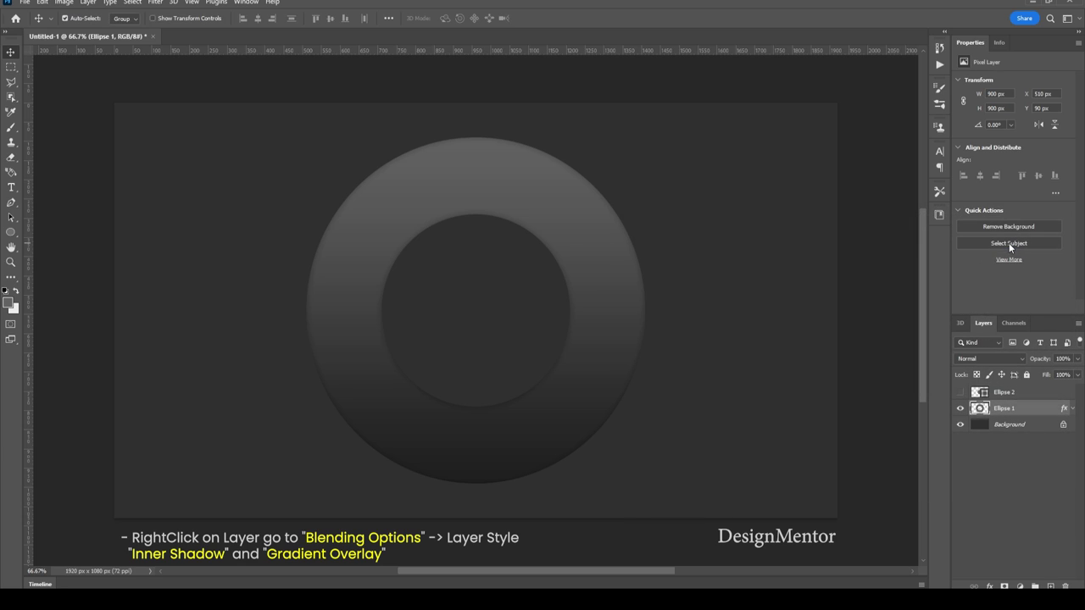
# Unhide Ellipse 2, resize it to 300 × 300 px and centre it.
pyautogui.click(1043, 395)
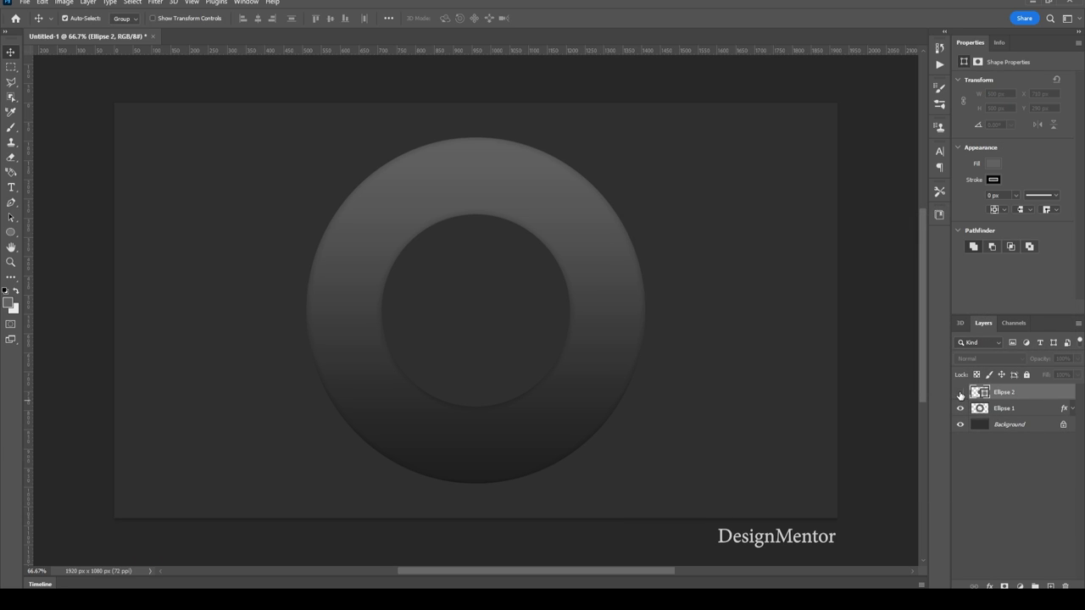
pyautogui.click(961, 393)
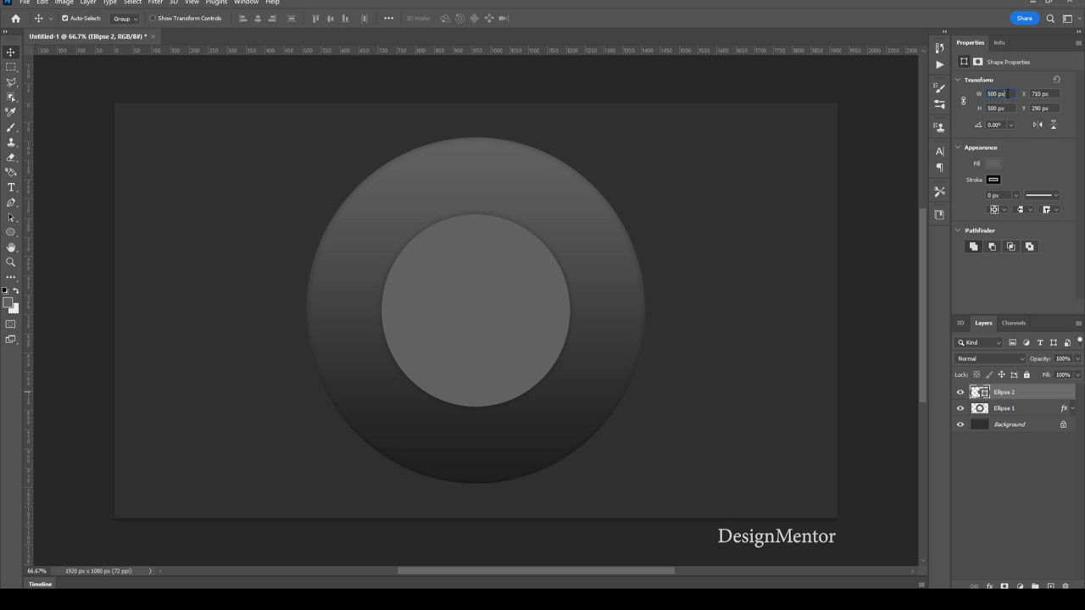
pyautogui.write('300')
pyautogui.press('Tab')
pyautogui.write('3')
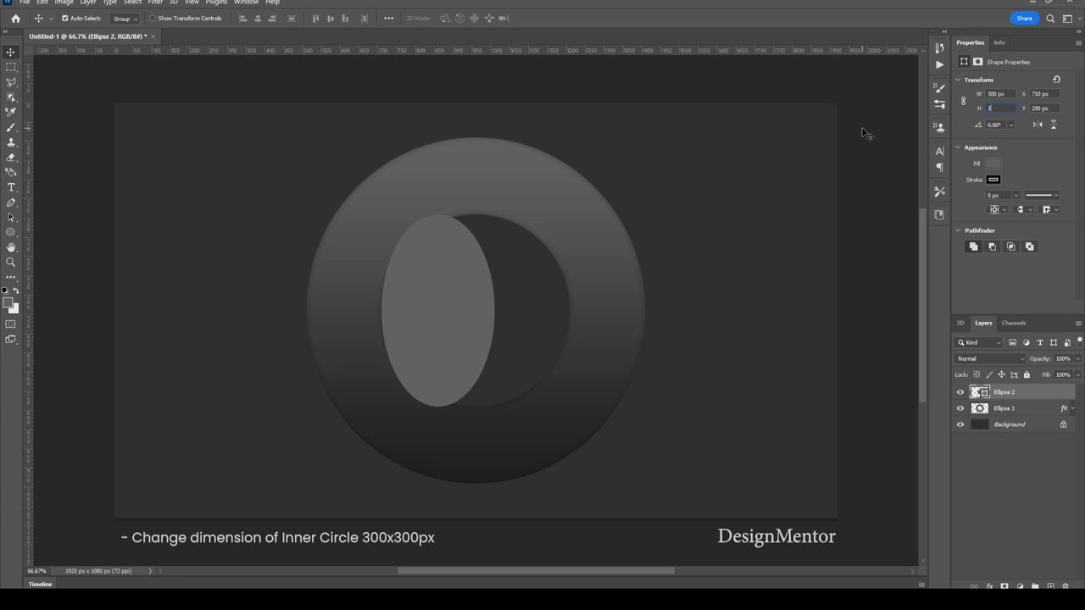
pyautogui.press('Return')
pyautogui.hotkey('ctrl', 'a')
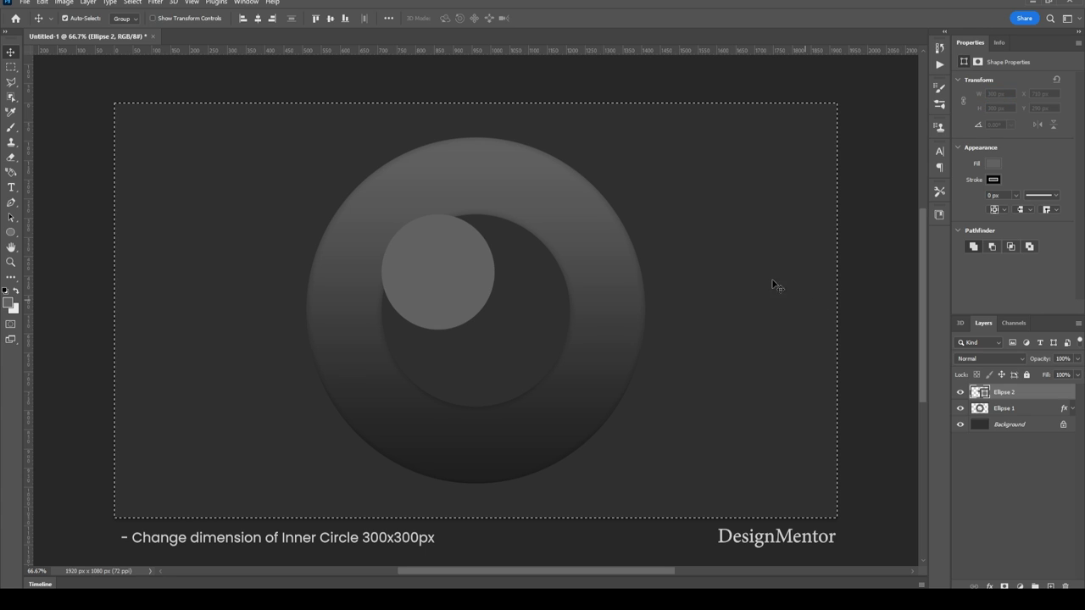
pyautogui.click(258, 18)
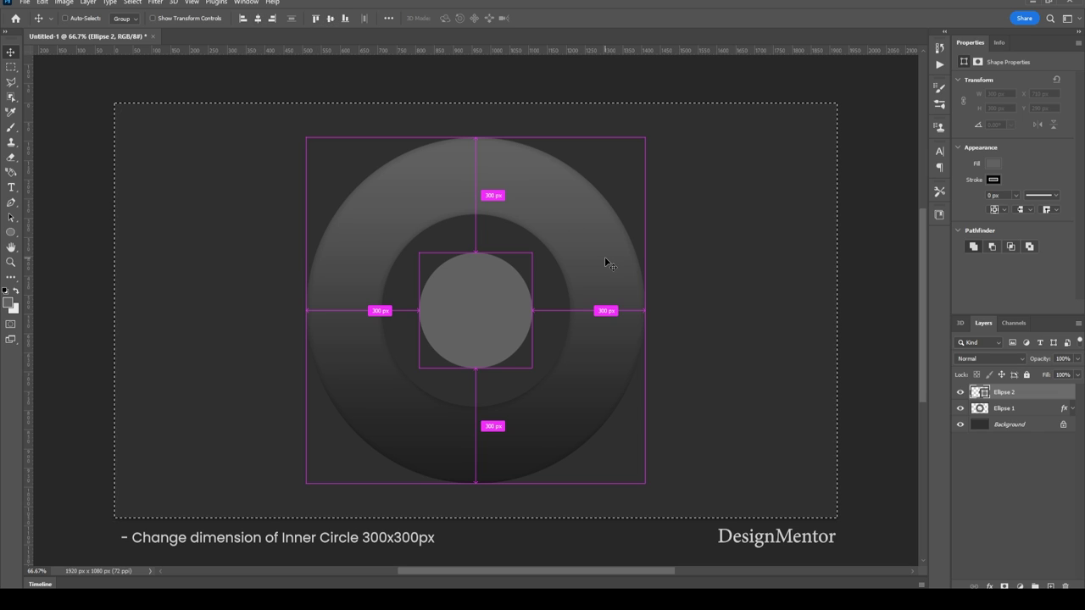
pyautogui.hotkey('ctrl', 'd')
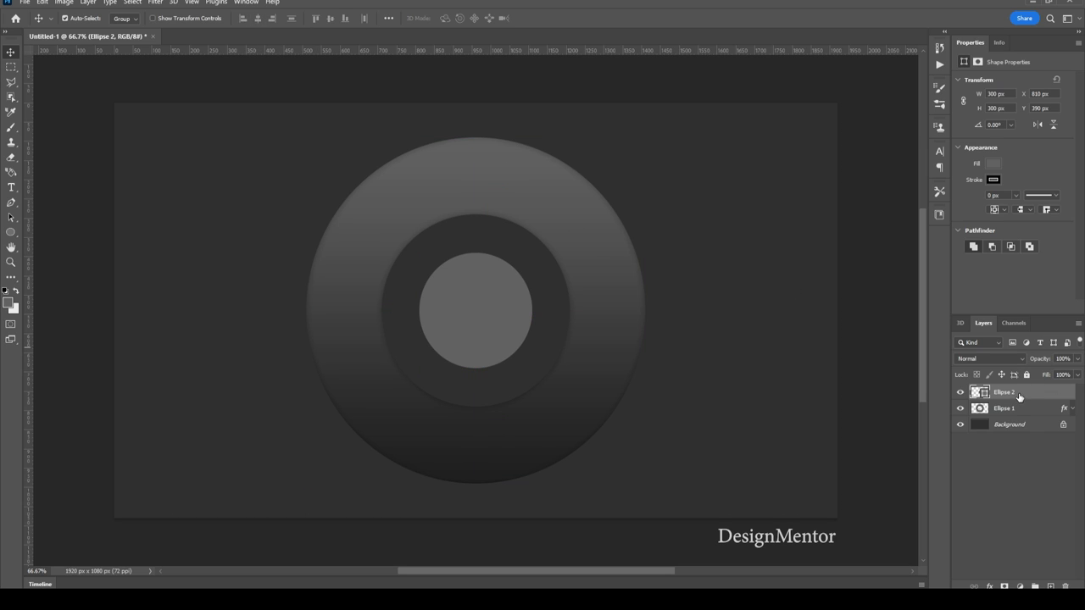
# Turn on a Gradient Overlay for the Ellipse 2 layer.
pyautogui.rightClick(1019, 395)
pyautogui.click(966, 146)
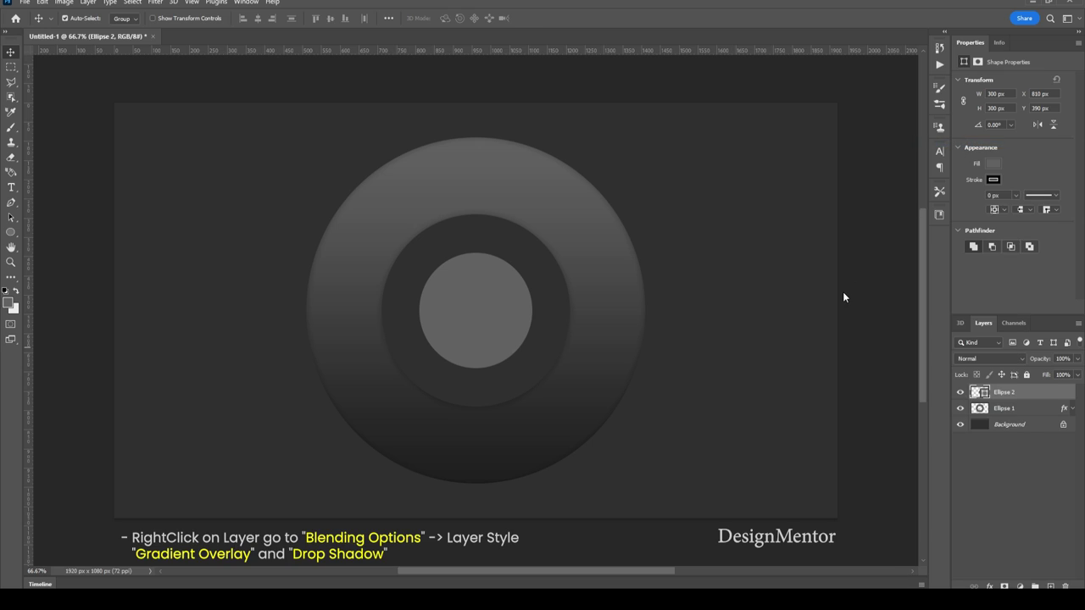
pyautogui.click(699, 411)
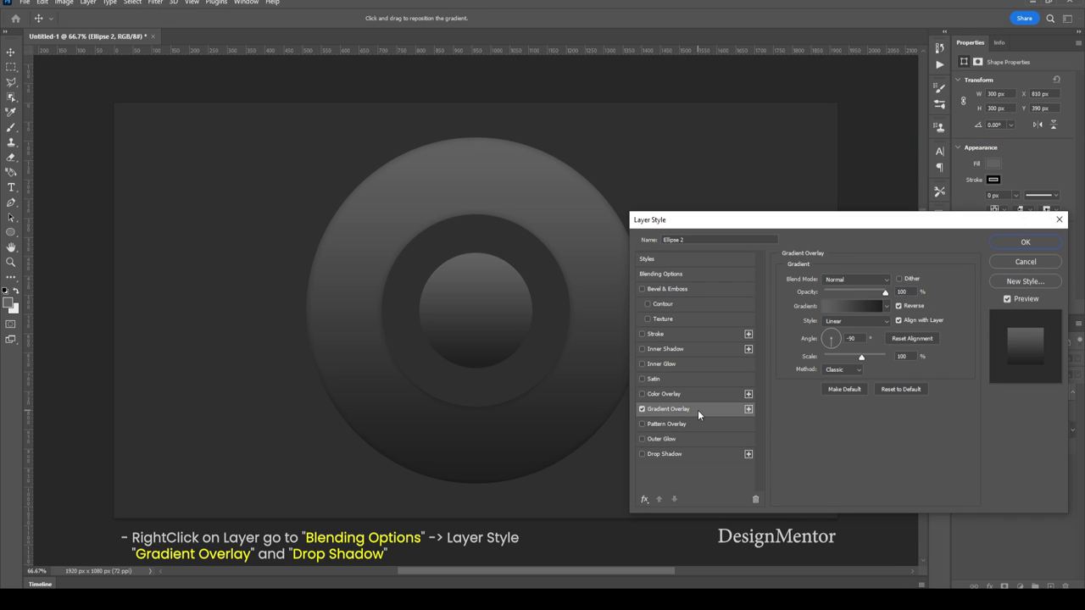
pyautogui.click(839, 308)
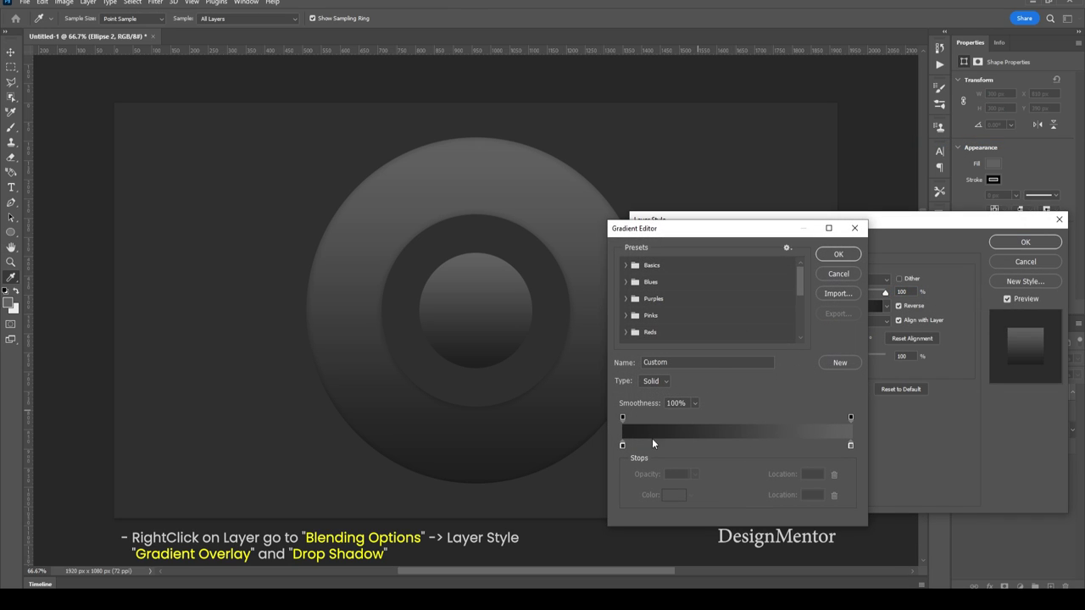
# Set the gradient's starting stop to a darker grey and commit the overlay.
pyautogui.click(622, 446)
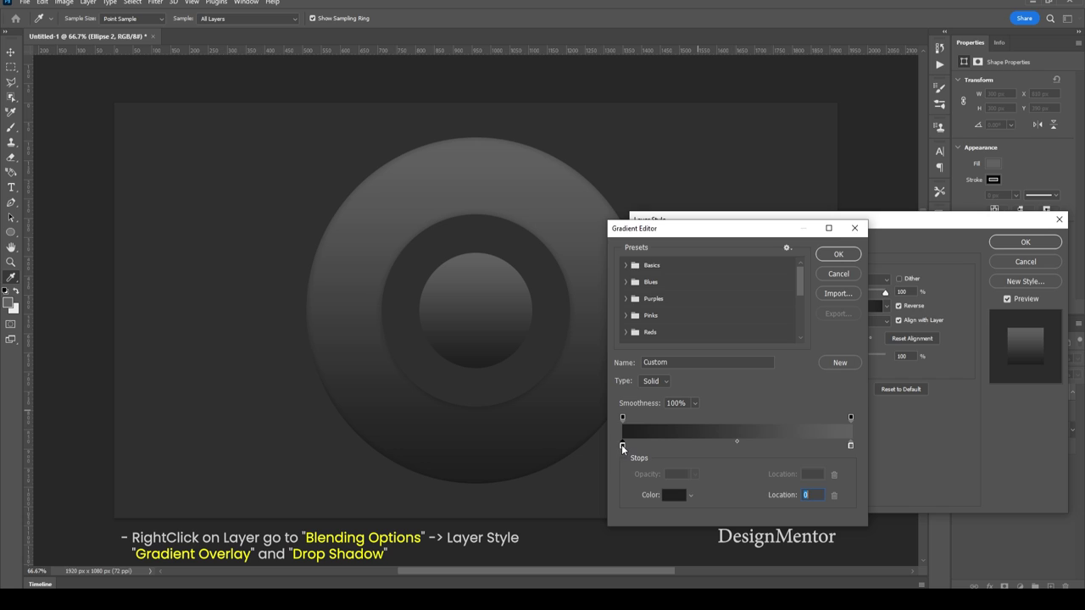
pyautogui.click(676, 497)
pyautogui.moveTo(291, 481); pyautogui.dragTo(256, 479)
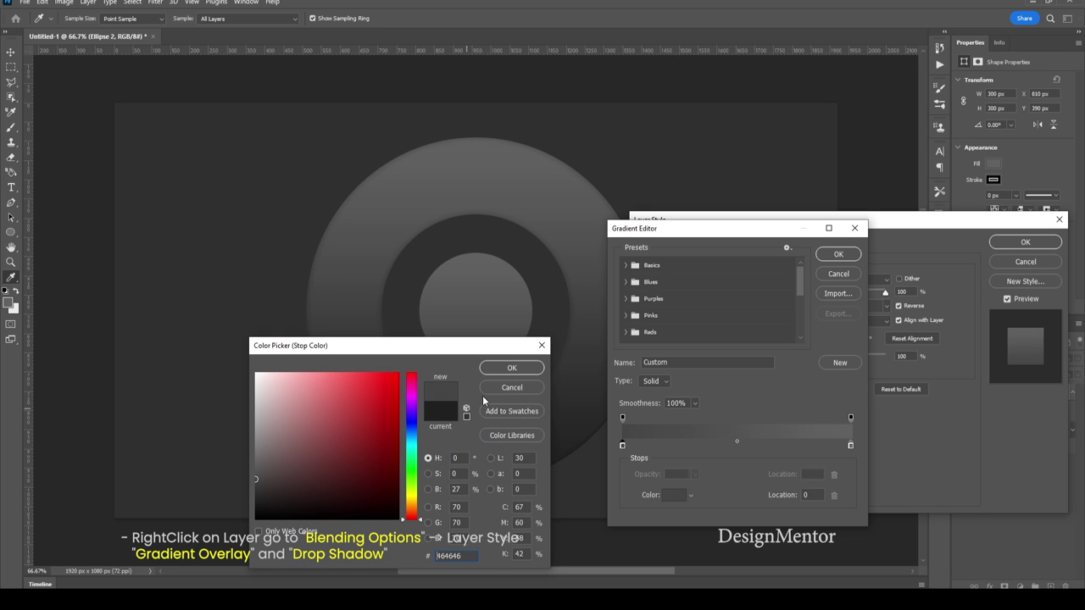
pyautogui.click(502, 372)
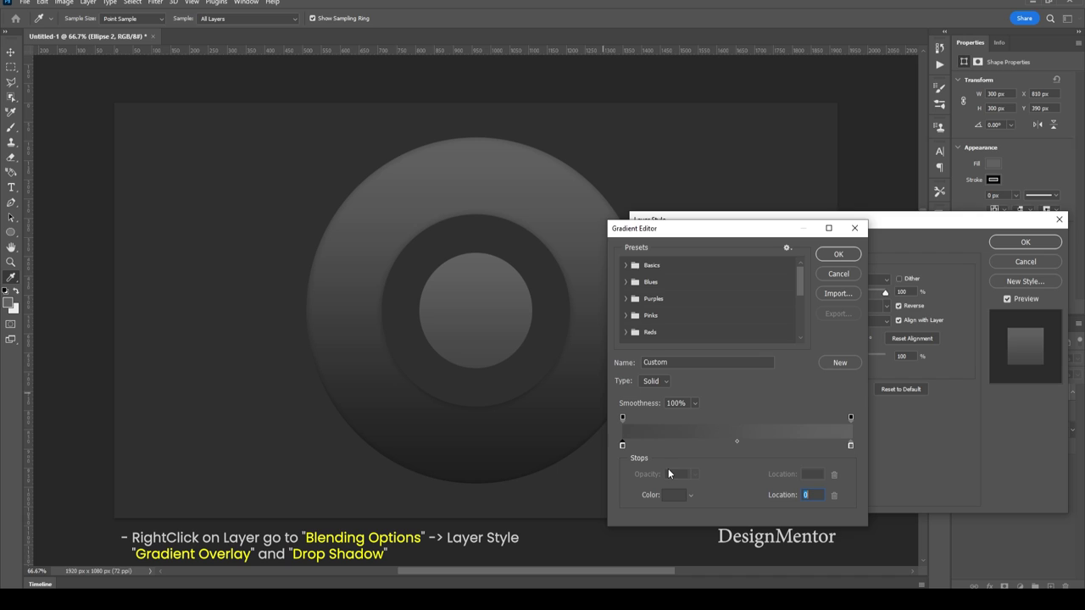
pyautogui.click(671, 501)
pyautogui.moveTo(267, 450)
pyautogui.mouseDown()
pyautogui.moveTo(274, 476)
pyautogui.moveTo(256, 490)
pyautogui.mouseUp()
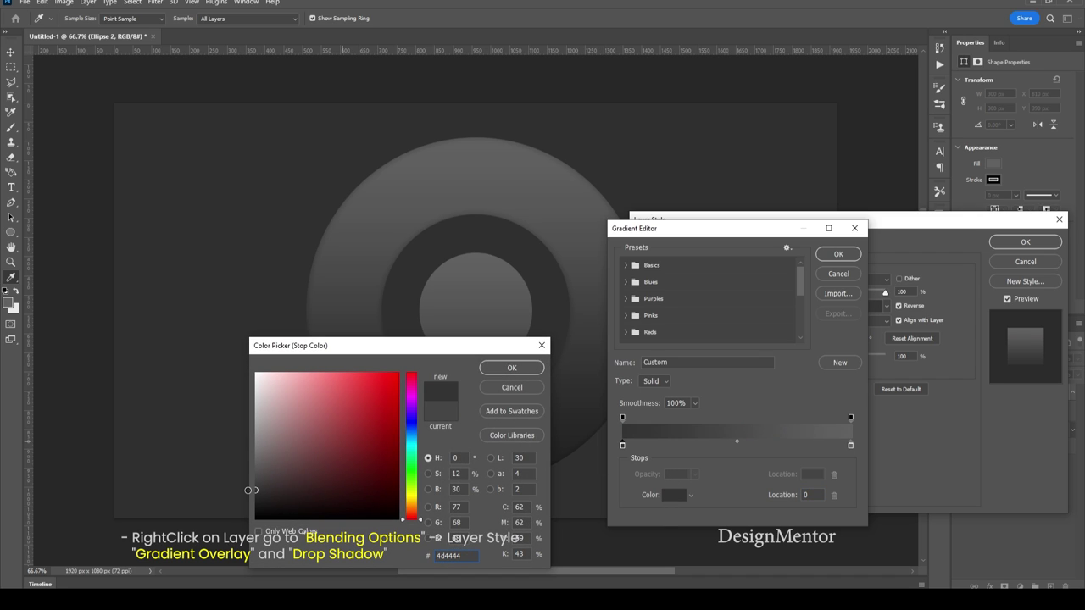
pyautogui.click(495, 369)
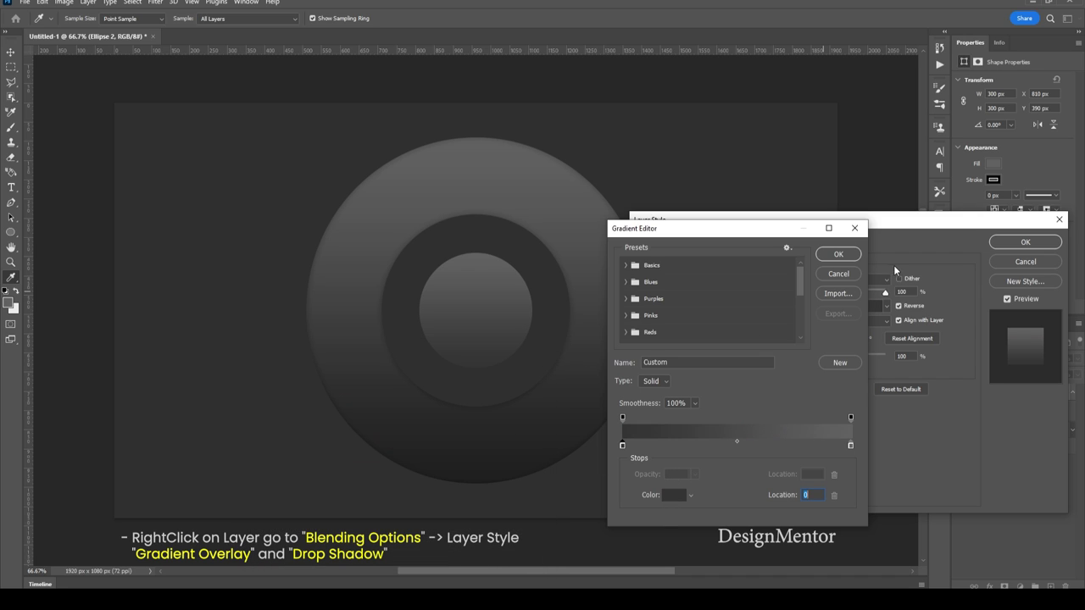
pyautogui.click(840, 258)
pyautogui.click(1013, 244)
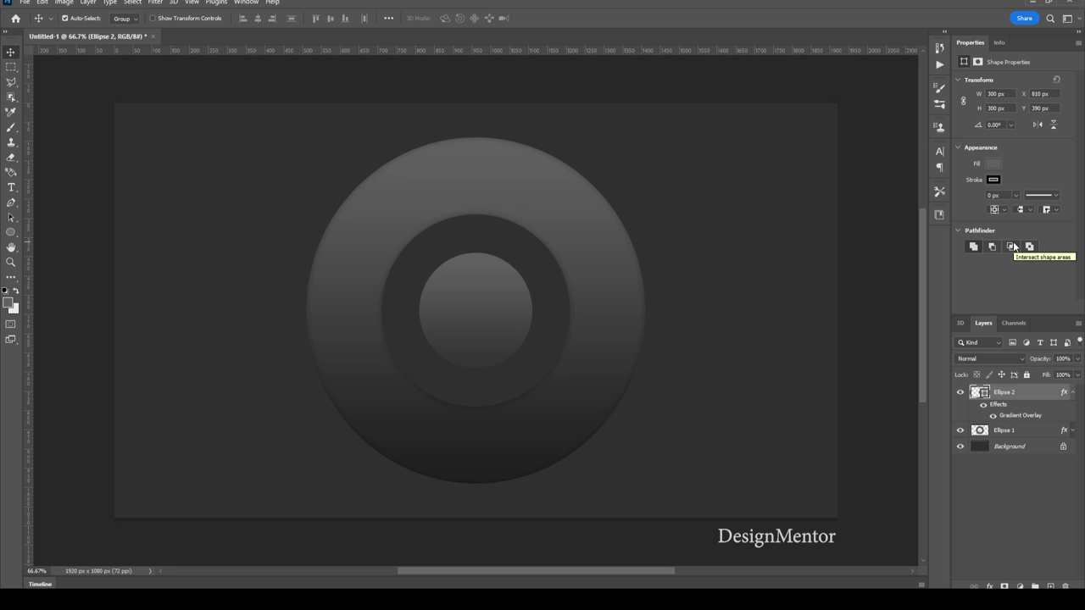
# Add a drop shadow to Ellipse 2 with adjusted distance and size.
pyautogui.click(1073, 392)
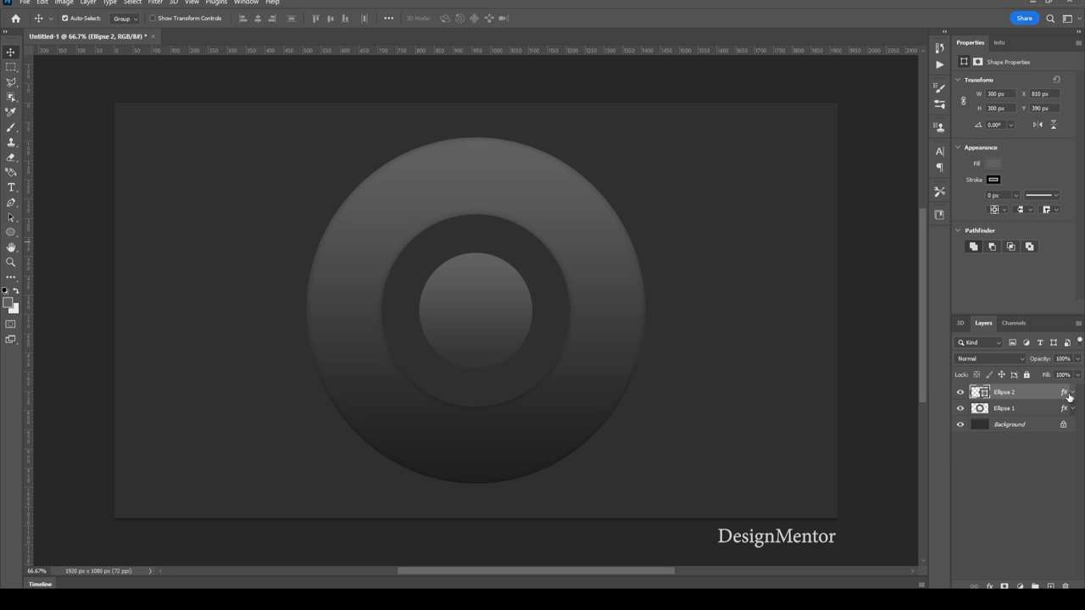
pyautogui.rightClick(1039, 397)
pyautogui.click(971, 141)
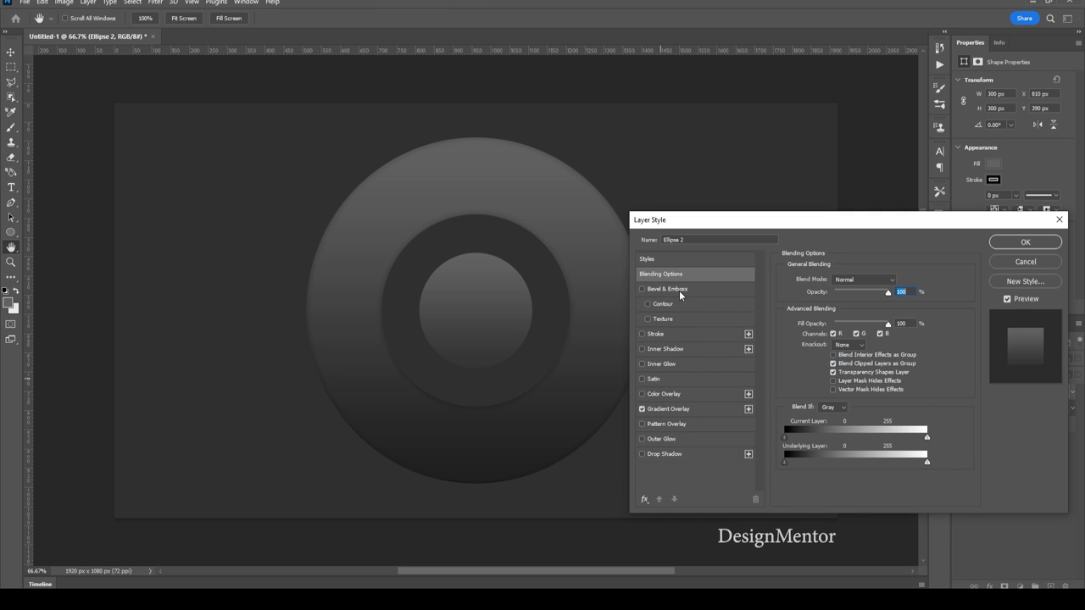
pyautogui.click(685, 453)
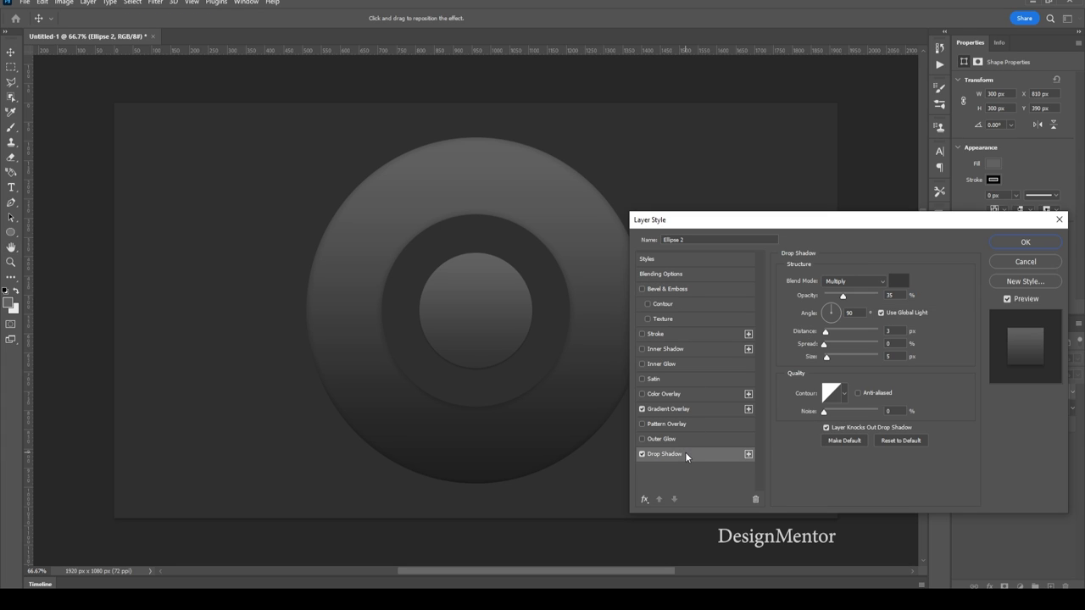
pyautogui.click(876, 363)
pyautogui.click(888, 356)
pyautogui.click(1009, 245)
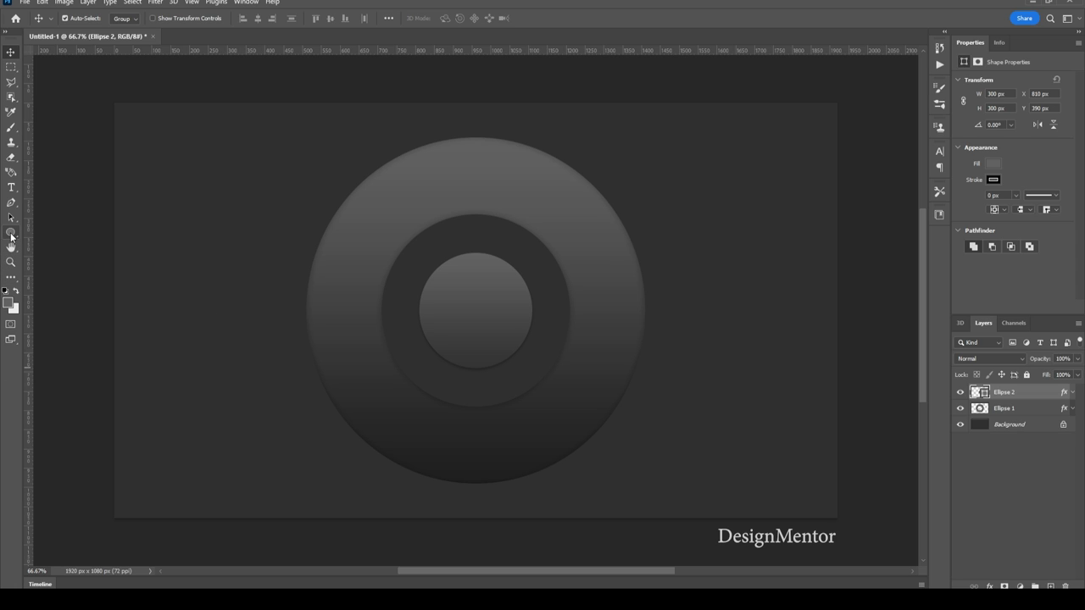
# Set the foreground colour to bright yellow #ffd800.
pyautogui.click(9, 303)
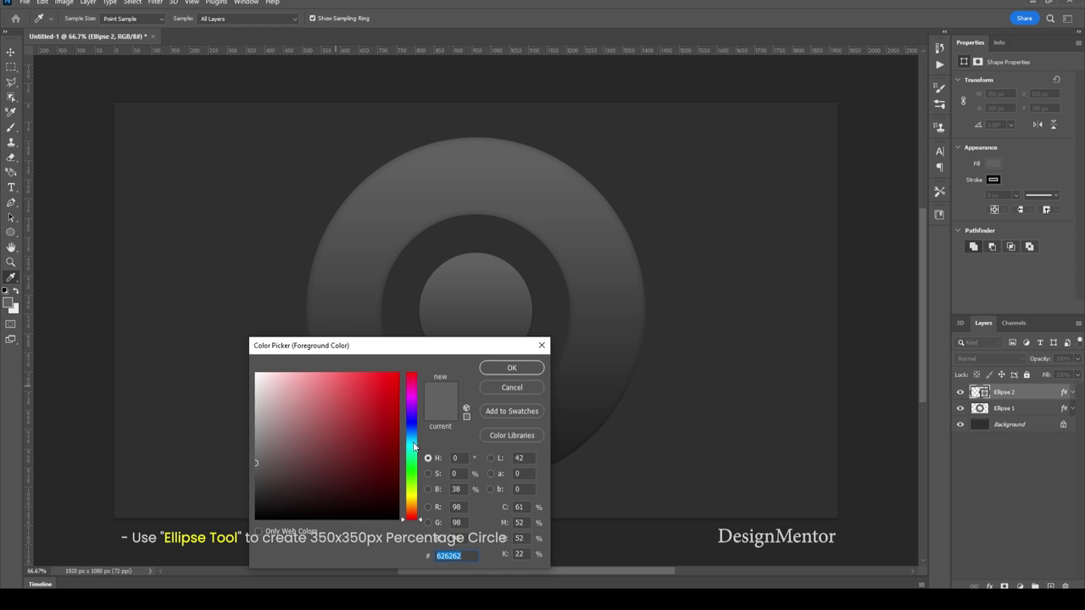
pyautogui.click(414, 499)
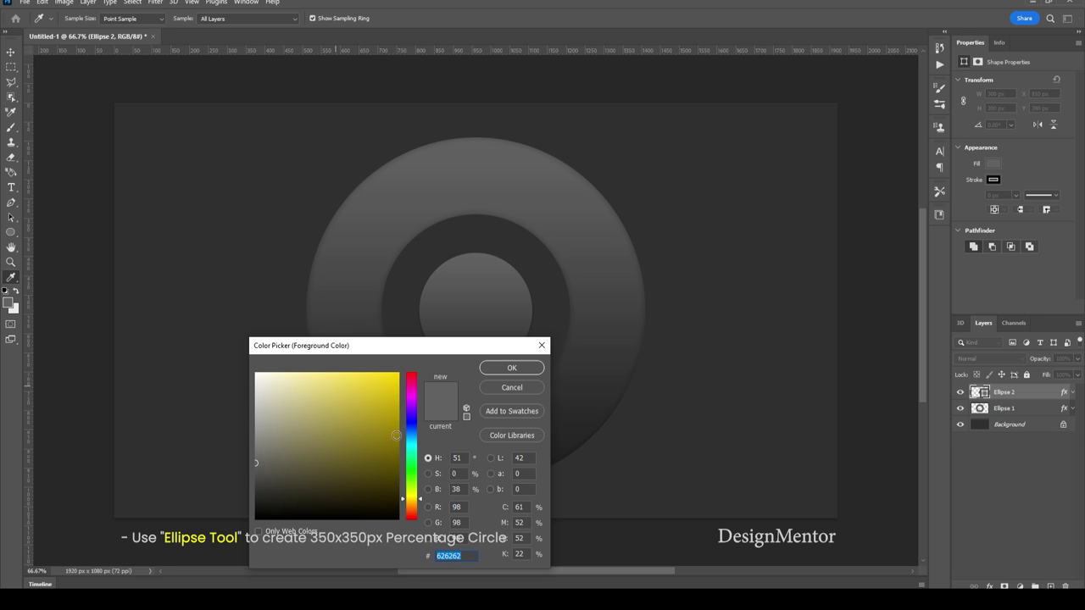
pyautogui.moveTo(396, 435); pyautogui.dragTo(411, 368)
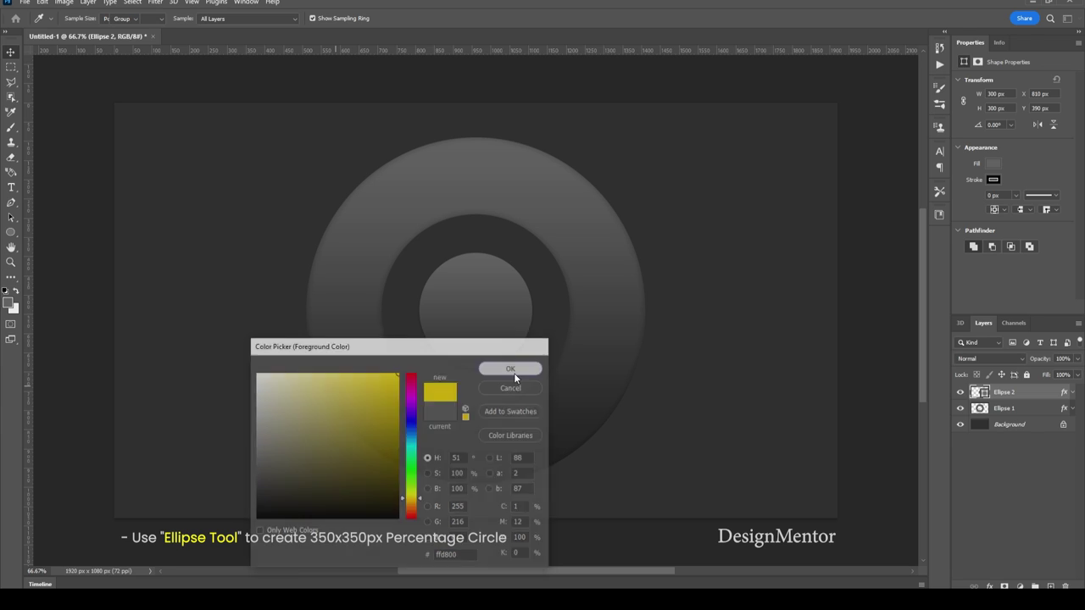
pyautogui.click(512, 368)
# Create a 450 × 450 px circle with the Ellipse Tool.
pyautogui.click(9, 234)
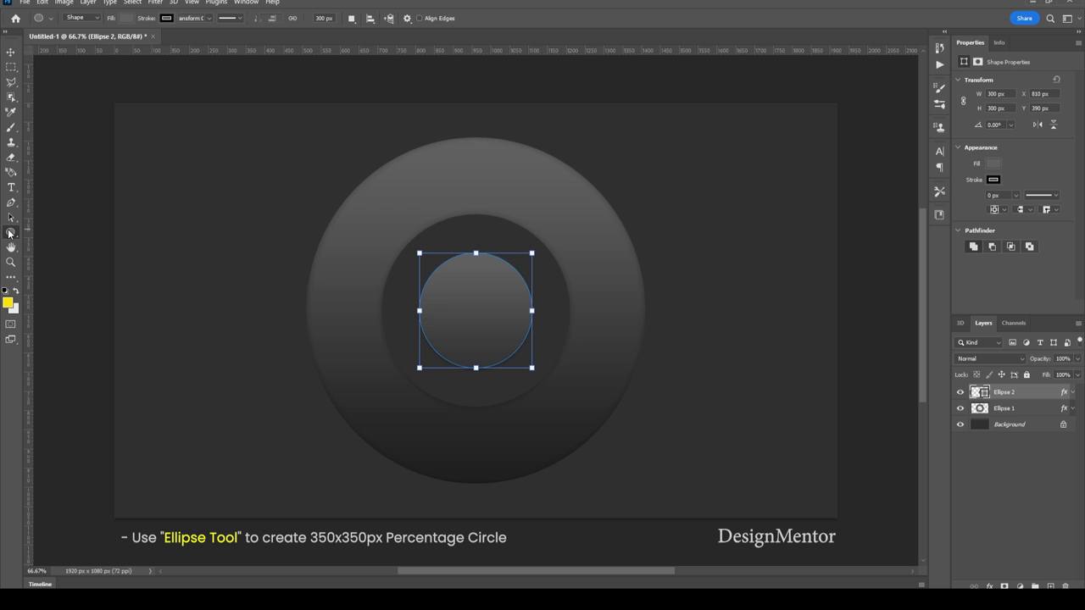
pyautogui.rightClick(9, 234)
pyautogui.click(54, 245)
pyautogui.click(466, 299)
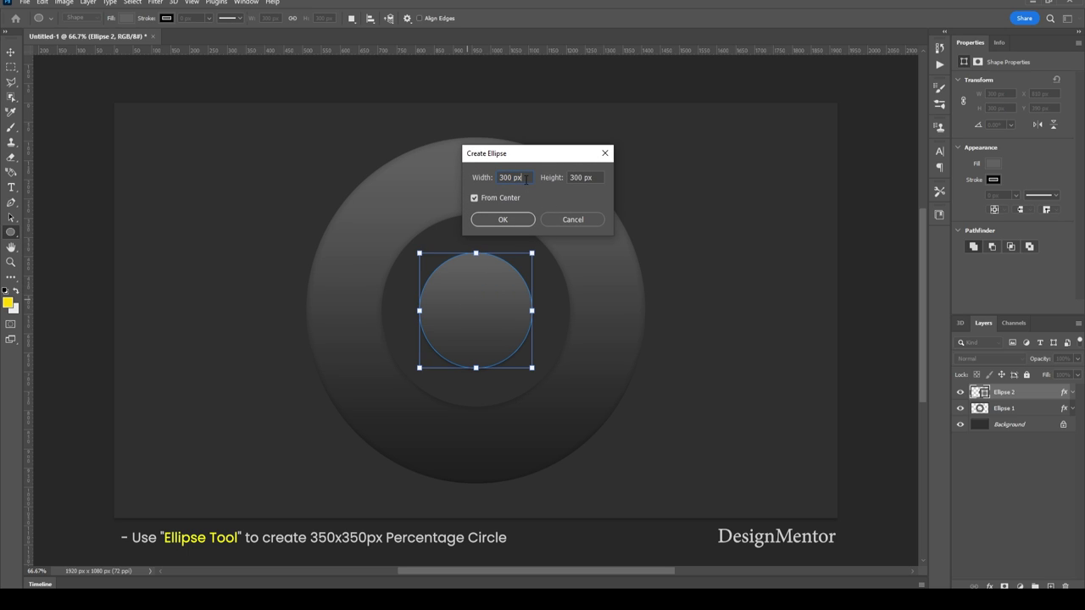
pyautogui.write('450')
pyautogui.press('Tab')
pyautogui.write('450')
pyautogui.press('Return')
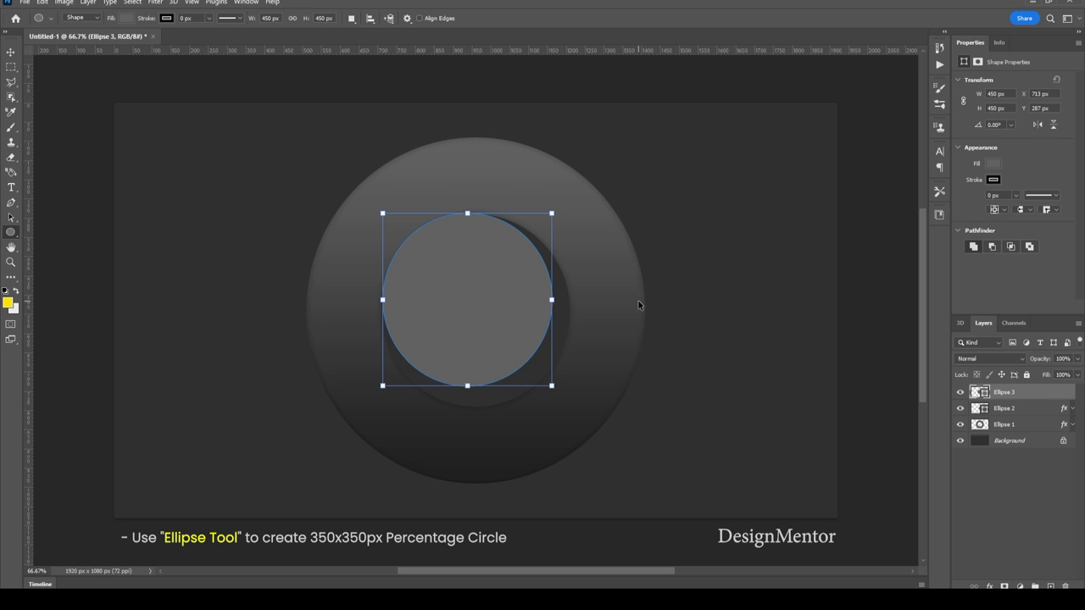
# Centre the new circle horizontally and vertically on the canvas, then deselect.
pyautogui.hotkey('ctrl', 'a')
pyautogui.click(10, 52)
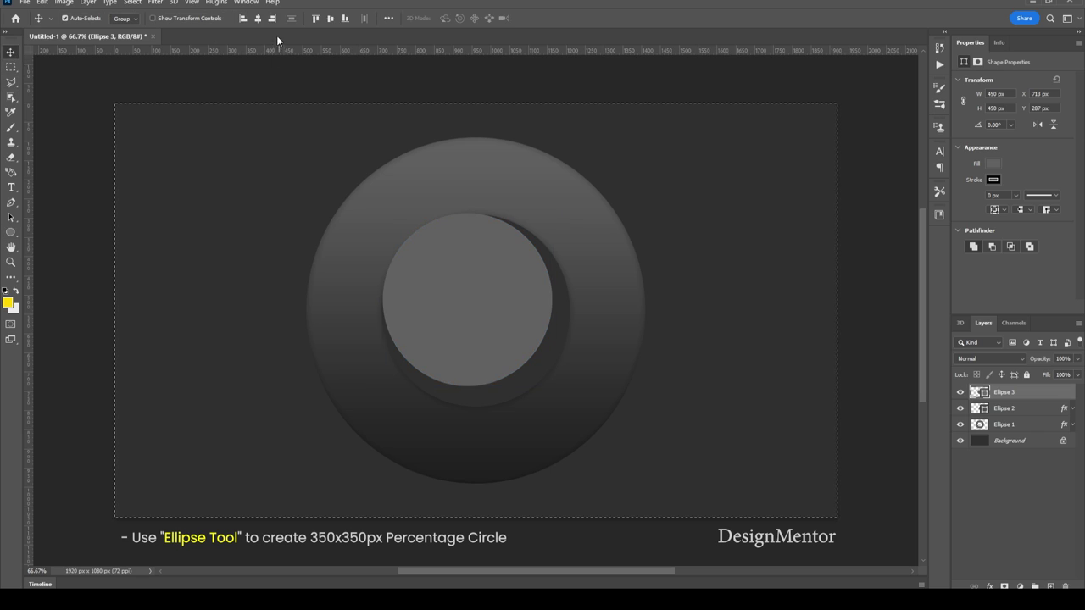
pyautogui.click(258, 18)
pyautogui.click(330, 18)
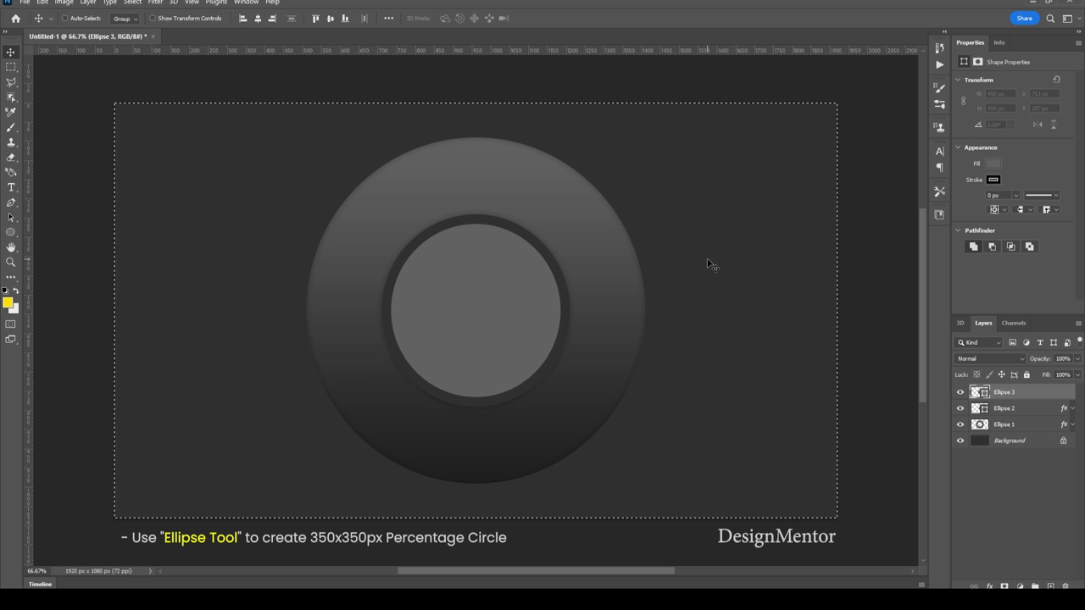
pyautogui.hotkey('ctrl', 'd')
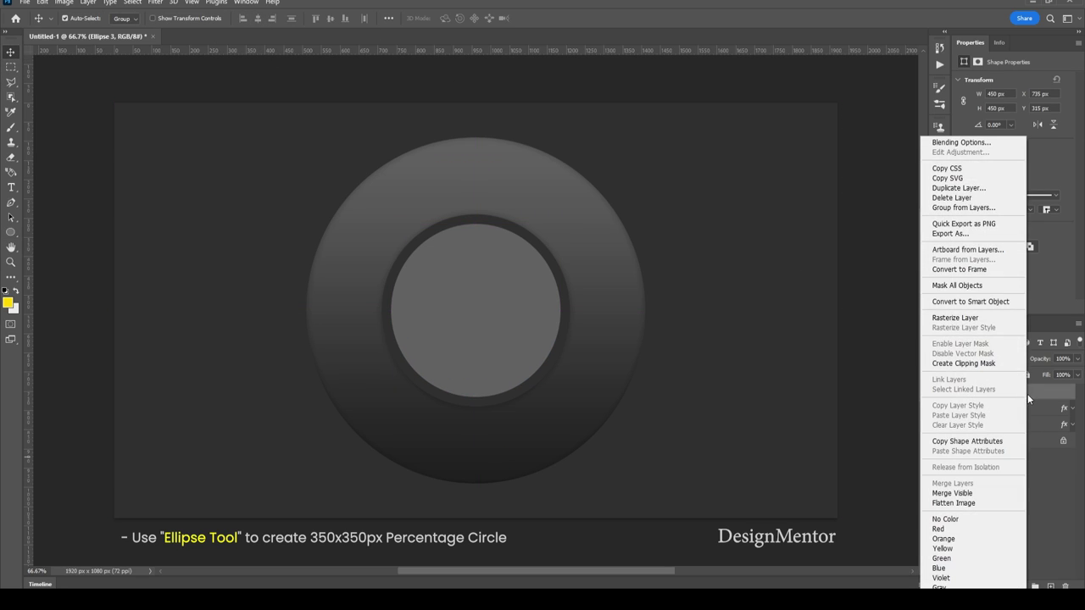
# Enable Gradient Overlay on Ellipse 3 and make the gradient's start stop bright yellow.
pyautogui.rightClick(1028, 394)
pyautogui.click(962, 143)
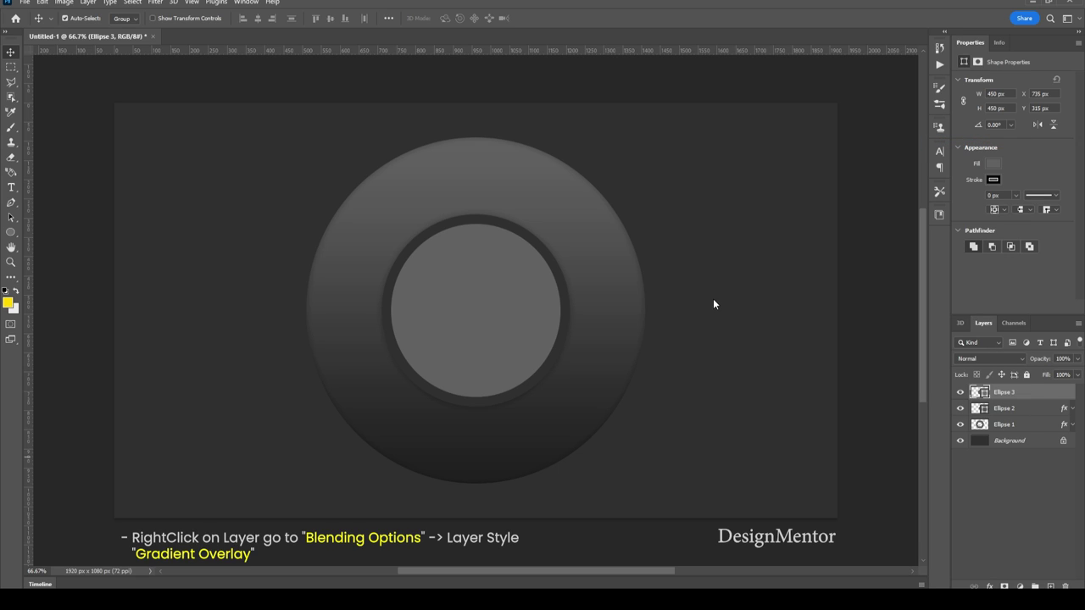
pyautogui.click(695, 410)
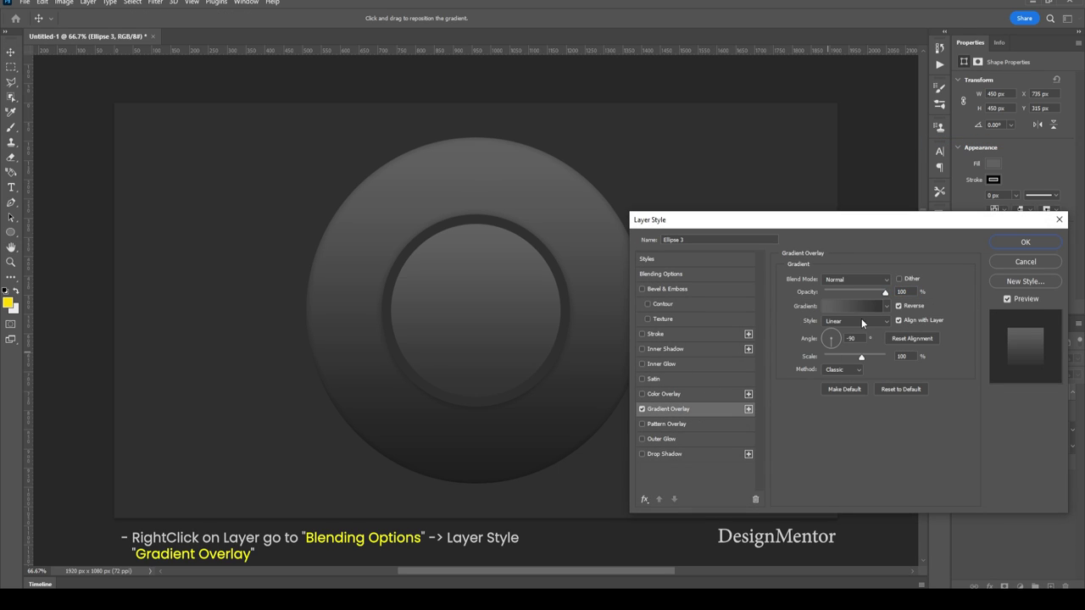
pyautogui.click(854, 307)
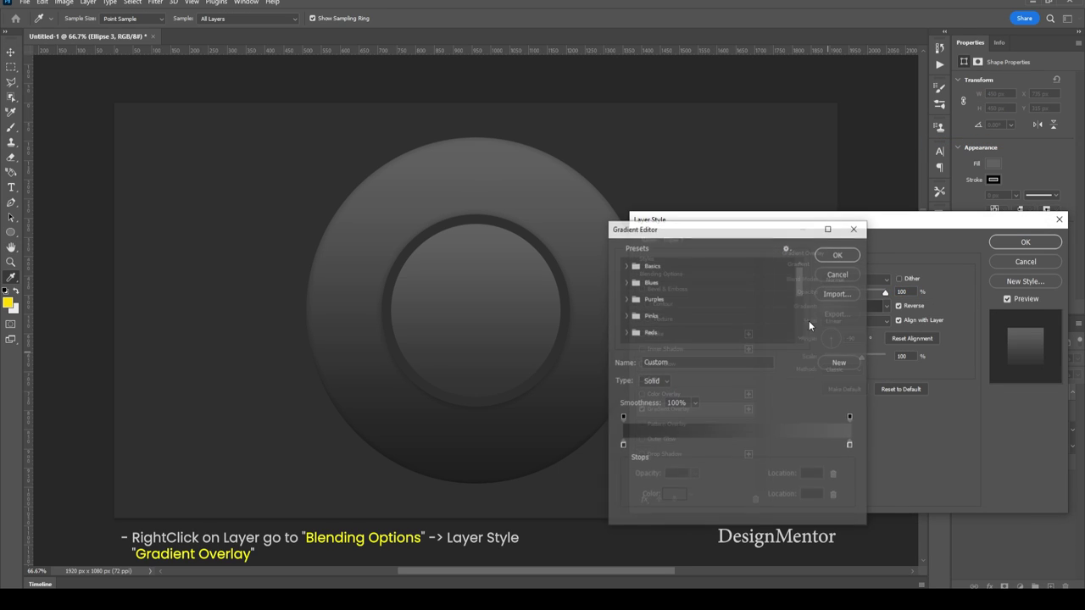
pyautogui.click(623, 445)
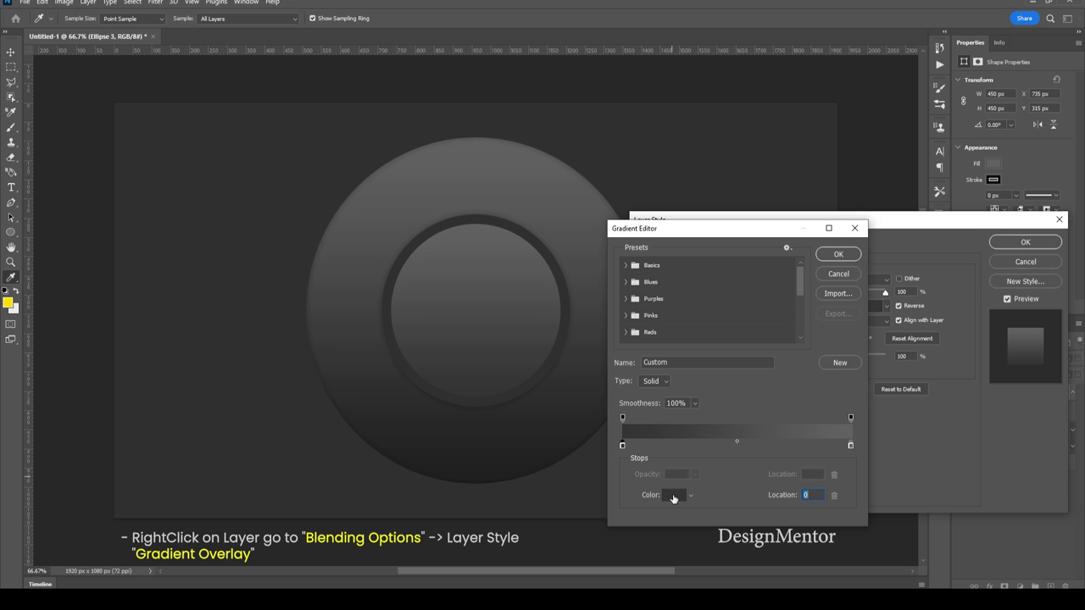
pyautogui.click(673, 497)
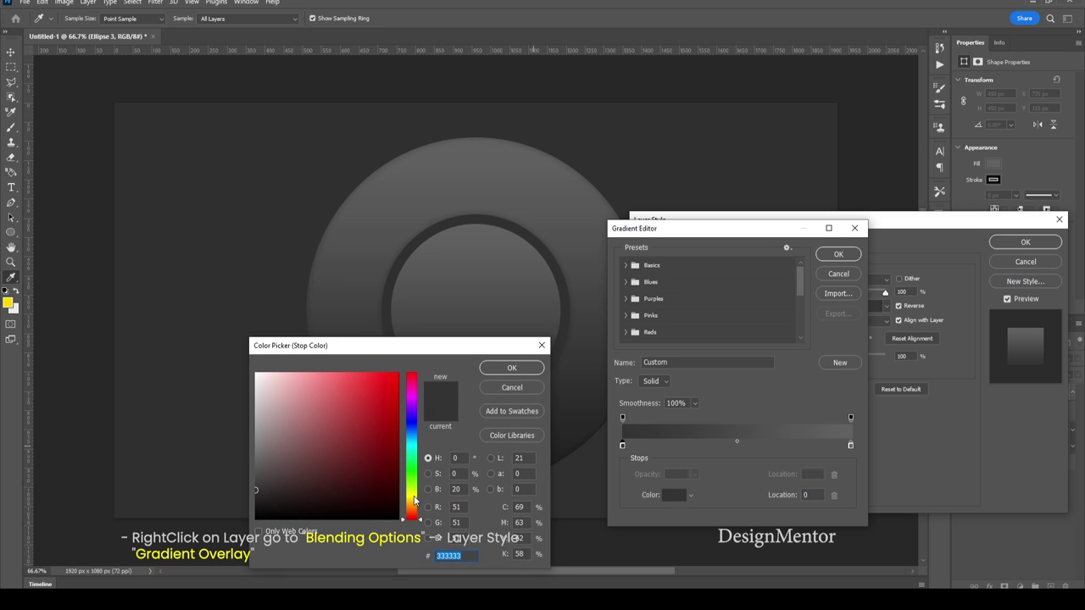
pyautogui.click(412, 499)
pyautogui.click(398, 374)
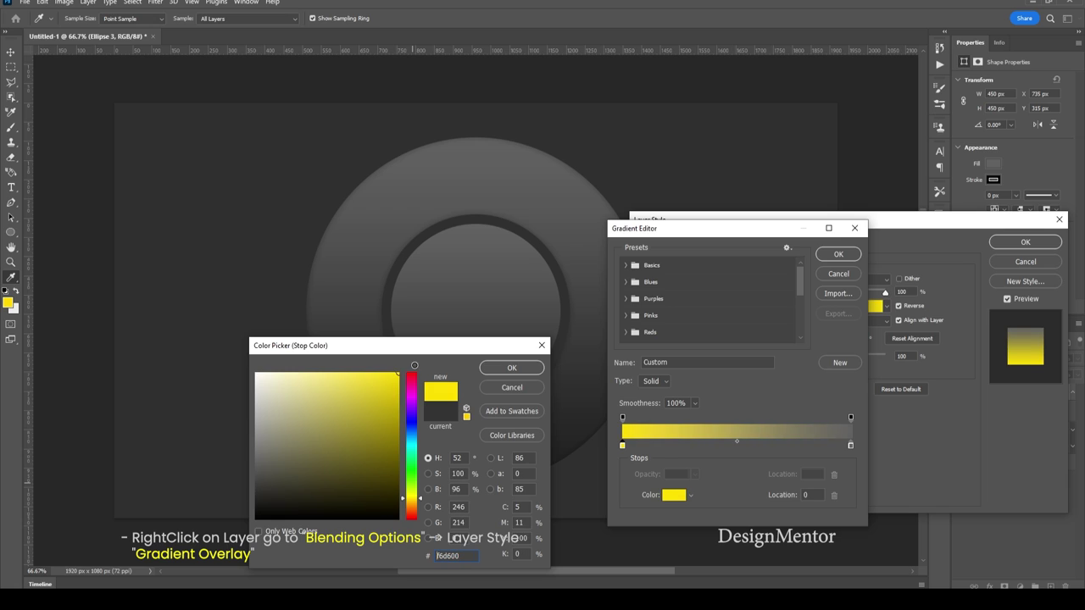
pyautogui.click(510, 368)
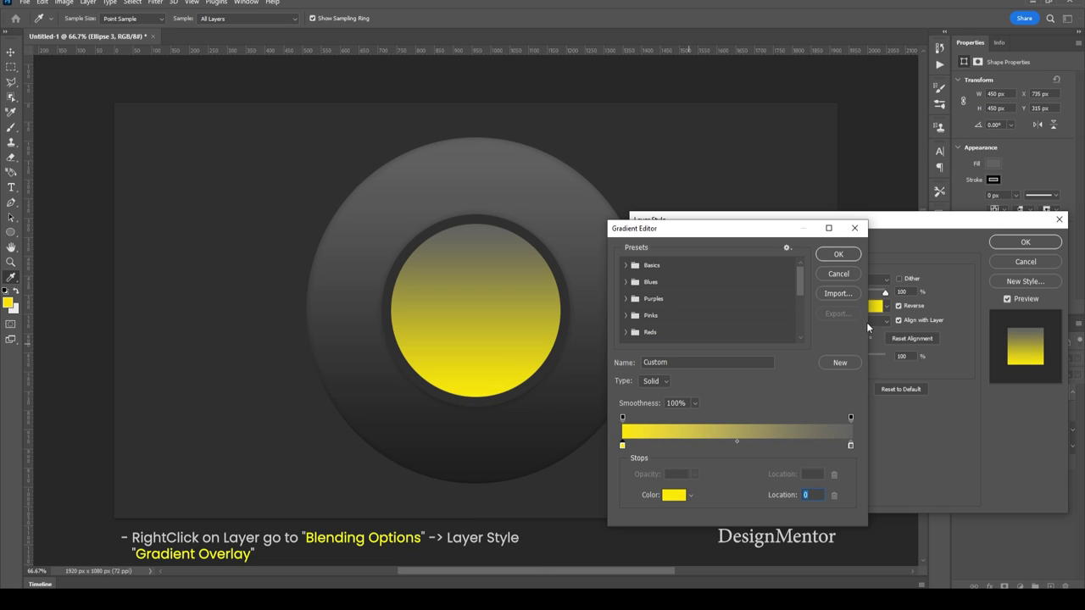
# Make the gradient's end stop bright yellow and turn off Reverse.
pyautogui.click(849, 445)
pyautogui.click(674, 495)
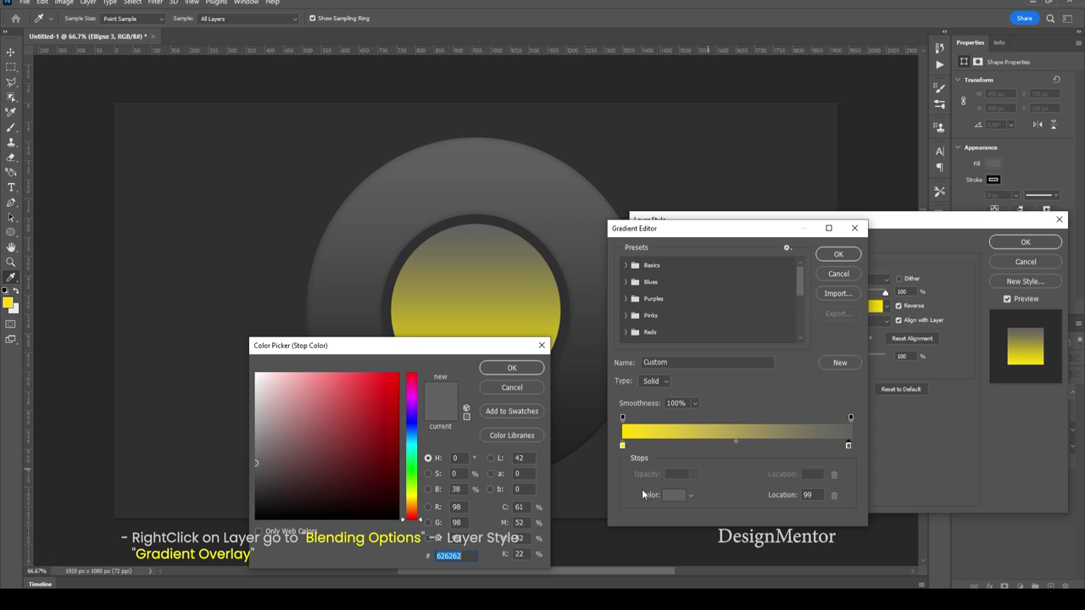
pyautogui.click(413, 499)
pyautogui.click(399, 392)
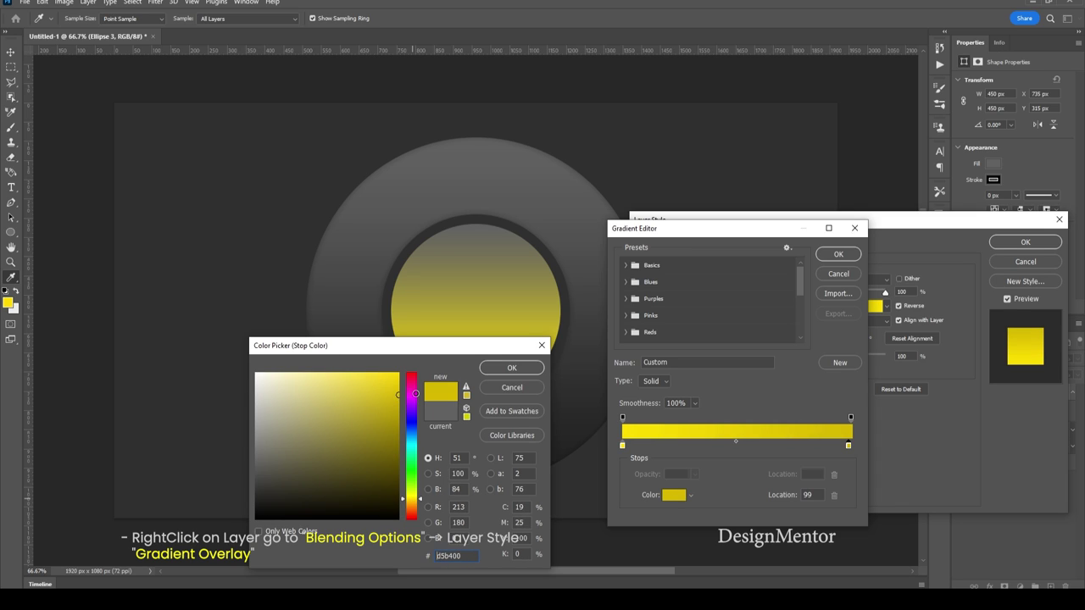
pyautogui.click(512, 368)
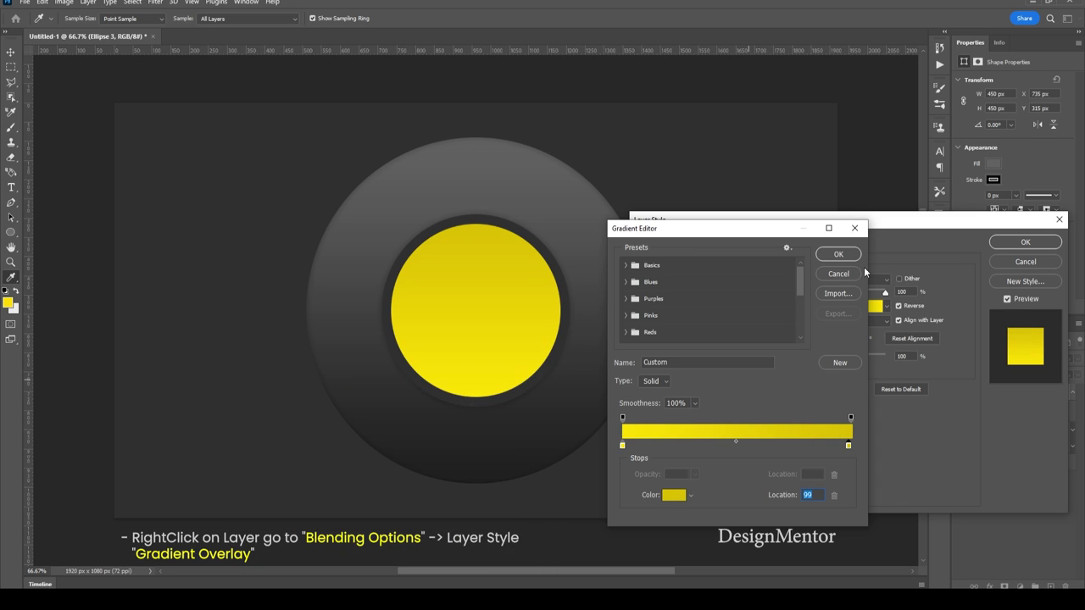
pyautogui.click(840, 255)
pyautogui.click(899, 306)
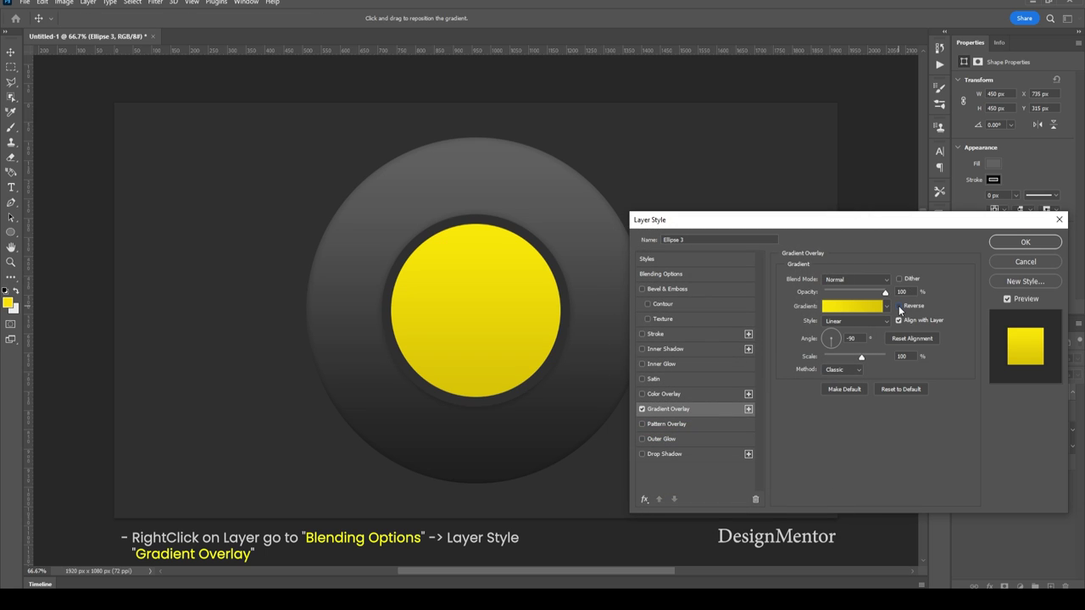
# Apply the gradient overlay and set the yellow circle to 50% opacity.
pyautogui.click(1026, 245)
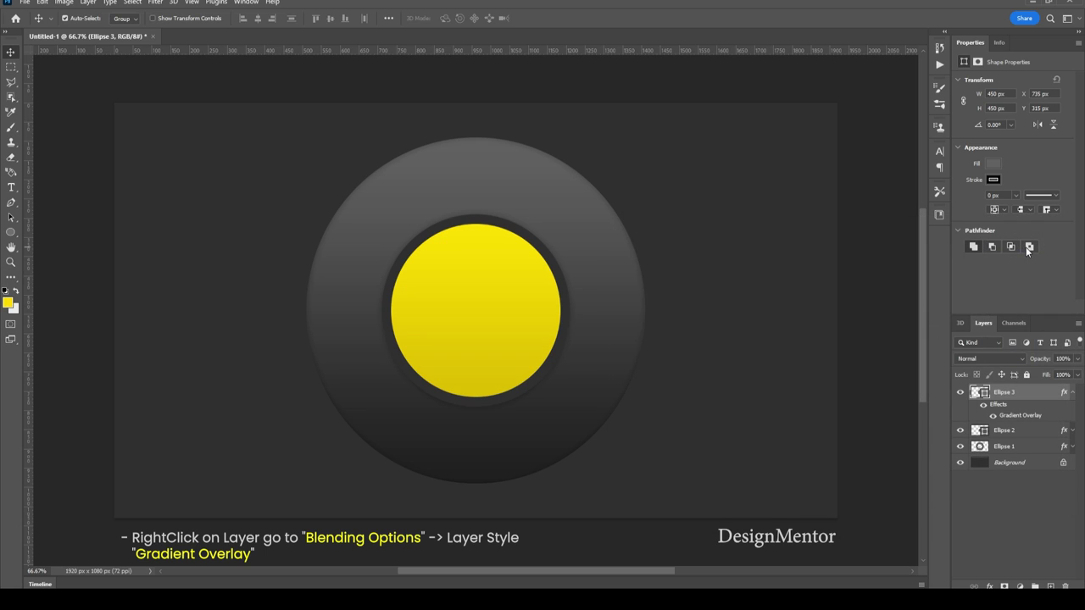
pyautogui.press('5')
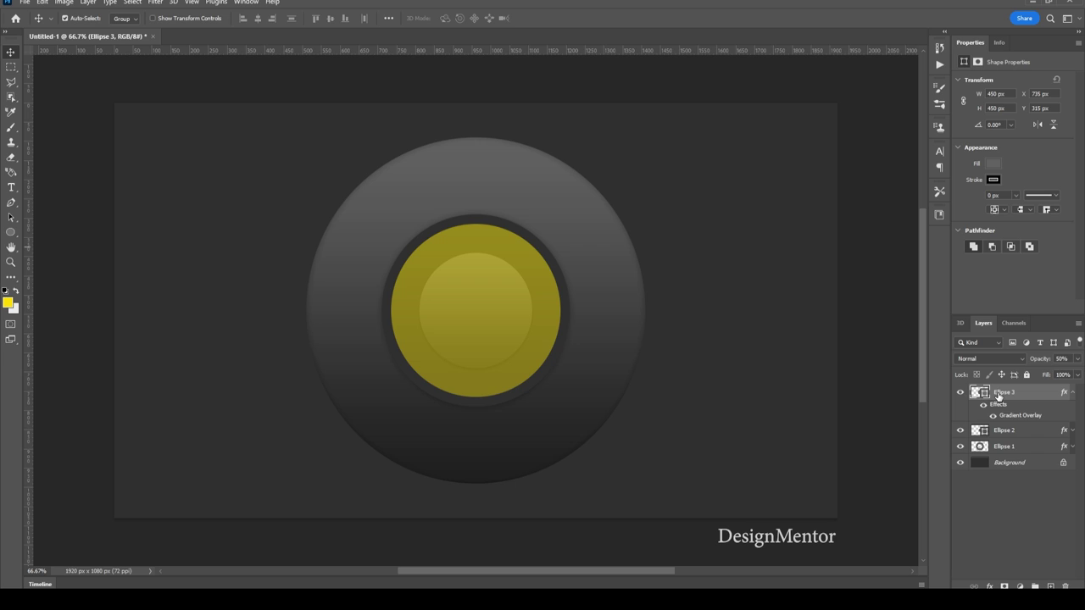
pyautogui.click(1071, 394)
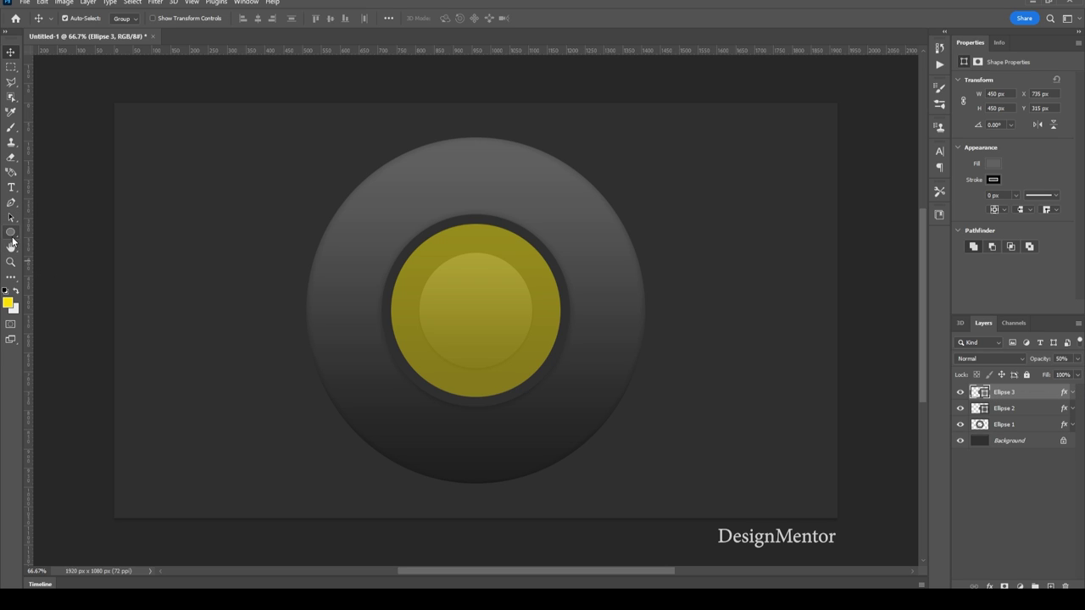
# Create a 350 × 350 px circle with the Ellipse Tool.
pyautogui.click(11, 234)
pyautogui.rightClick(13, 241)
pyautogui.click(64, 245)
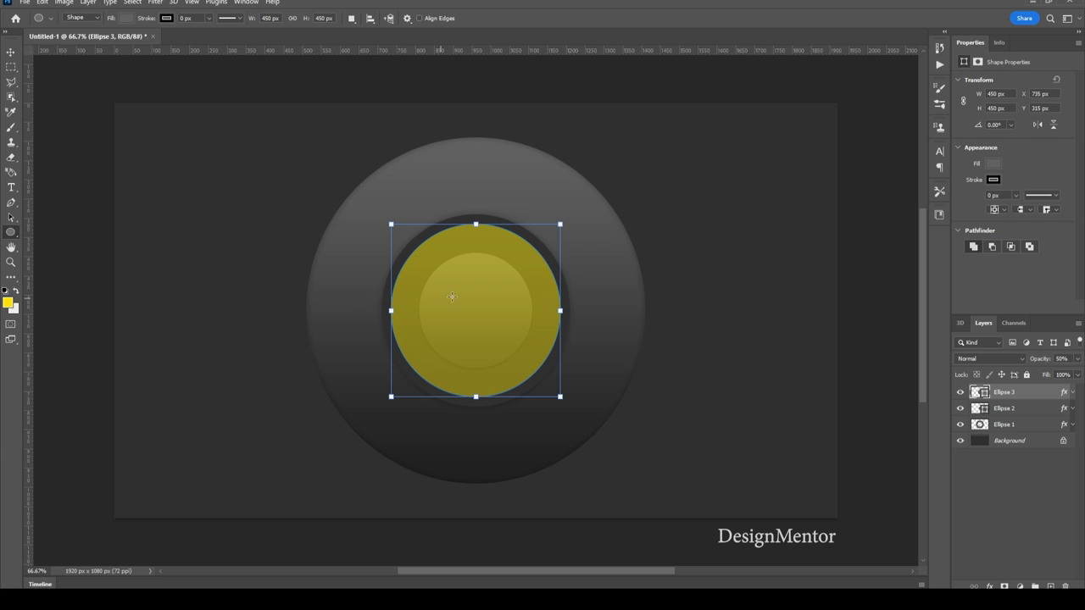
pyautogui.click(457, 297)
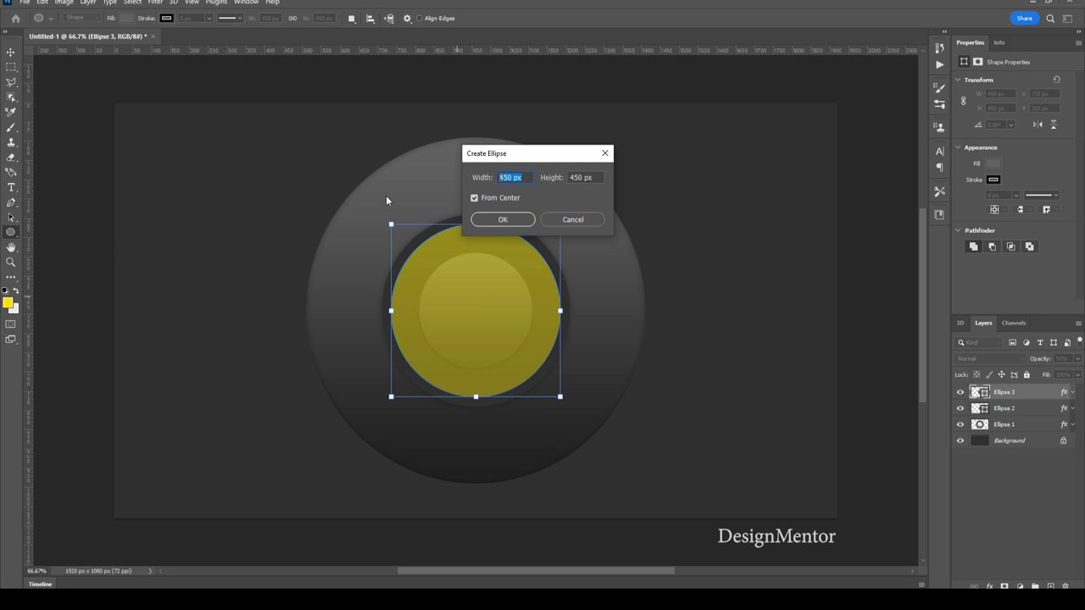
pyautogui.write('350')
pyautogui.press('Tab')
pyautogui.write('350')
pyautogui.press('Return')
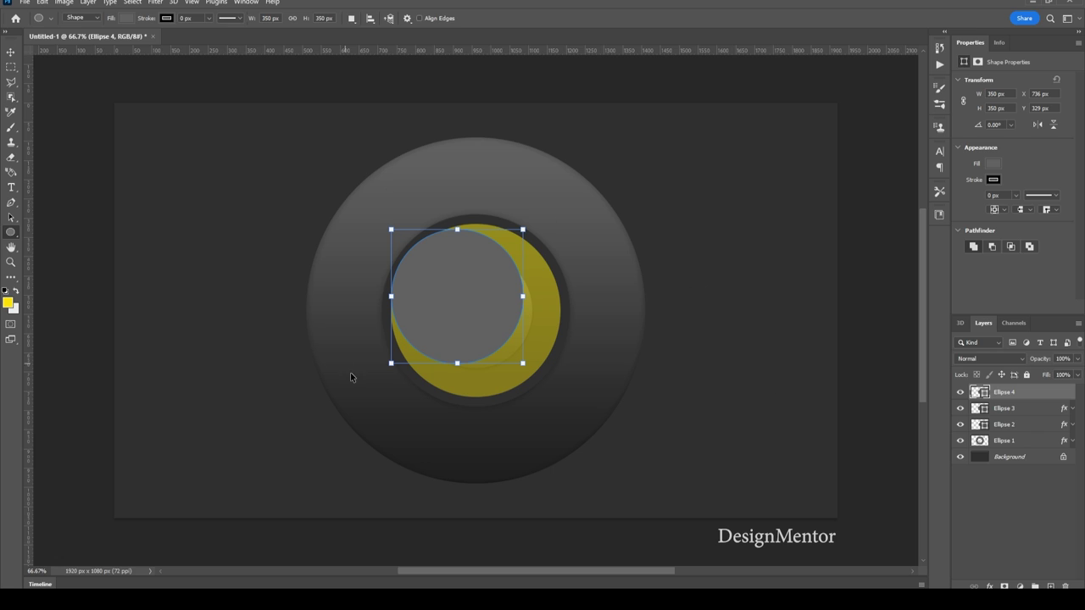
# Centre the 350 px circle horizontally and vertically on the canvas, then deselect.
pyautogui.hotkey('ctrl', 'a')
pyautogui.click(11, 53)
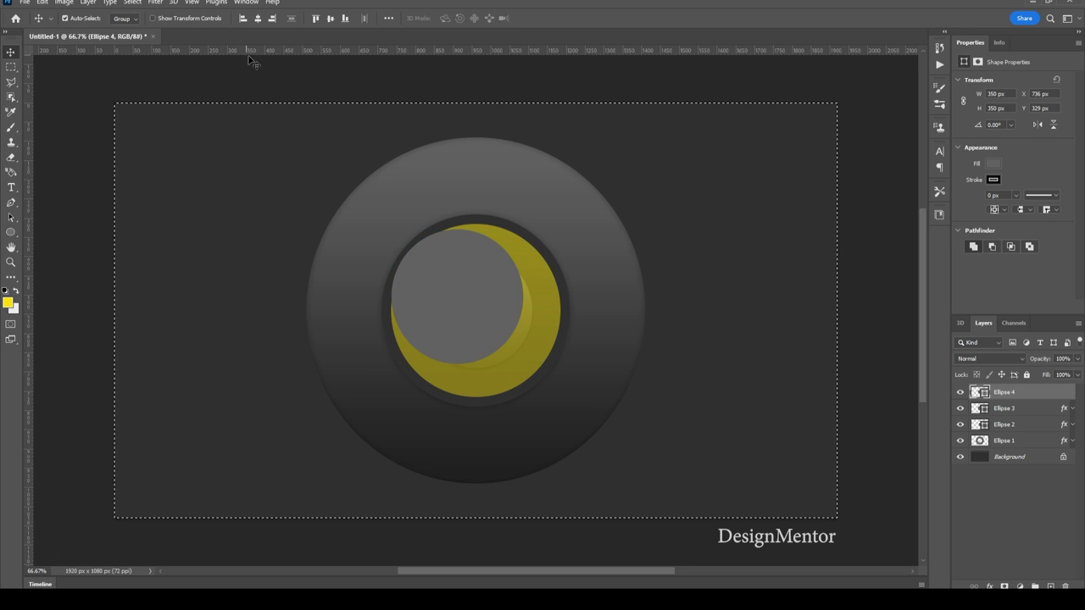
pyautogui.click(260, 22)
pyautogui.click(330, 22)
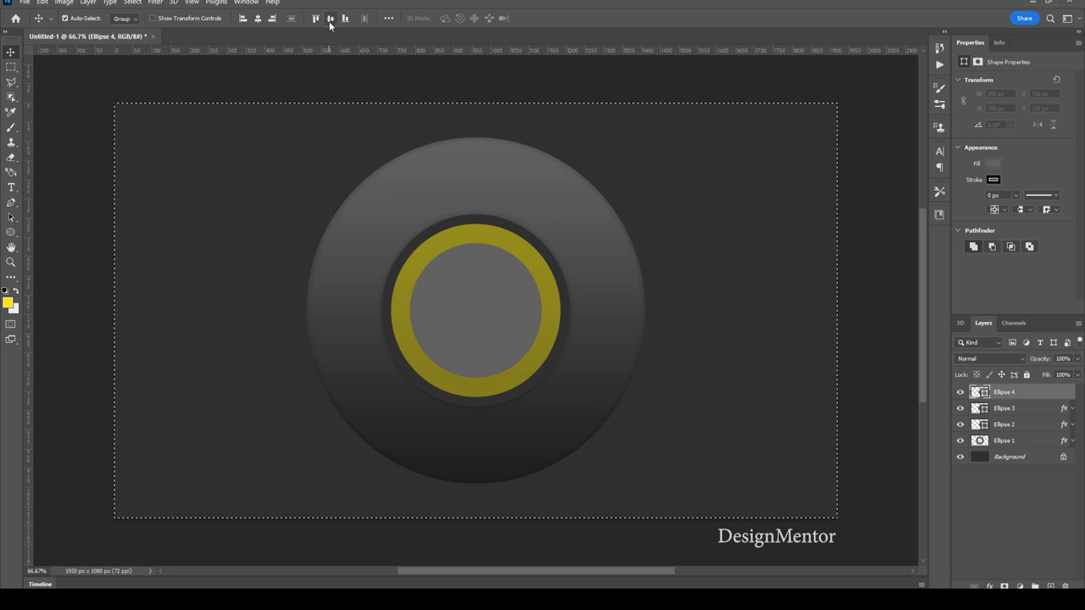
pyautogui.hotkey('ctrl', 'd')
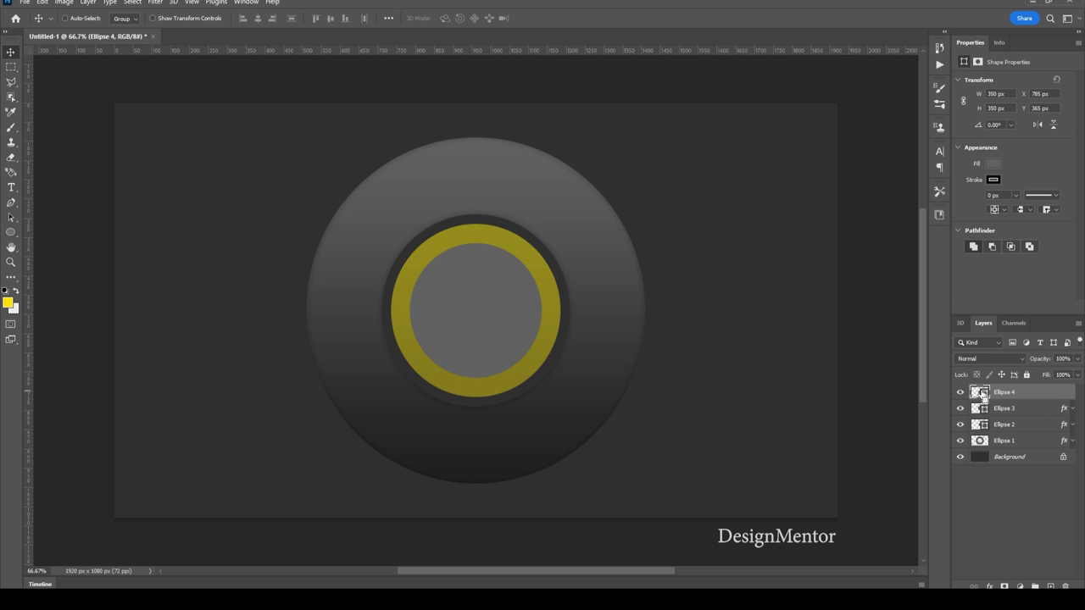
# Cut Ellipse 4's outline out of rasterized Ellipse 3, then delete Ellipse 4.
pyautogui.keyDown('ctrl'); pyautogui.click(980, 394); pyautogui.keyUp('ctrl')
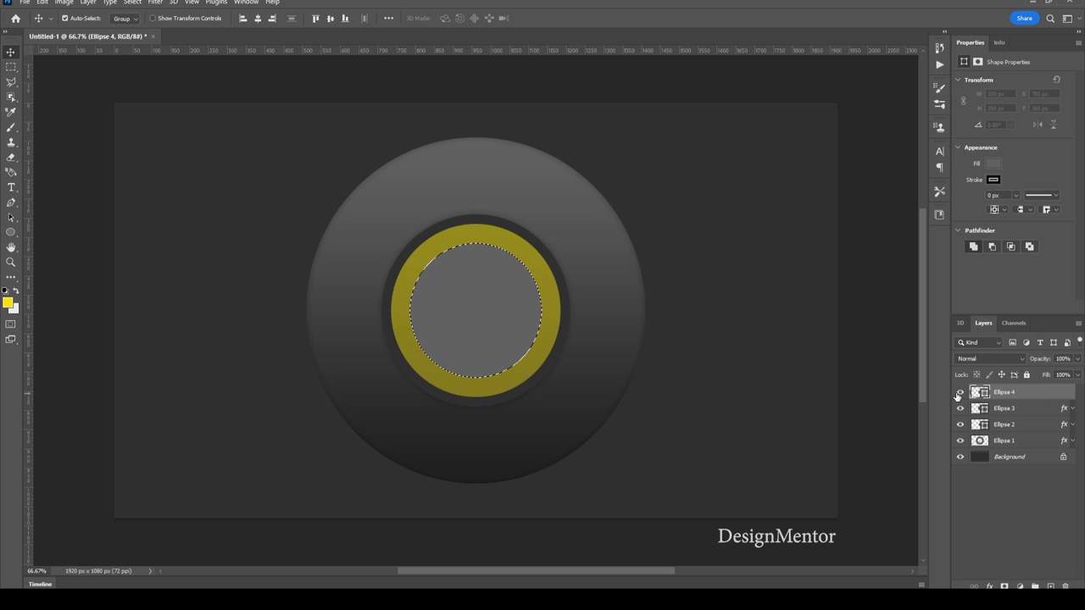
pyautogui.rightClick(1027, 412)
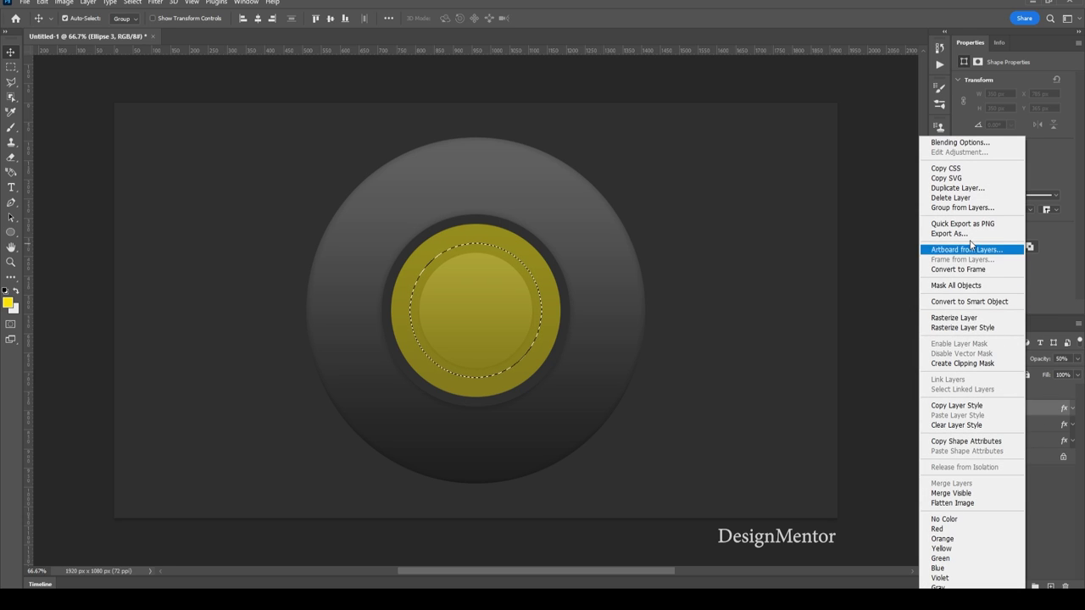
pyautogui.click(973, 318)
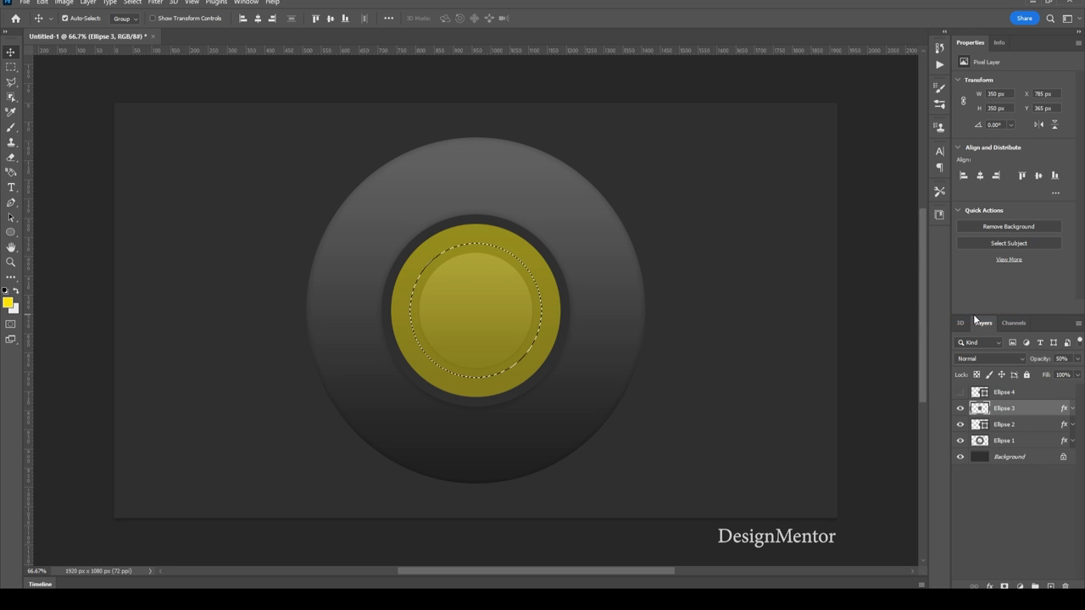
pyautogui.press('Delete')
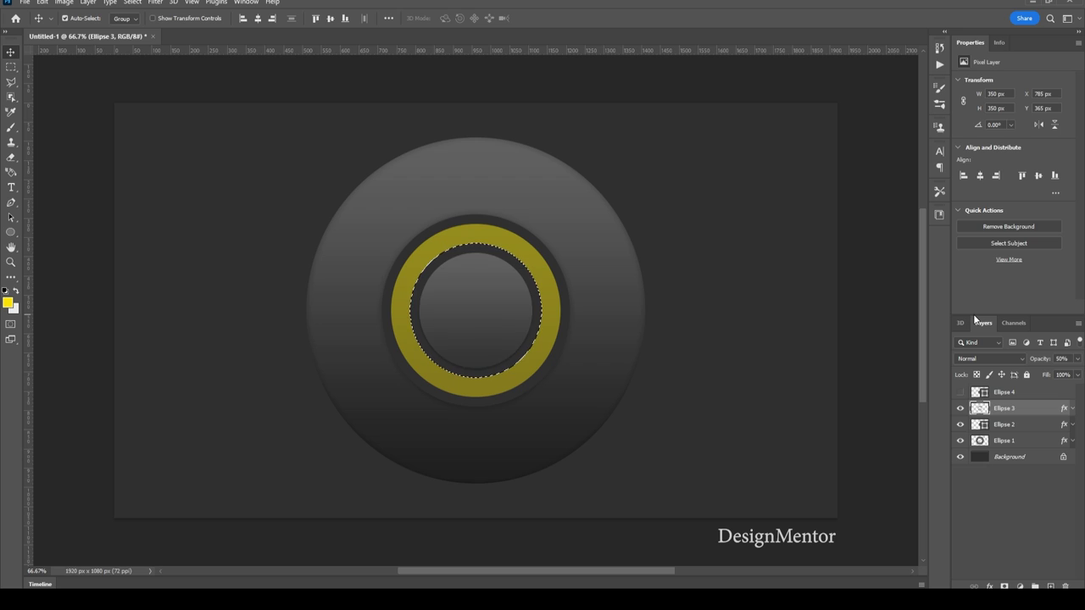
pyautogui.hotkey('ctrl', 'd')
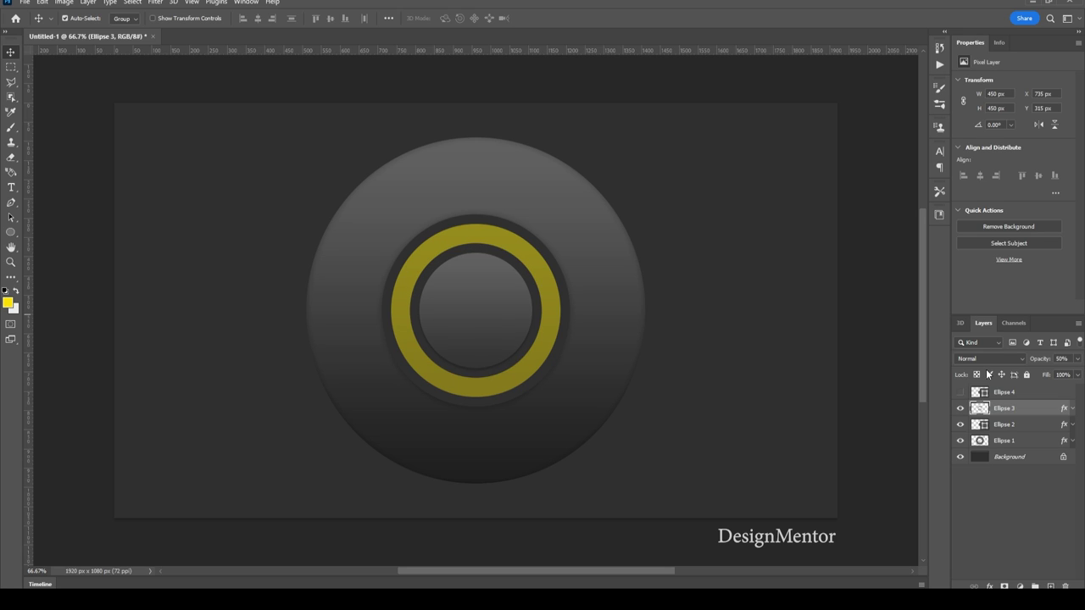
pyautogui.moveTo(1022, 393)
pyautogui.mouseDown()
pyautogui.moveTo(1065, 485)
pyautogui.moveTo(1066, 587)
pyautogui.mouseUp()
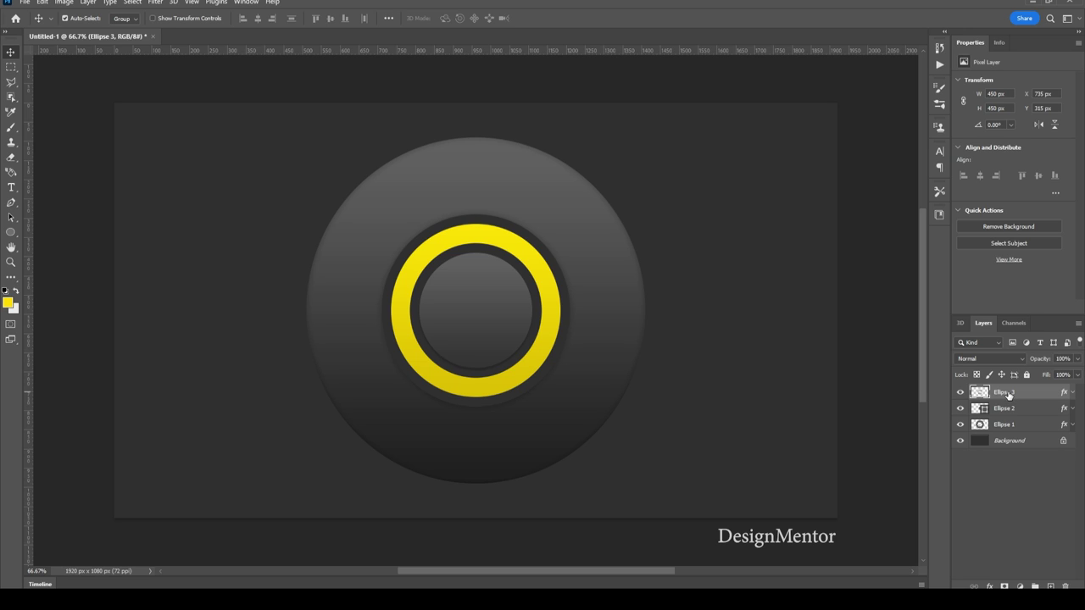
# Show centre guides and delete the ring's upper-left quarter using a rectangular selection.
pyautogui.rightClick(1009, 395)
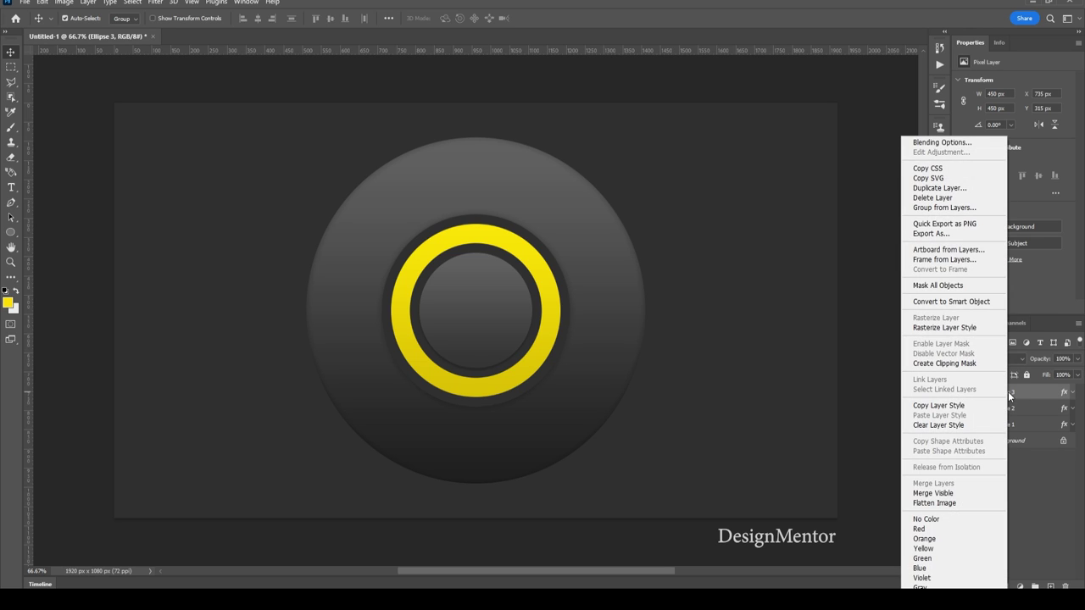
pyautogui.press('Escape')
pyautogui.hotkey('ctrl', ';')
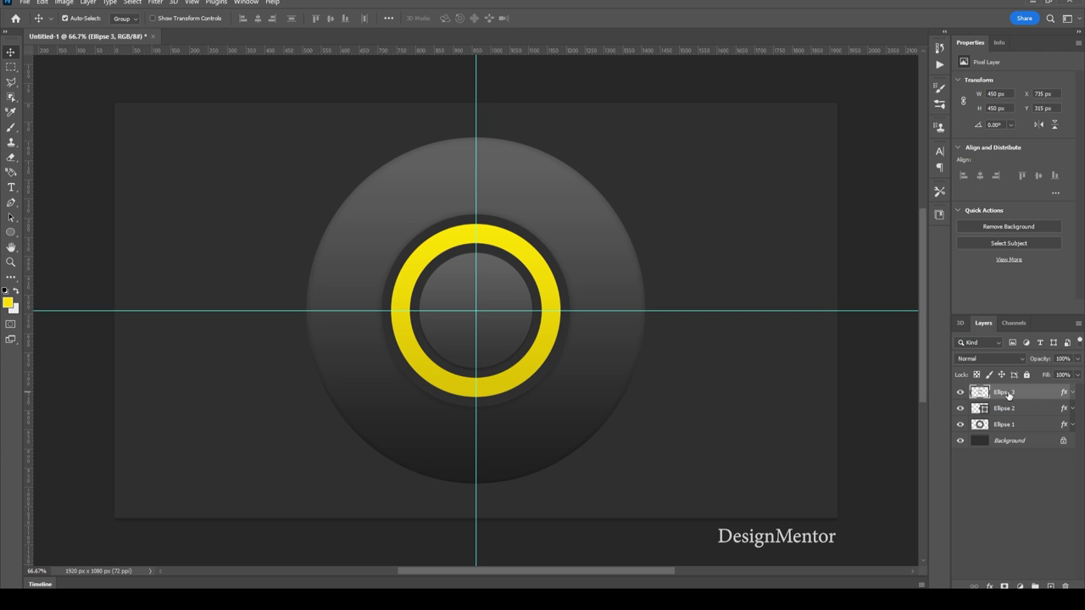
pyautogui.click(11, 67)
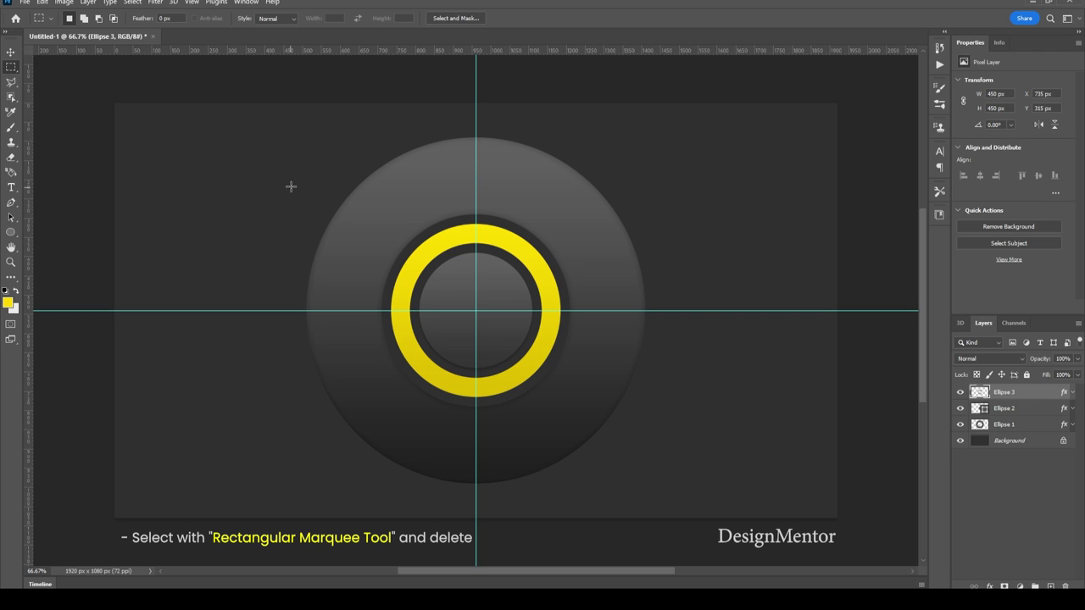
pyautogui.moveTo(291, 187); pyautogui.dragTo(474, 311)
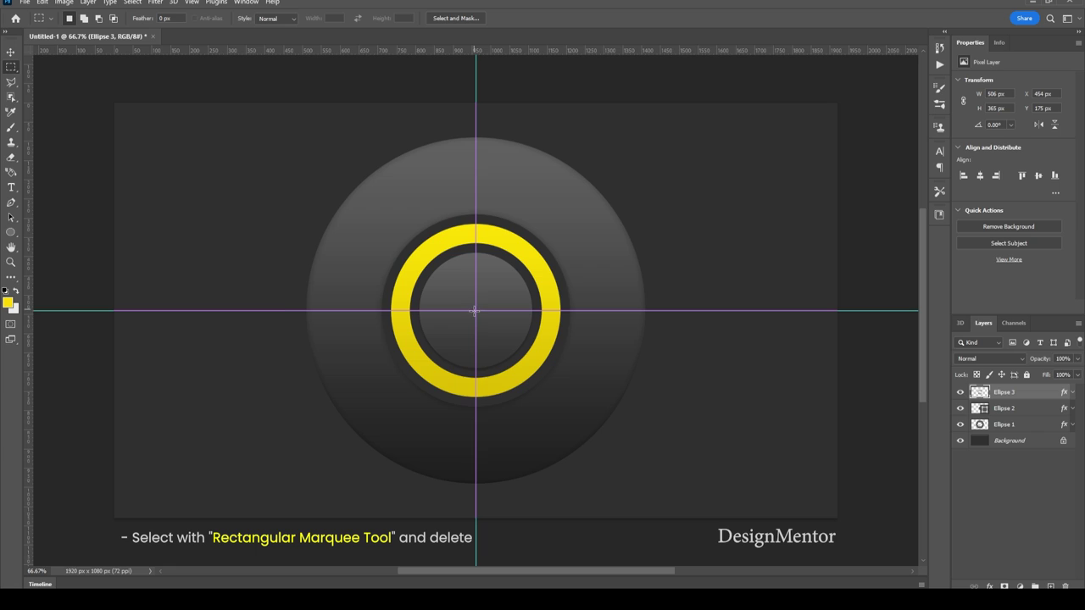
pyautogui.press('Delete')
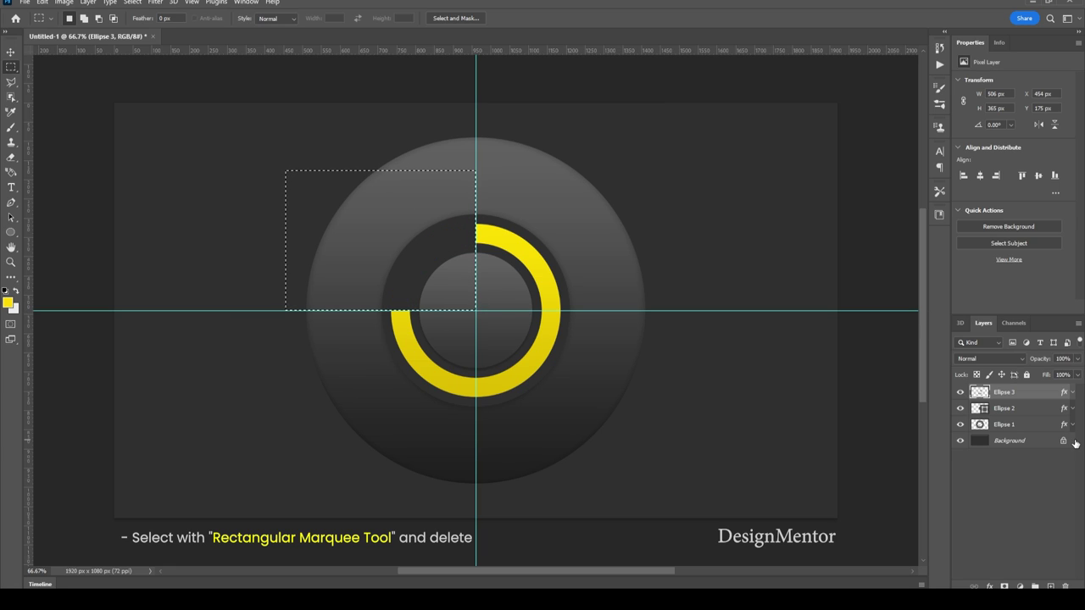
pyautogui.hotkey('ctrl', 'd')
# Delete a lower-left wedge of the ring with the Polygonal Lasso, then hide guides.
pyautogui.press('l')
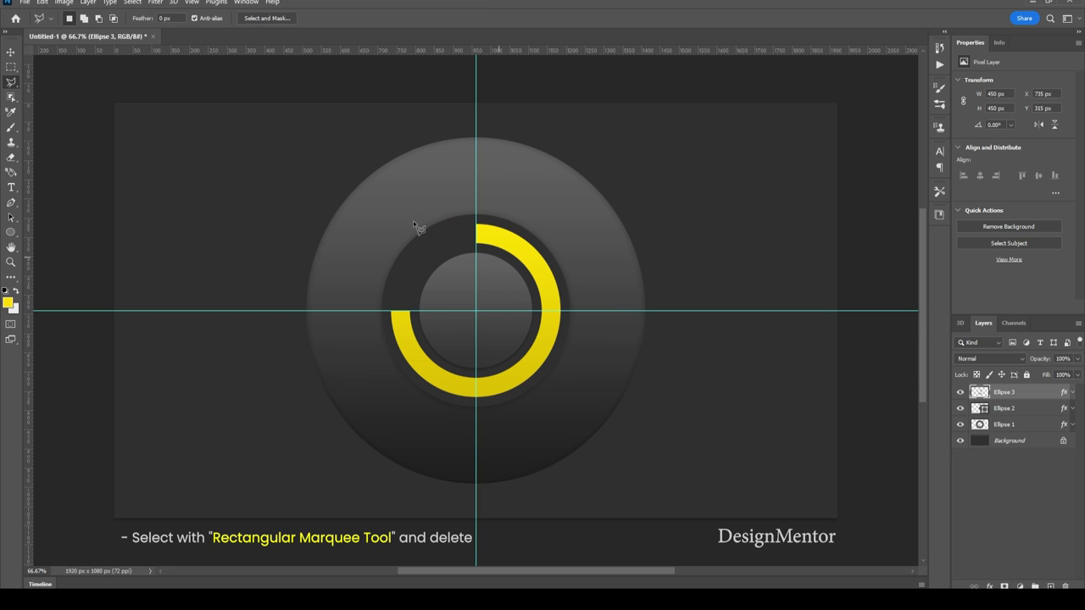
pyautogui.click(378, 207)
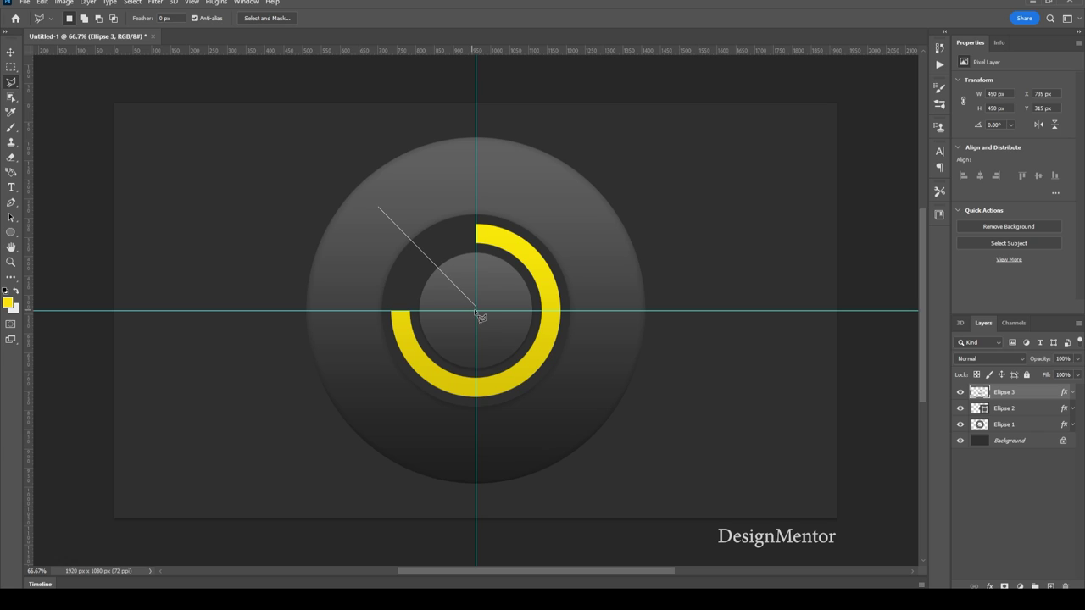
pyautogui.click(476, 311)
pyautogui.click(337, 291)
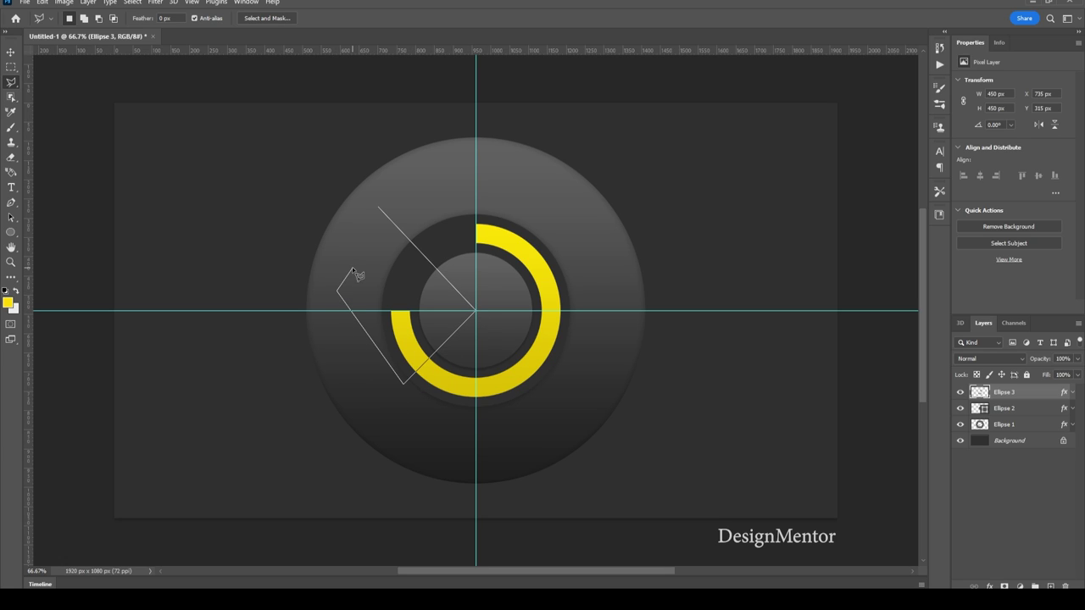
pyautogui.click(378, 209)
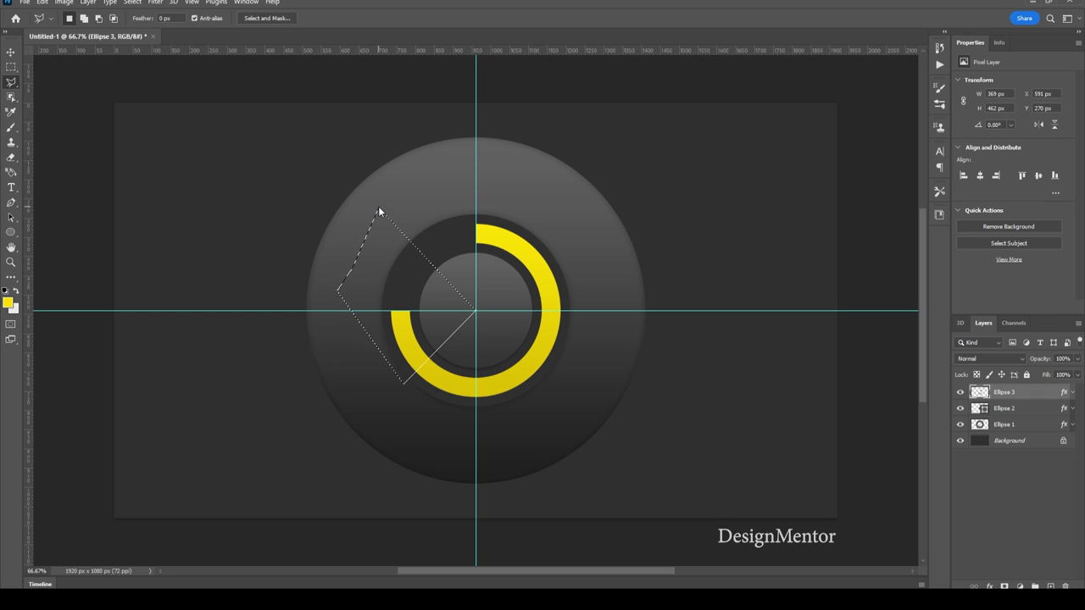
pyautogui.press('Delete')
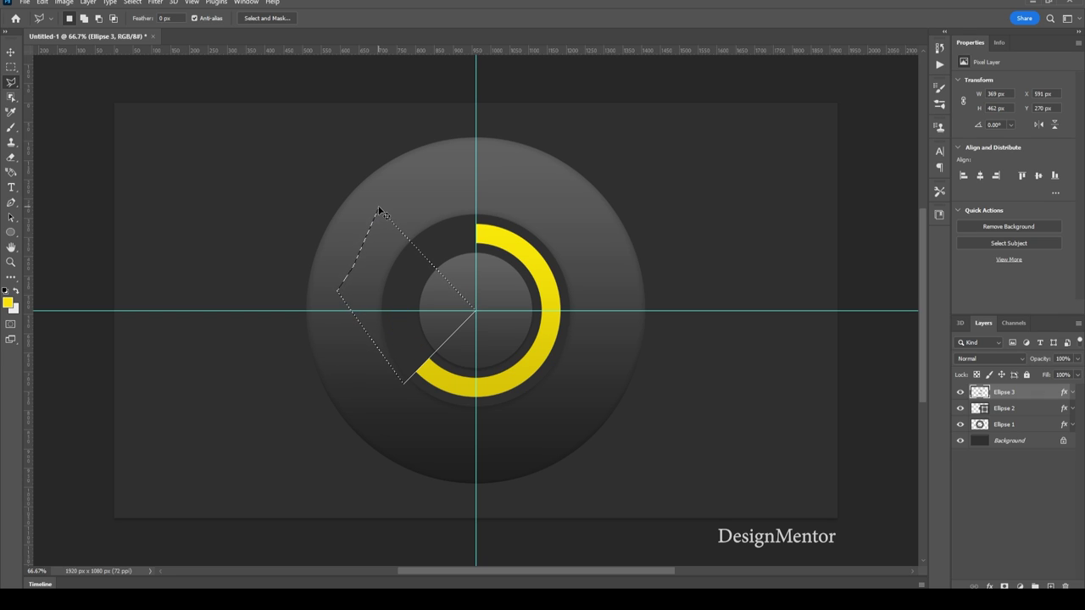
pyautogui.hotkey('ctrl', 'd')
pyautogui.hotkey('ctrl', ';')
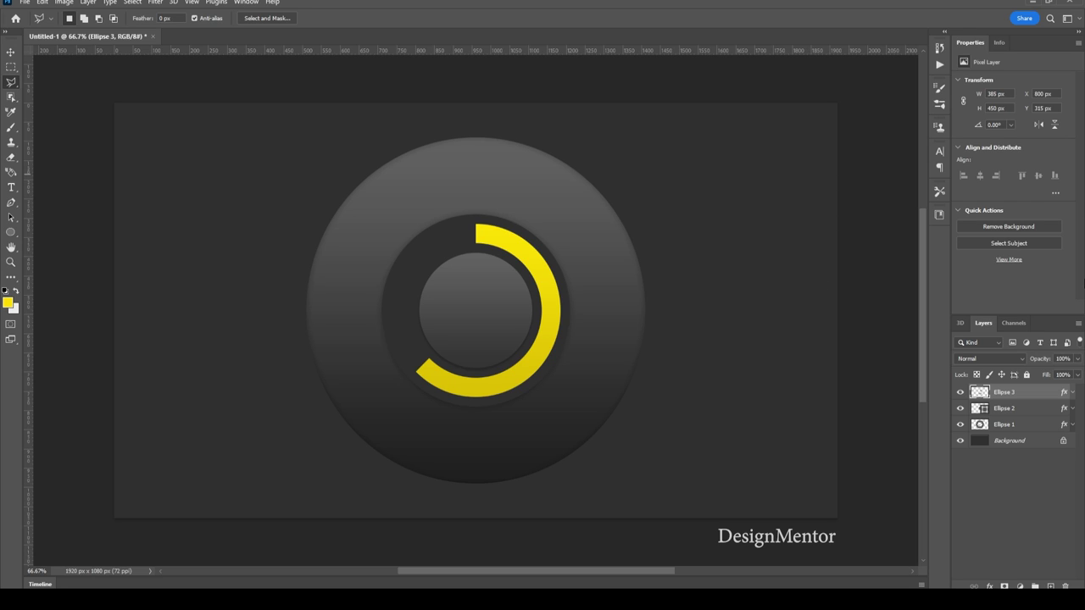
# Type '62' as a text label in the ring's centre and commit it.
pyautogui.click(11, 187)
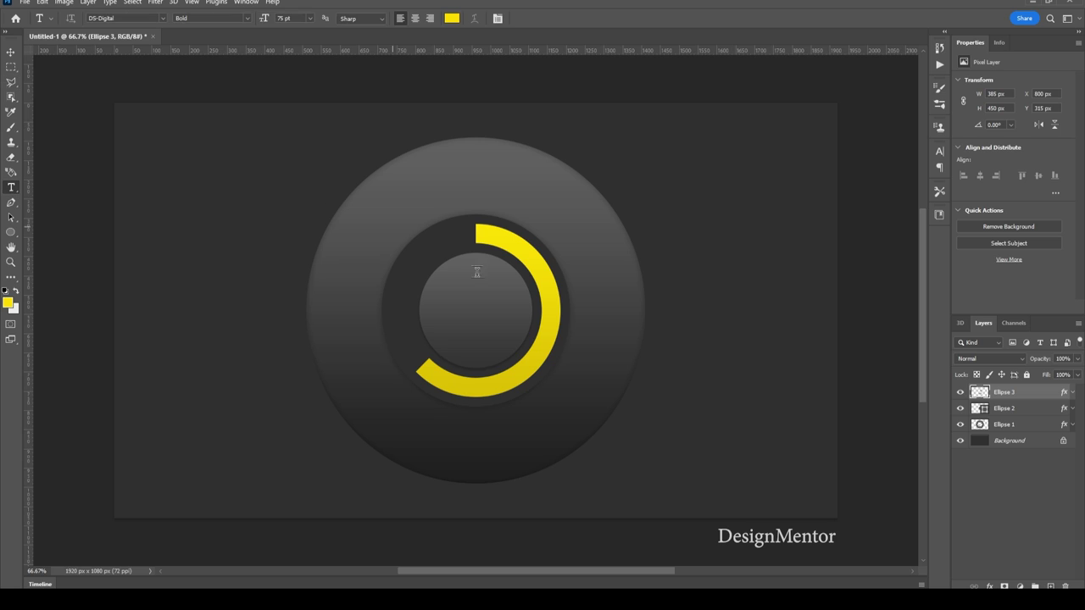
pyautogui.click(466, 310)
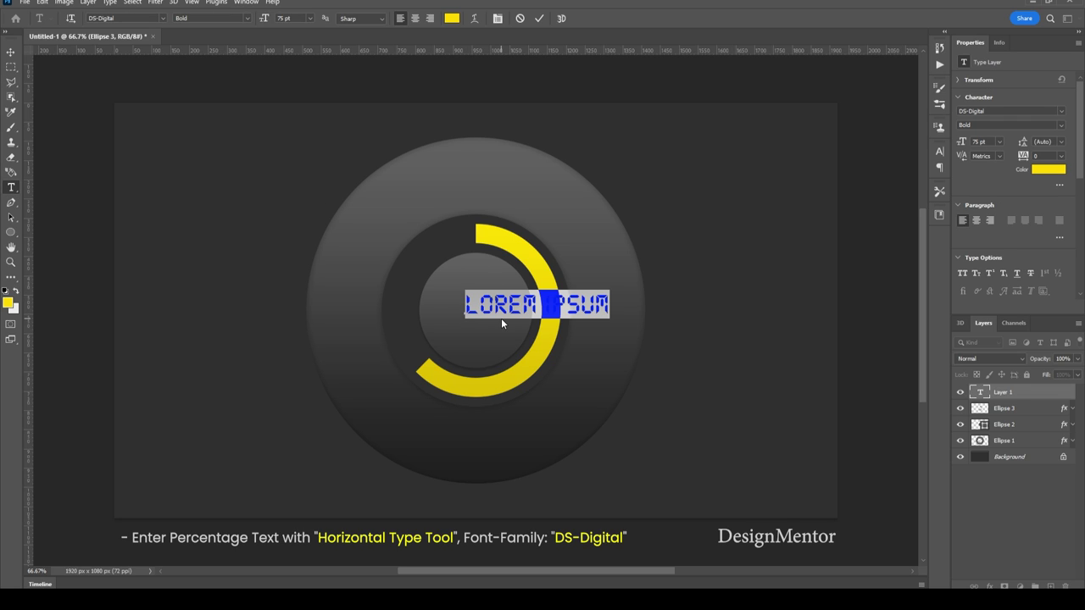
pyautogui.write('62')
pyautogui.hotkey('ctrl', 'a')
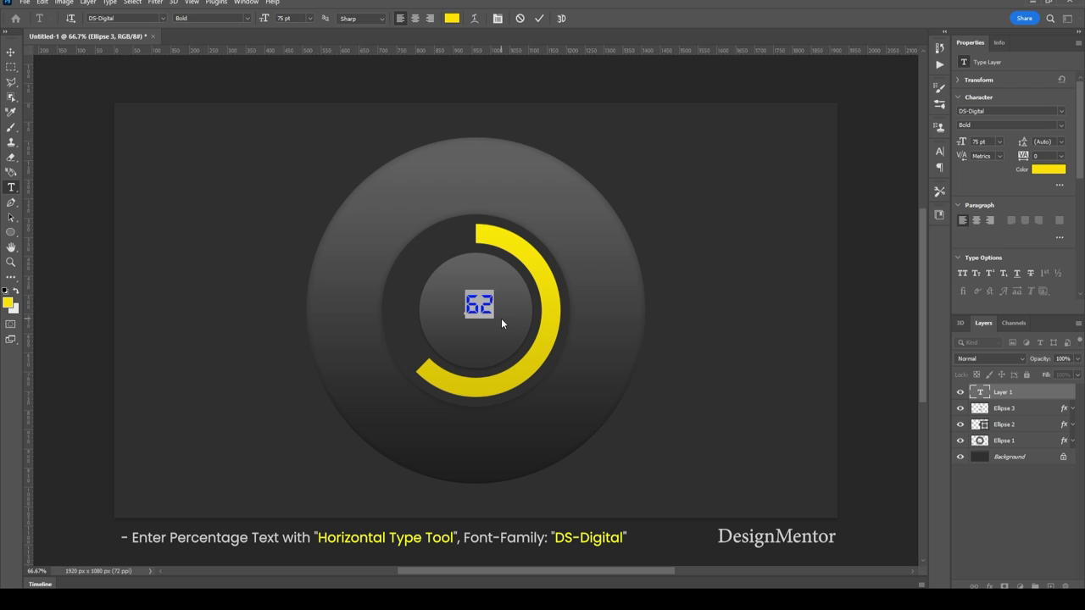
pyautogui.click(540, 18)
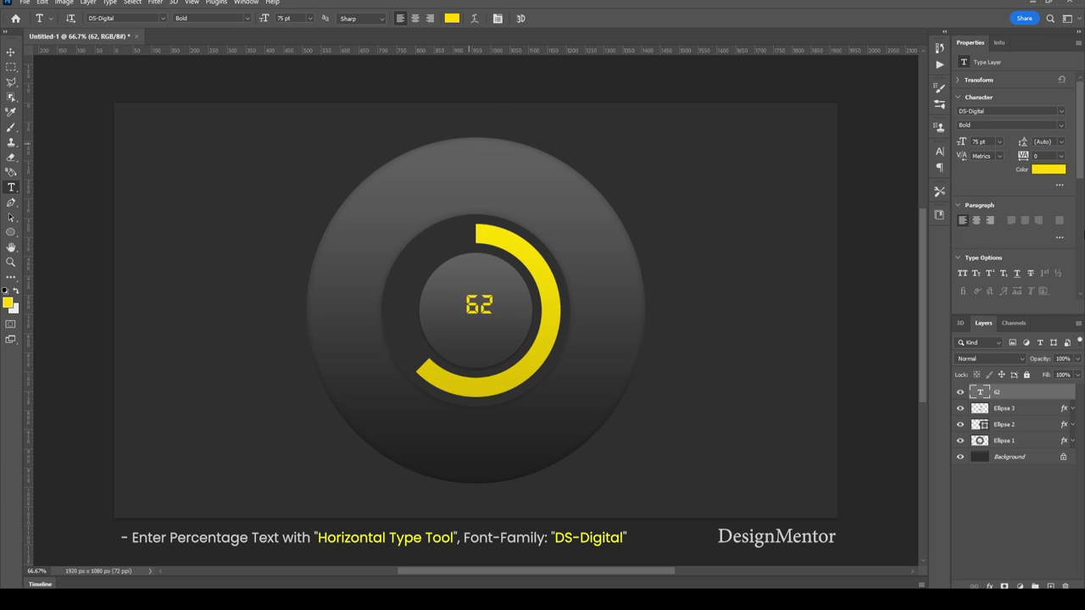
# Add a near-white Color Overlay layer style to the 62 text layer.
pyautogui.rightClick(1015, 392)
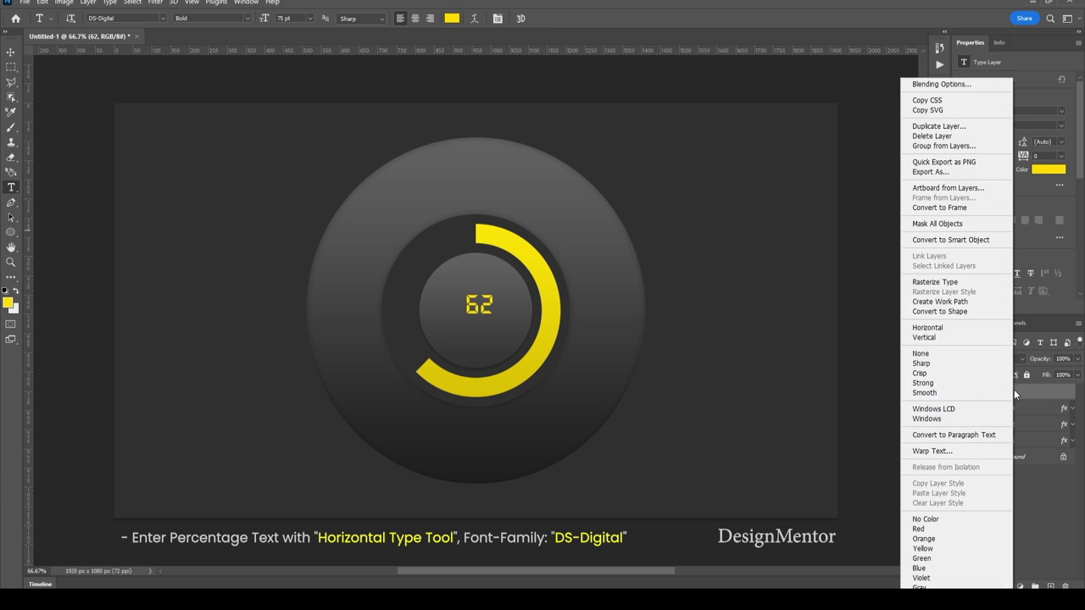
pyautogui.click(964, 85)
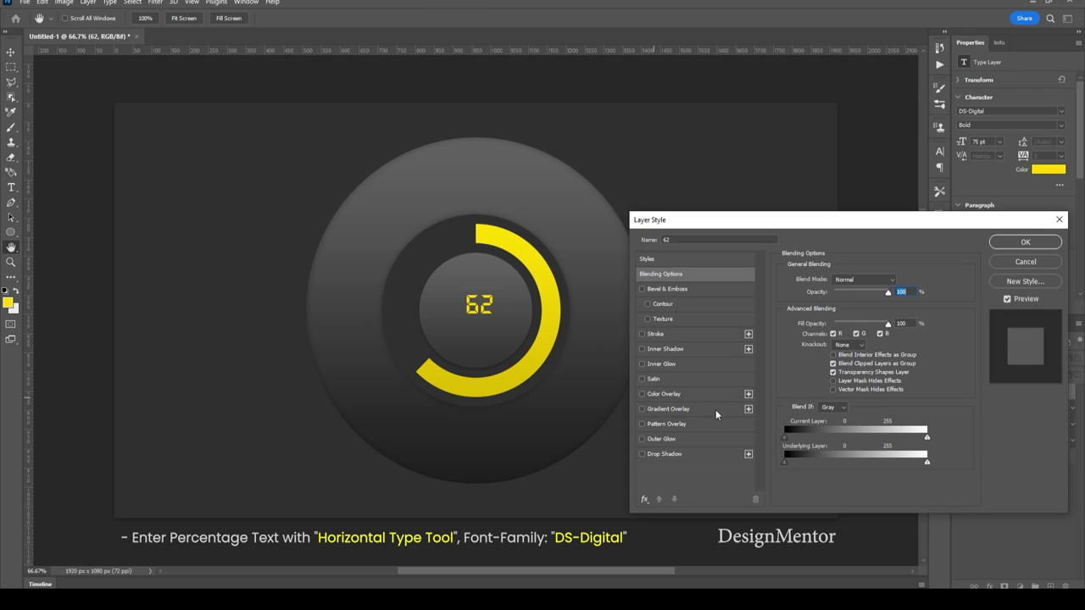
pyautogui.click(695, 394)
pyautogui.click(897, 282)
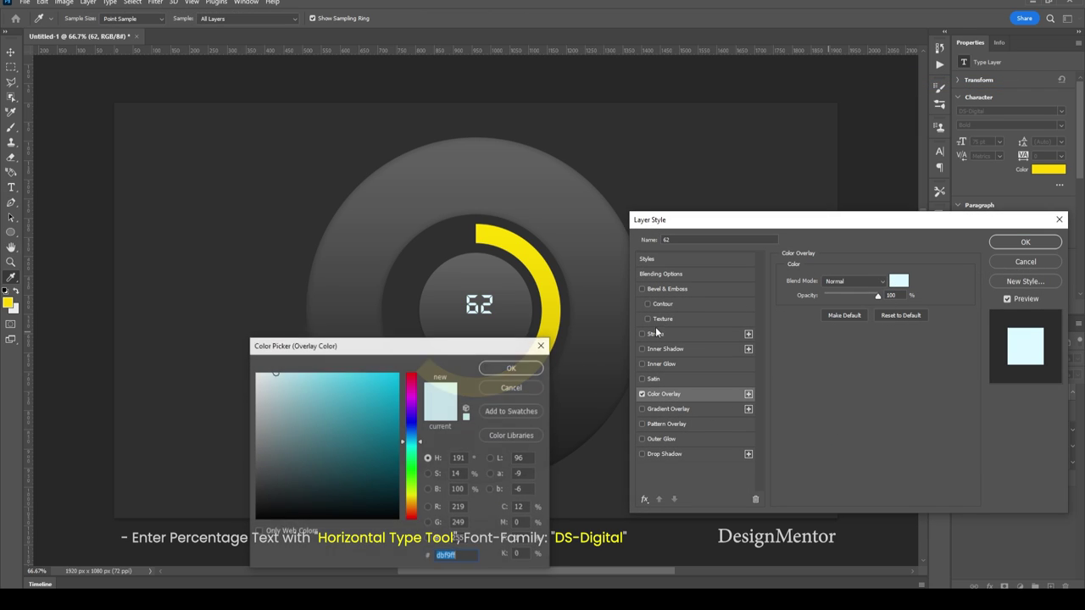
pyautogui.click(512, 368)
pyautogui.click(1025, 242)
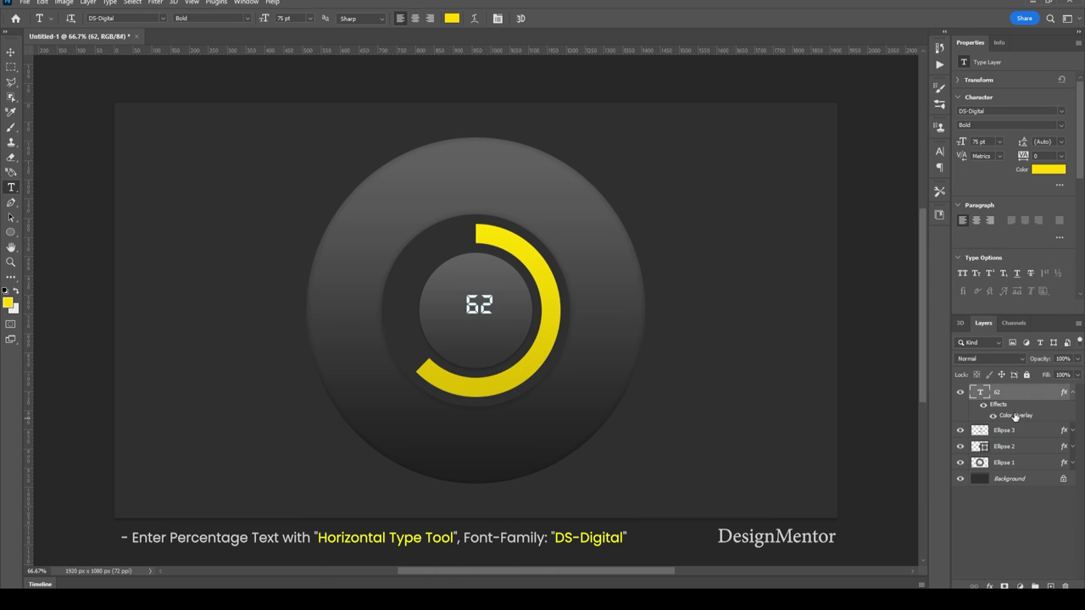
pyautogui.click(1073, 392)
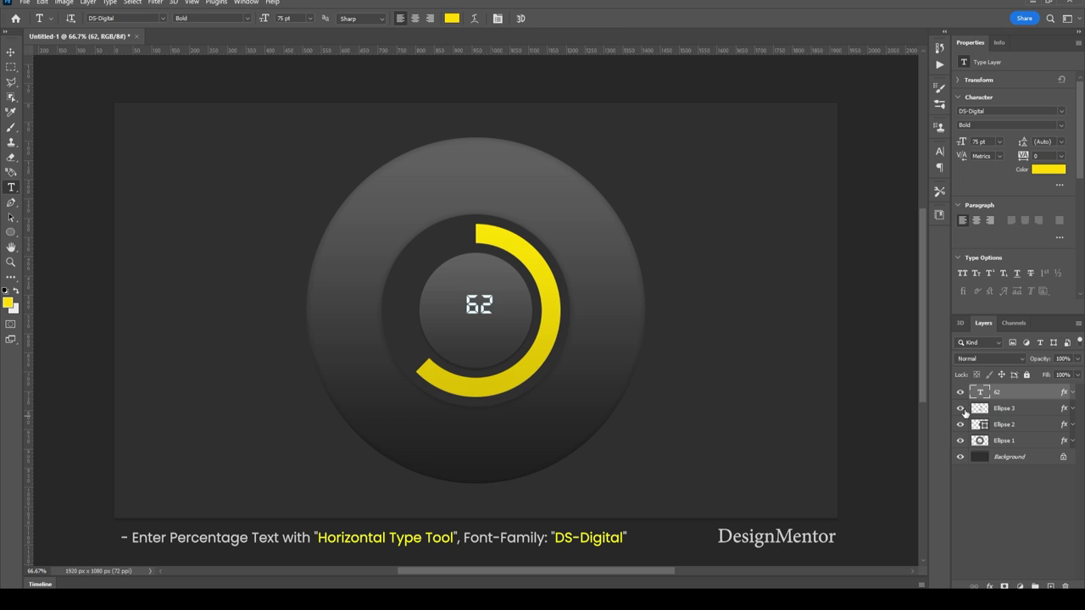
# Increase the 62 text's font size to 135 pt and commit.
pyautogui.doubleClick(980, 392)
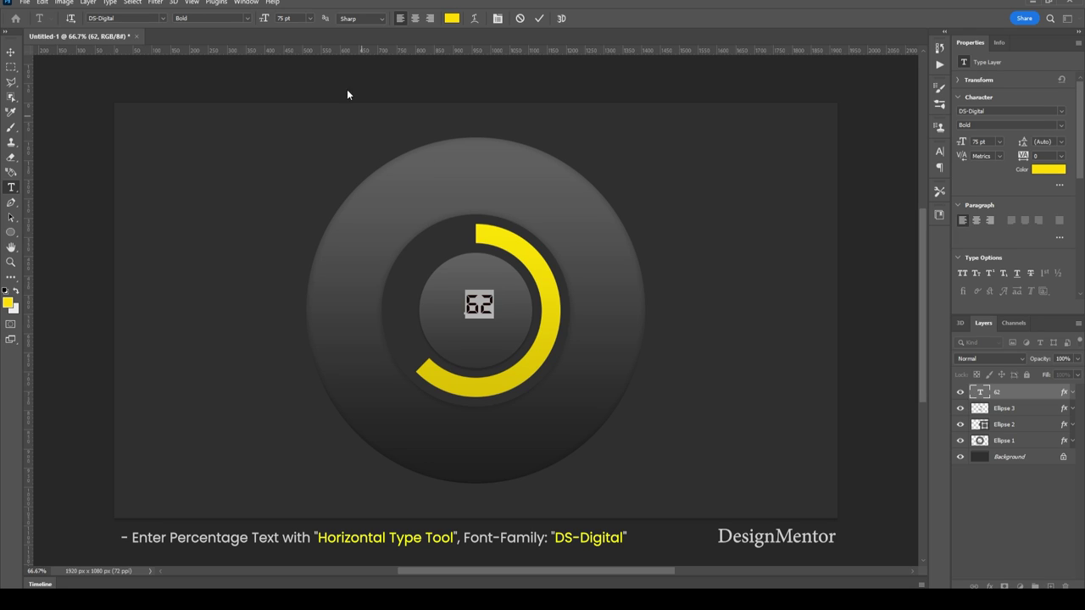
pyautogui.click(292, 18)
pyautogui.hotkey('shift', 'Up')
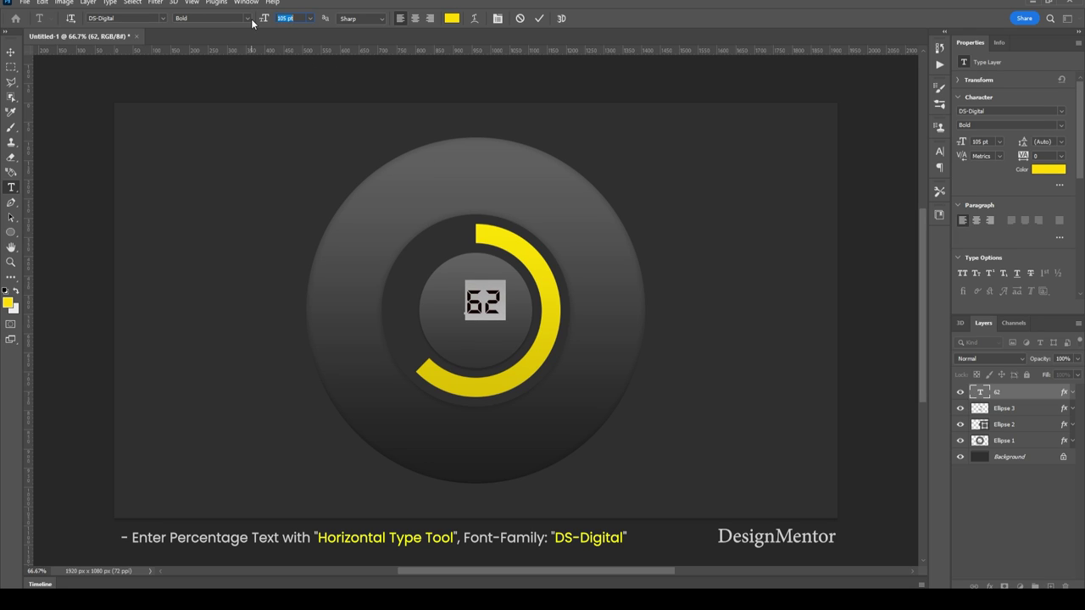
pyautogui.hotkey('shift', 'Up')
pyautogui.hotkey('shift', 'Up')
pyautogui.hotkey('shift', 'Up')
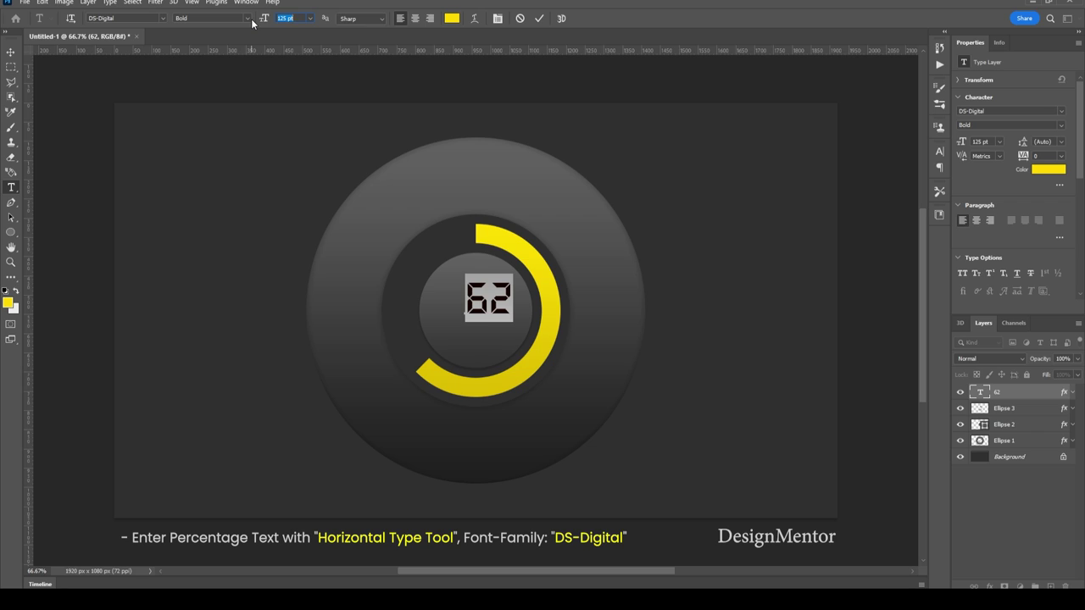
pyautogui.hotkey('shift', 'Up')
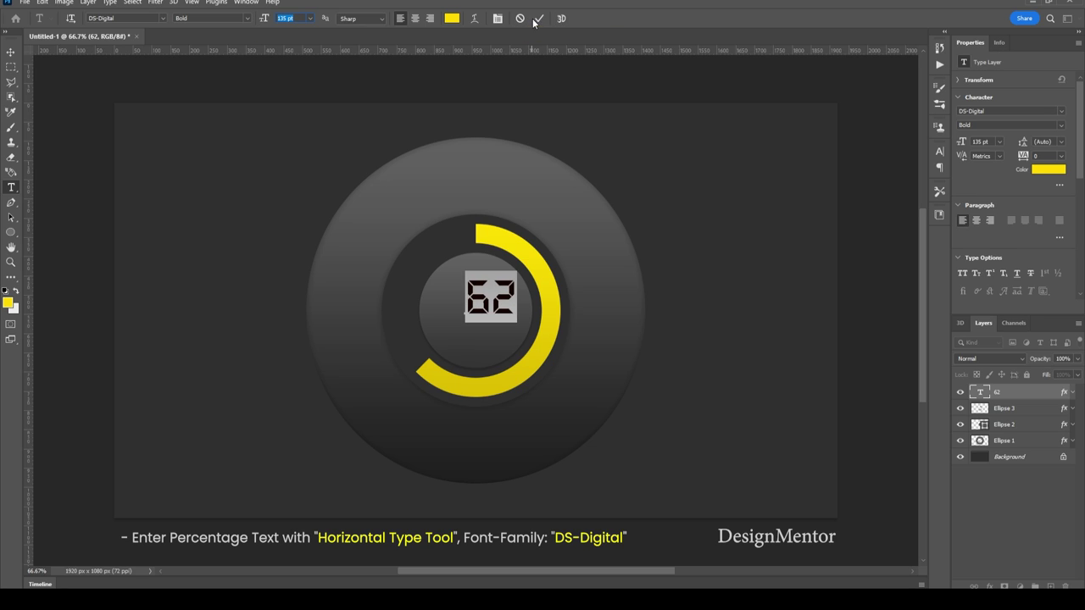
pyautogui.click(540, 18)
# Centre the 62 label horizontally and vertically on the canvas, then deselect.
pyautogui.hotkey('ctrl', 'a')
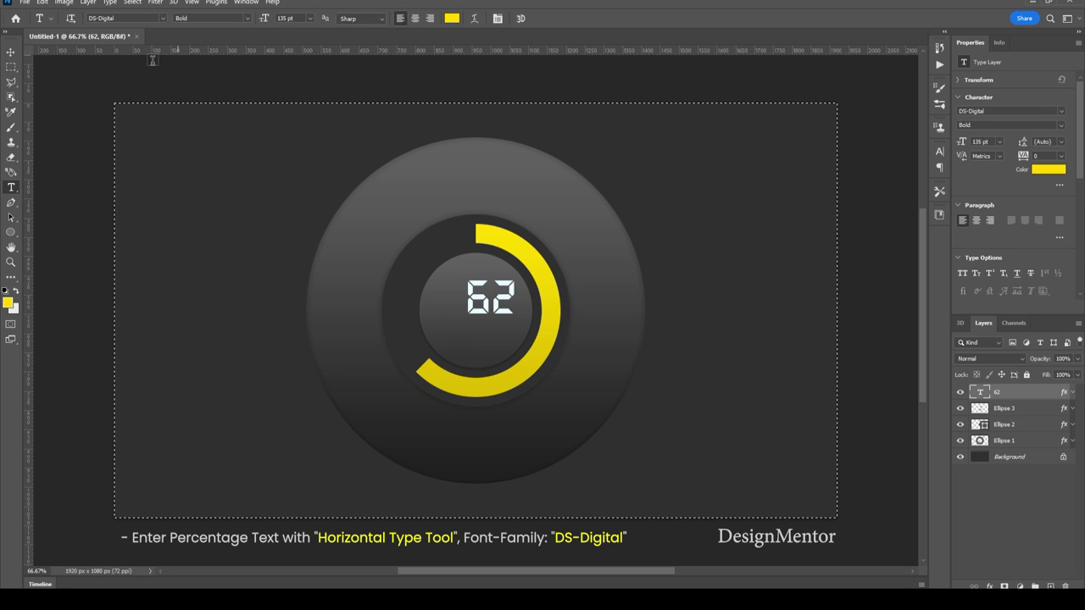
pyautogui.click(11, 53)
pyautogui.click(258, 18)
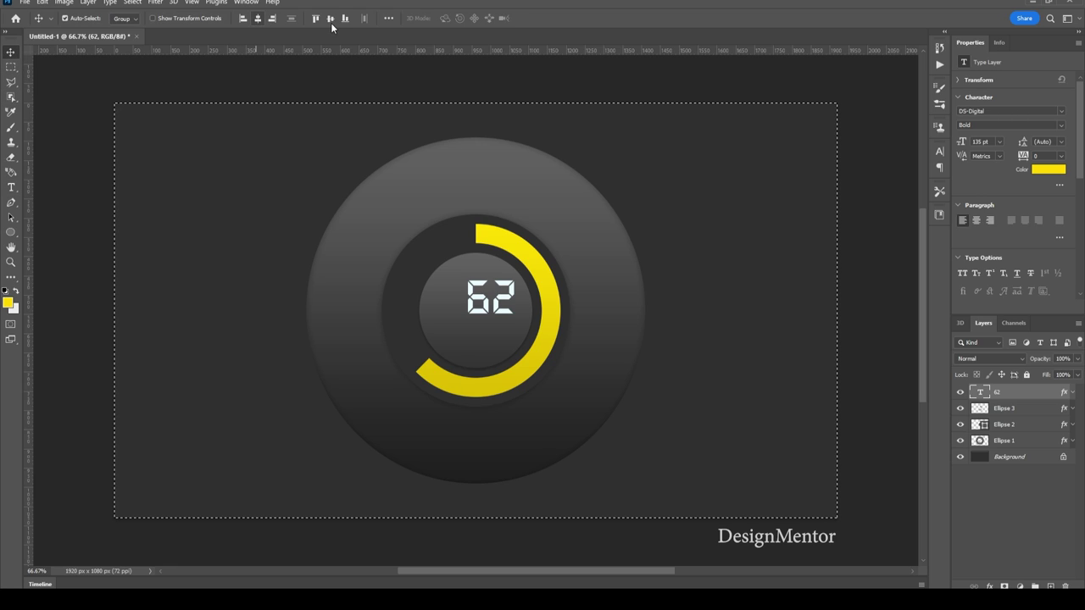
pyautogui.click(330, 18)
pyautogui.hotkey('ctrl', 'd')
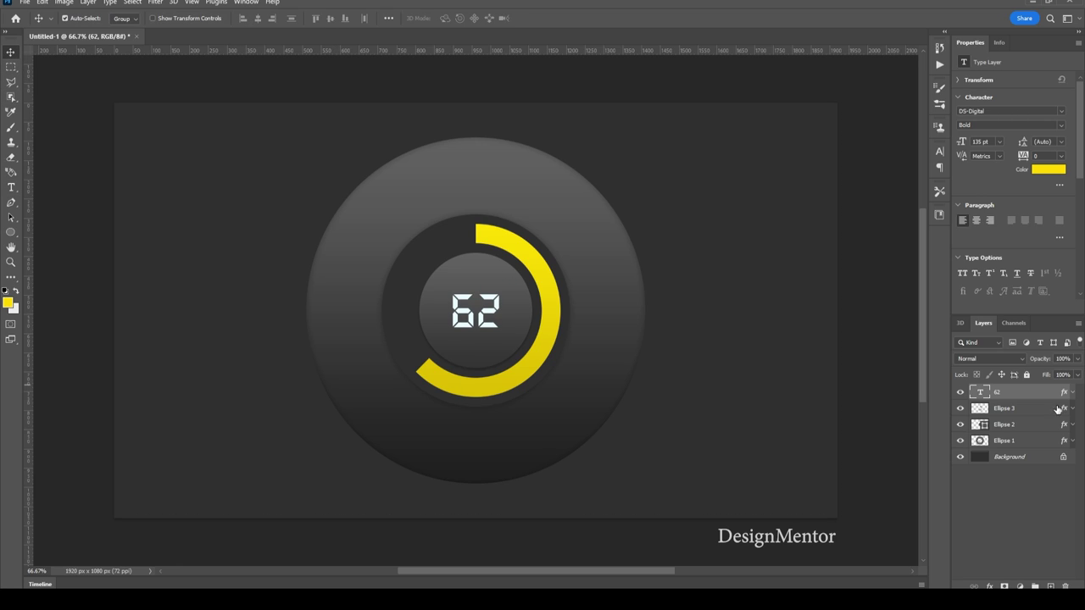
# Duplicate the 62 text layer as a new layer named %.
pyautogui.rightClick(1017, 393)
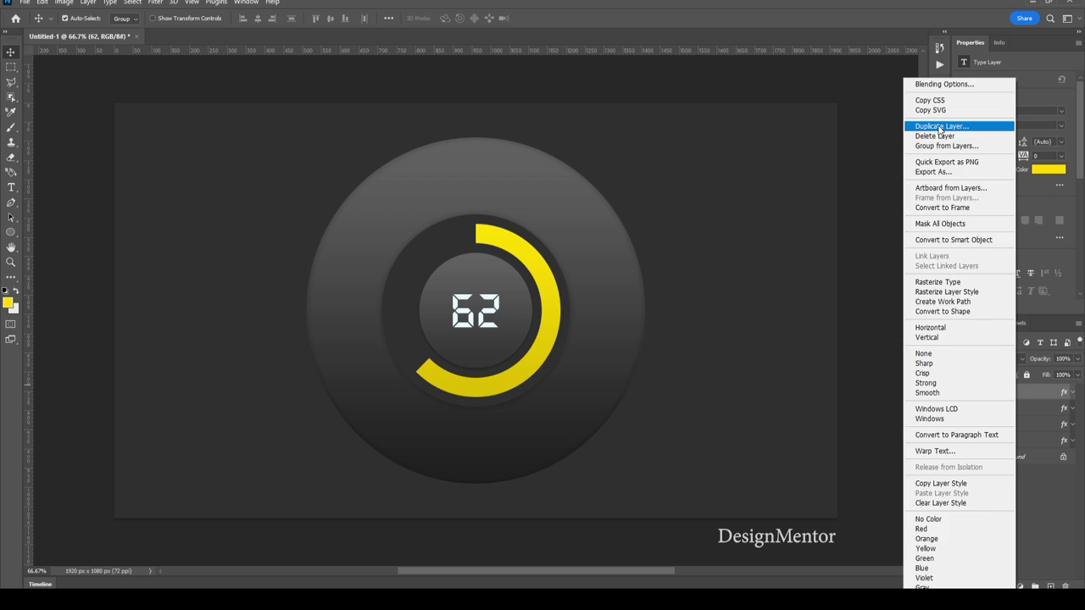
pyautogui.click(941, 126)
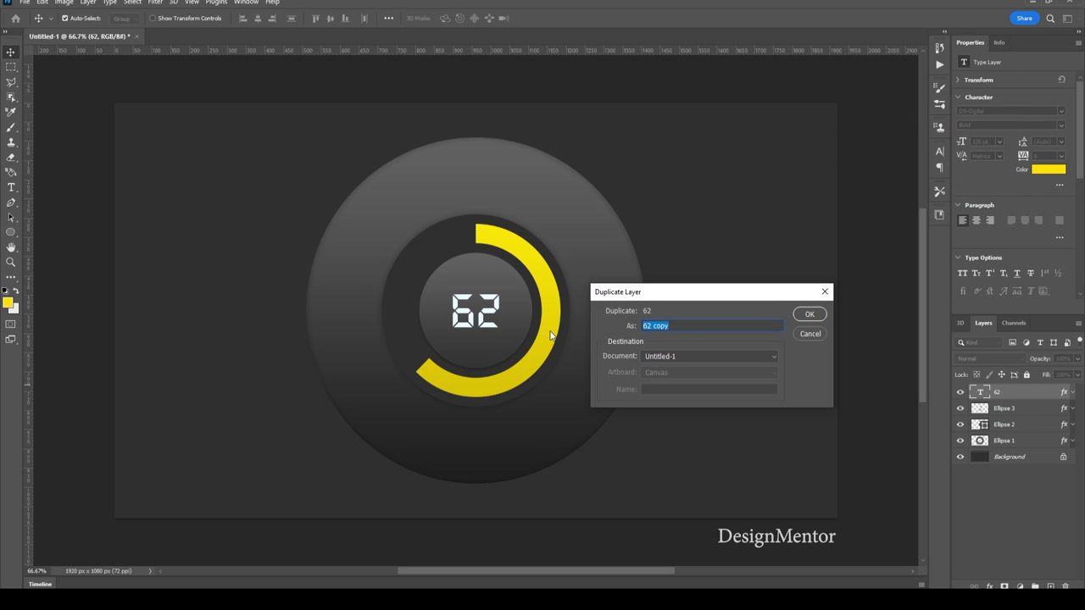
pyautogui.write('%')
pyautogui.click(810, 316)
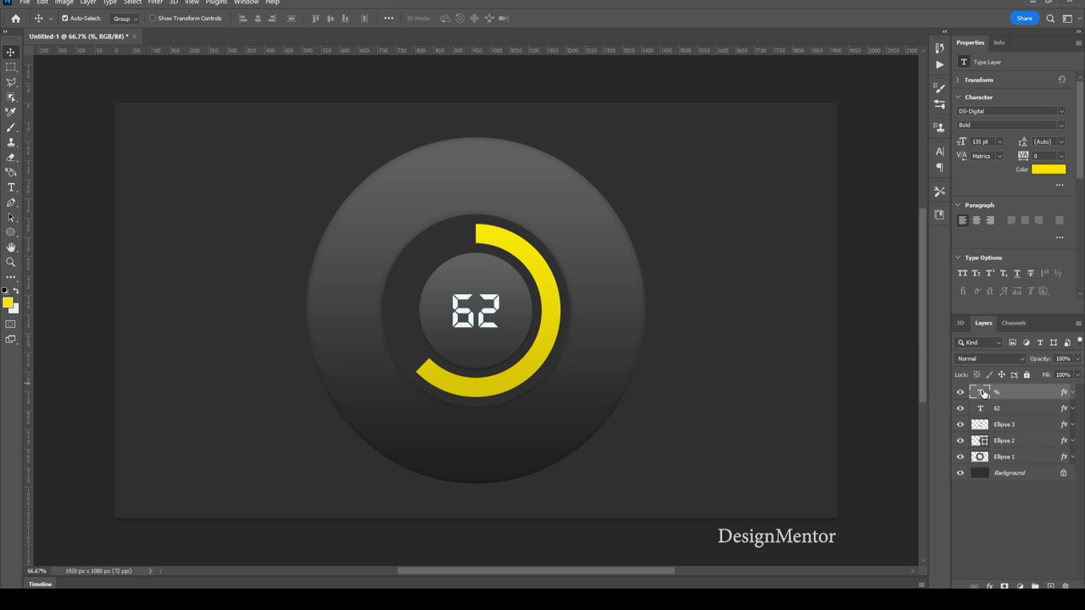
# Change the duplicated text to % at 60 pt size and commit it.
pyautogui.doubleClick(979, 392)
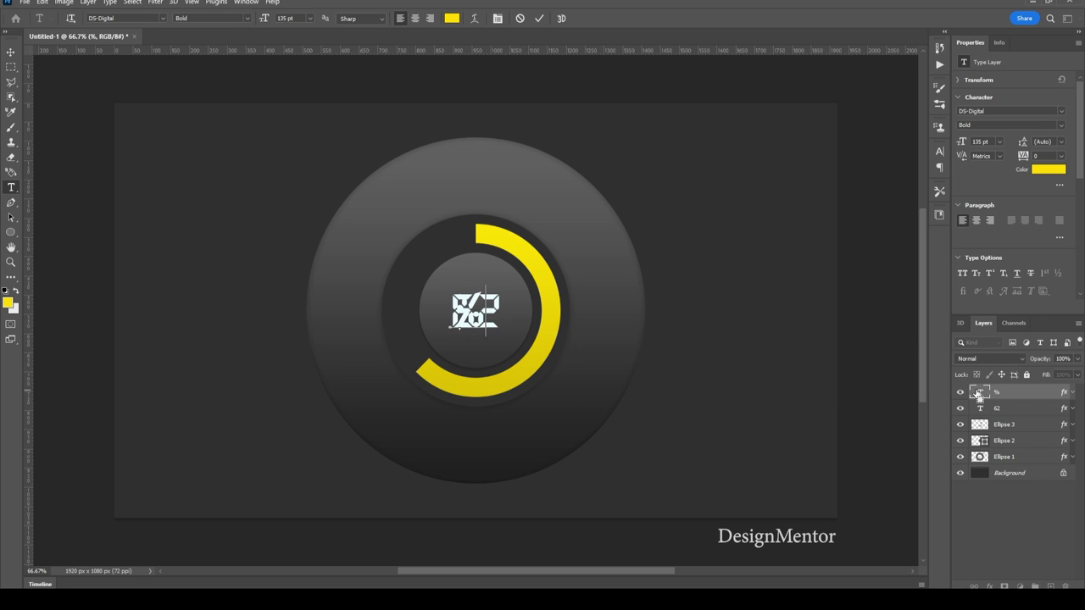
pyautogui.write('%')
pyautogui.click(297, 19)
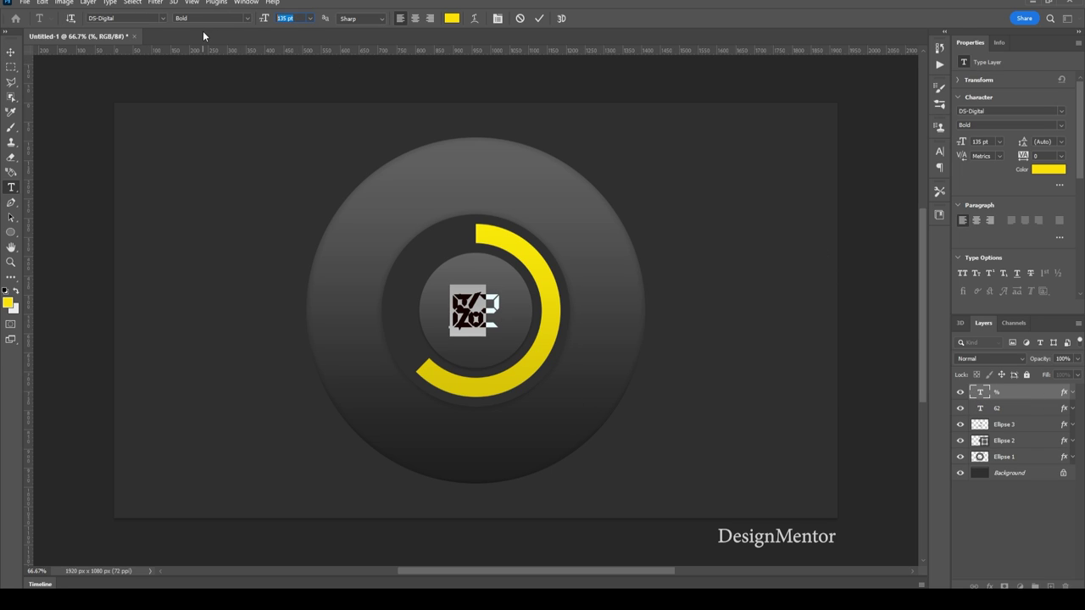
pyautogui.write('60')
pyautogui.press('Return')
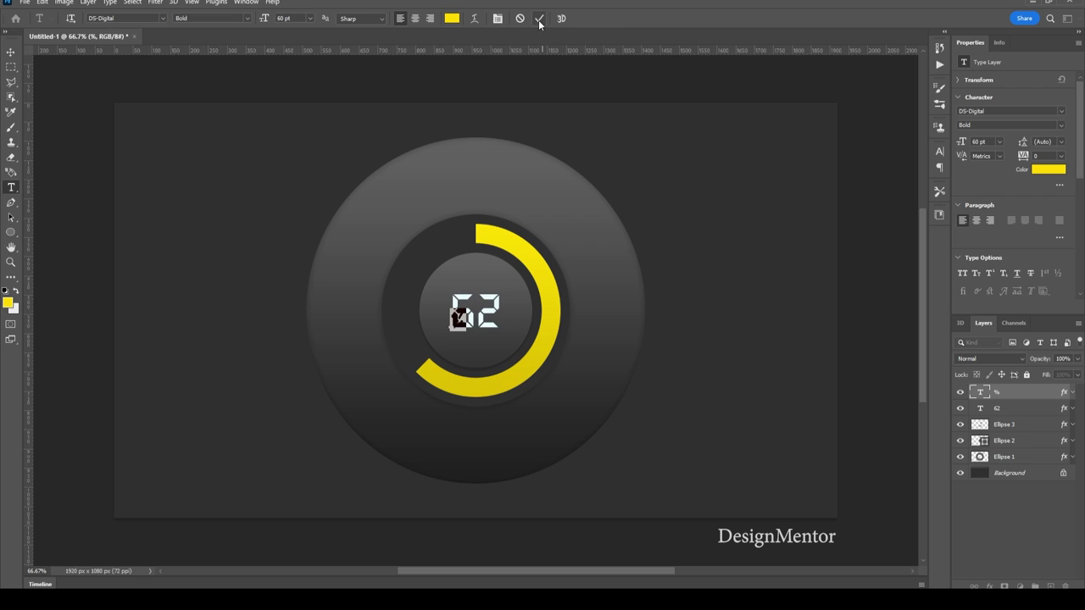
pyautogui.click(539, 24)
# Nudge the % sign right with arrow keys so it sits beside the 62.
pyautogui.press('v')
pyautogui.hotkey('shift', 'Right')
pyautogui.hotkey('shift', 'Right')
pyautogui.hotkey('shift', 'Right')
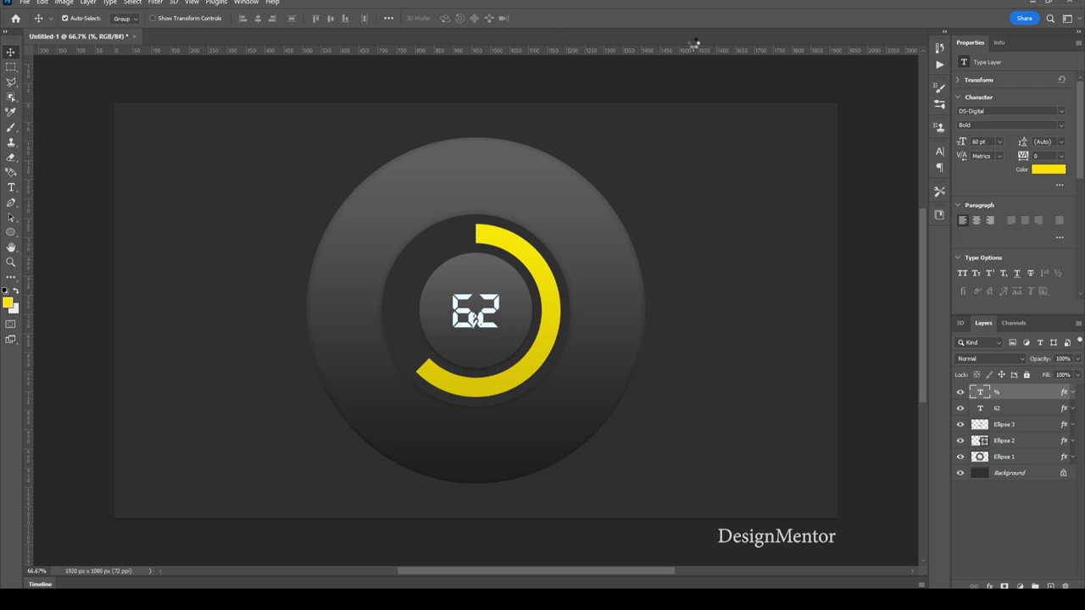
pyautogui.hotkey('shift', 'Right')
pyautogui.hotkey('shift', 'Right')
pyautogui.hotkey('shift', 'Right')
pyautogui.hotkey('shift', 'Right')
pyautogui.hotkey('shift', 'Right')
pyautogui.hotkey('shift', 'Right')
pyautogui.hotkey('shift', 'Right')
pyautogui.press('Left')
pyautogui.press('Left')
pyautogui.press('Left')
pyautogui.press('Left')
pyautogui.keyDown('shift'); pyautogui.click(1027, 410); pyautogui.keyUp('shift')
# Group the 62 and % text layers into a group named Percentage.
pyautogui.rightClick(1029, 412)
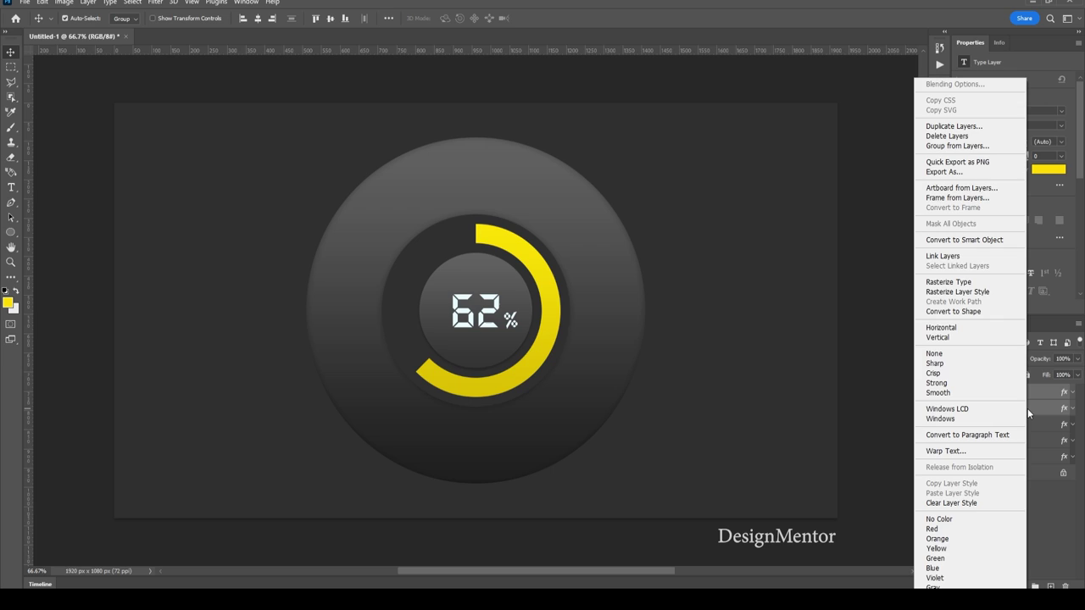
pyautogui.click(988, 145)
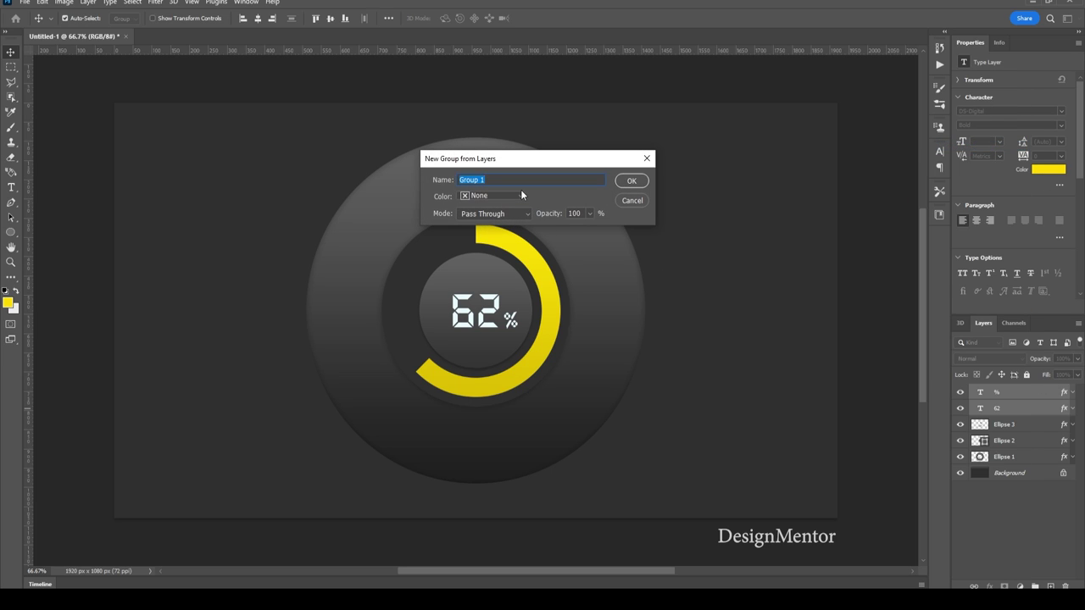
pyautogui.write('Percentage')
pyautogui.press('Return')
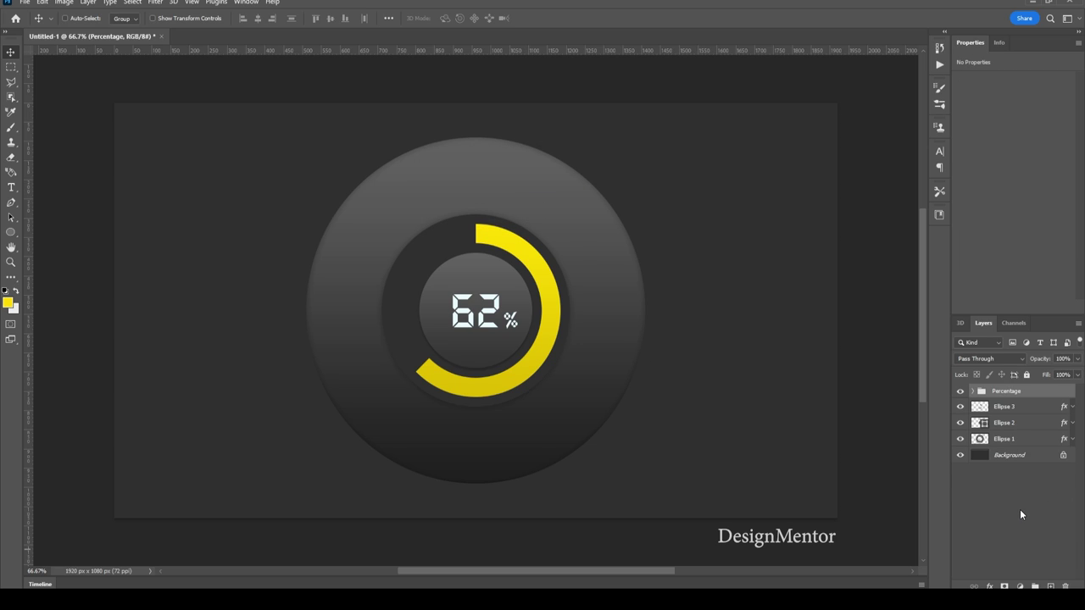
# Centre the Percentage group vertically and horizontally on the whole canvas, then deselect.
pyautogui.hotkey('ctrl', 'a')
pyautogui.click(258, 18)
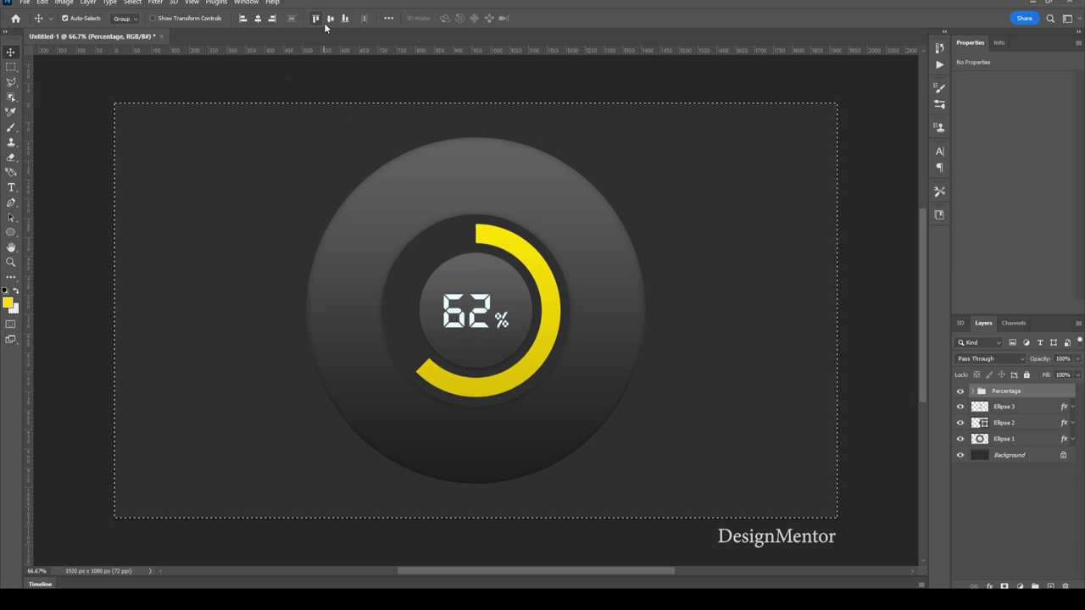
pyautogui.click(330, 18)
pyautogui.hotkey('ctrl', 'd')
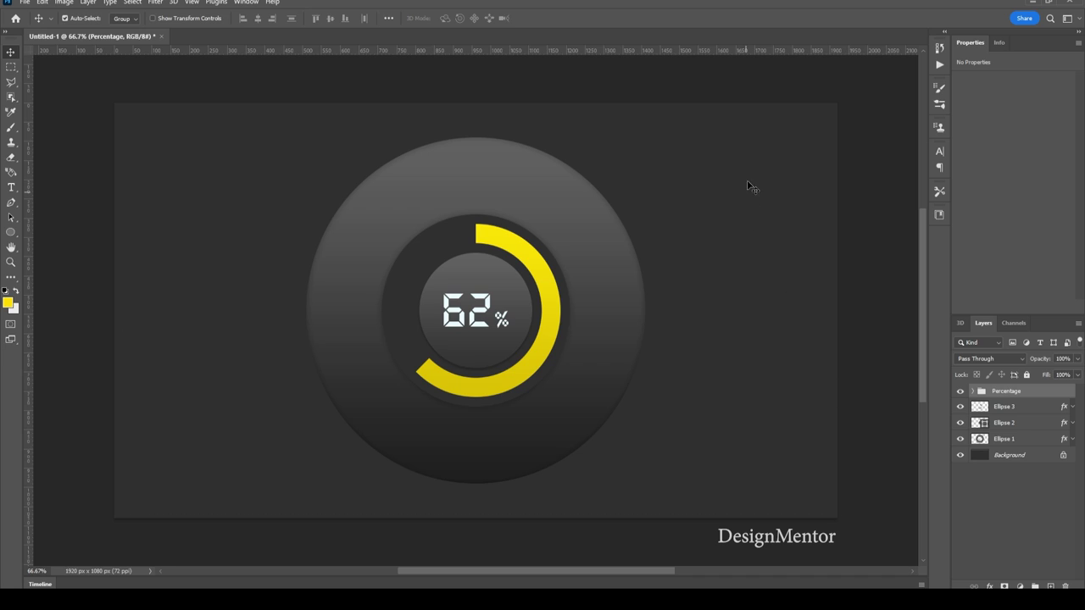